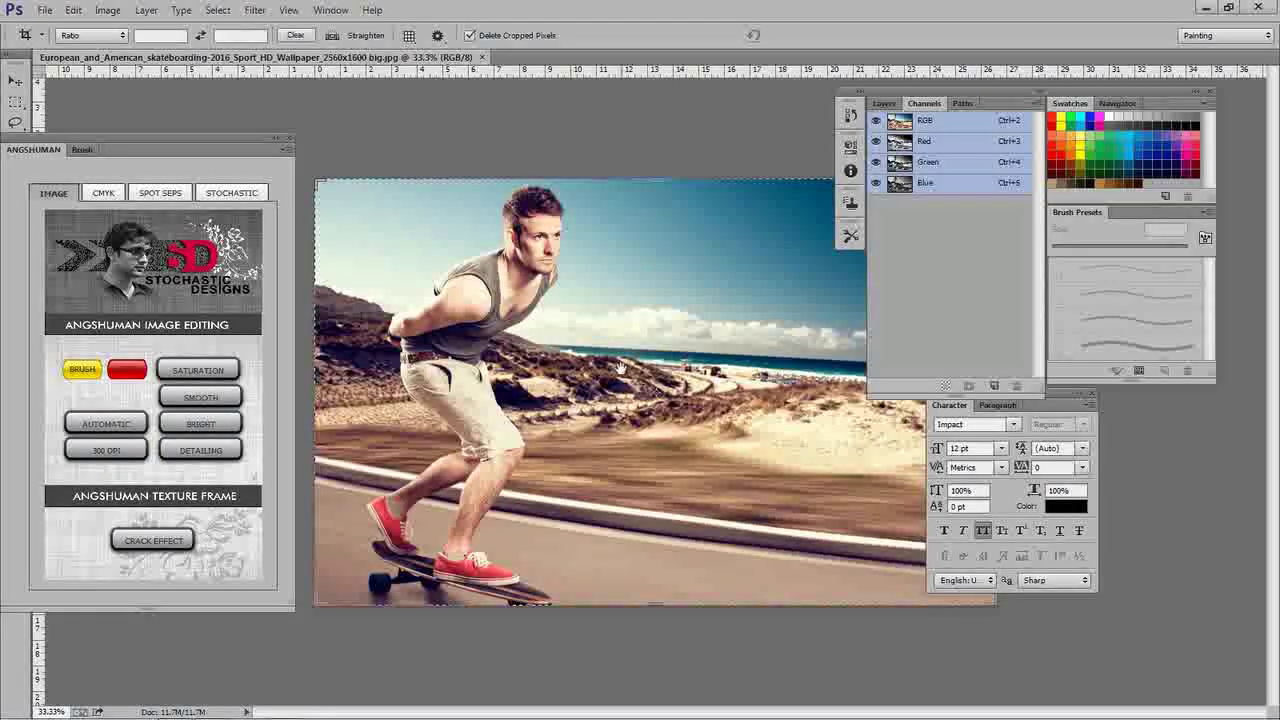
Crop the wide beach photo to a narrow vertical strip framing the skateboarder
key(ctrl+minus)
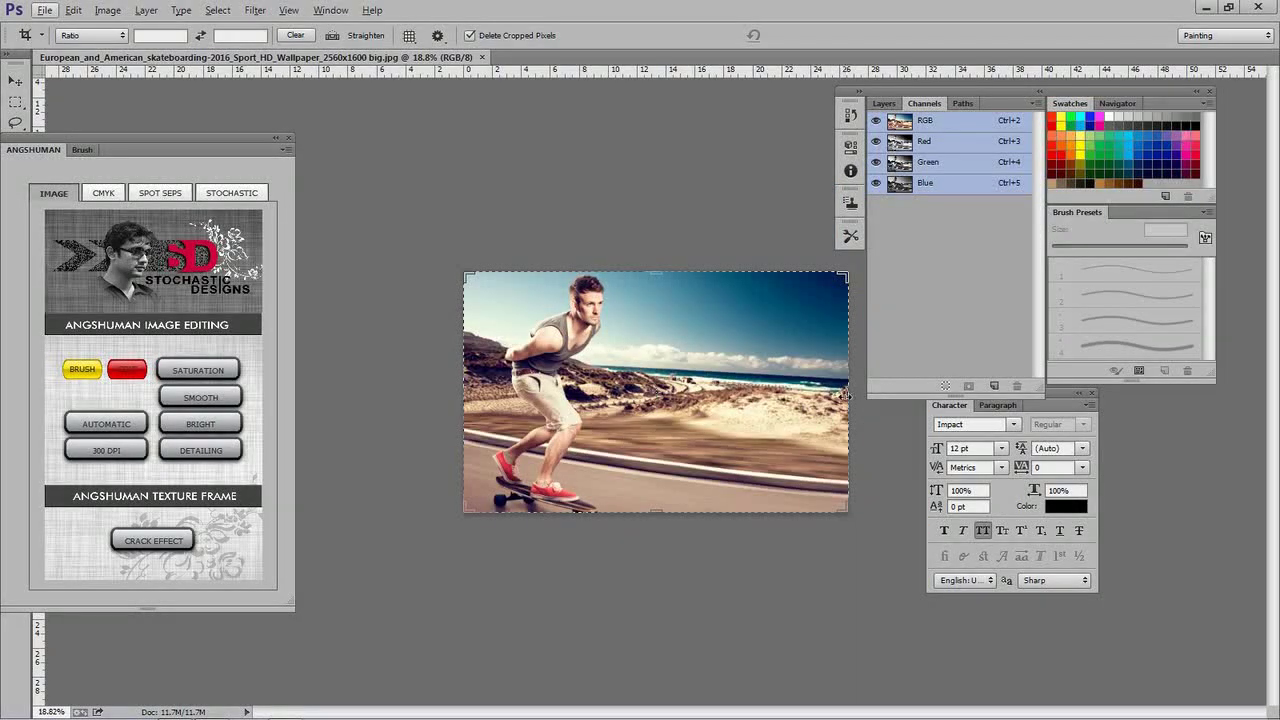
drag(844, 395, 735, 397)
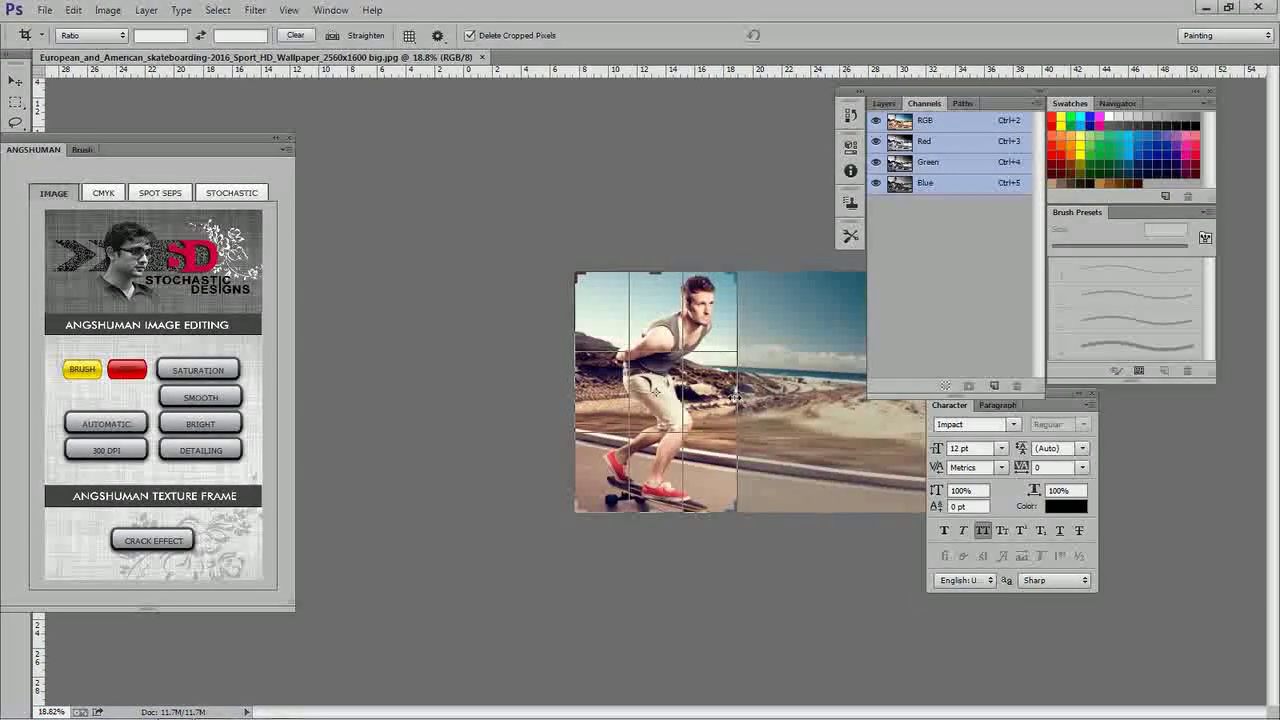
drag(568, 397, 572, 393)
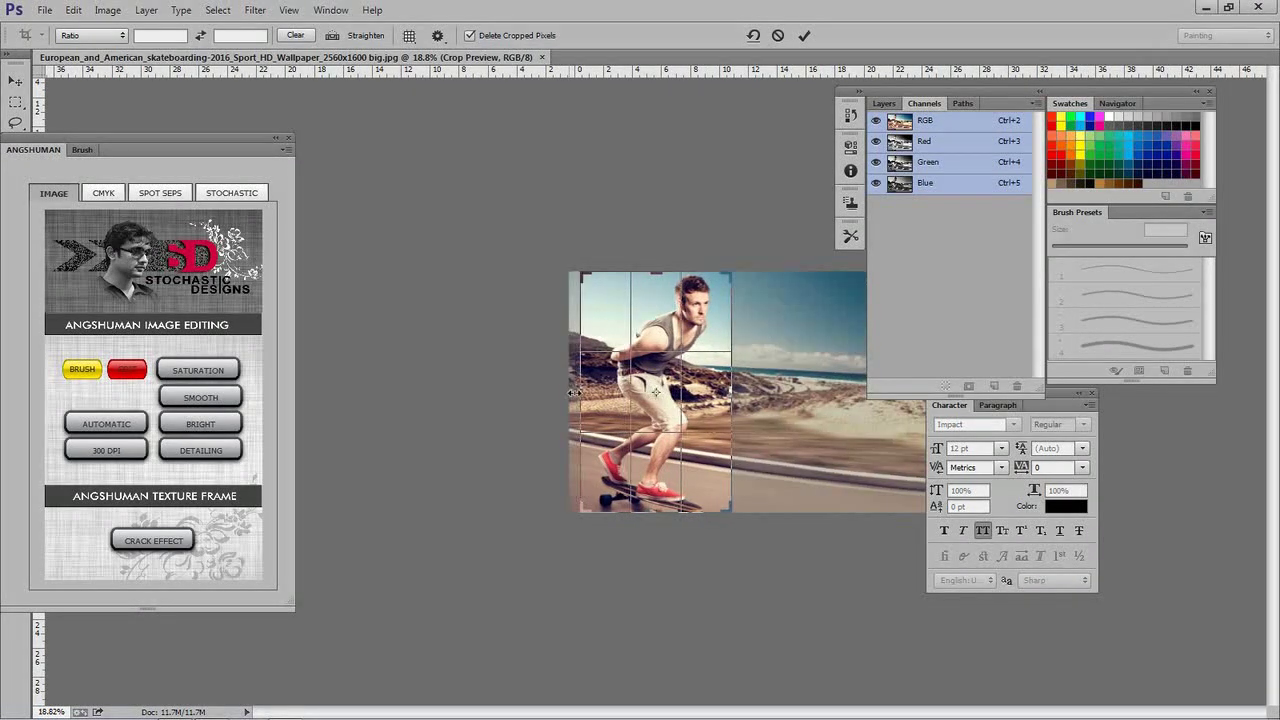
drag(729, 396, 733, 396)
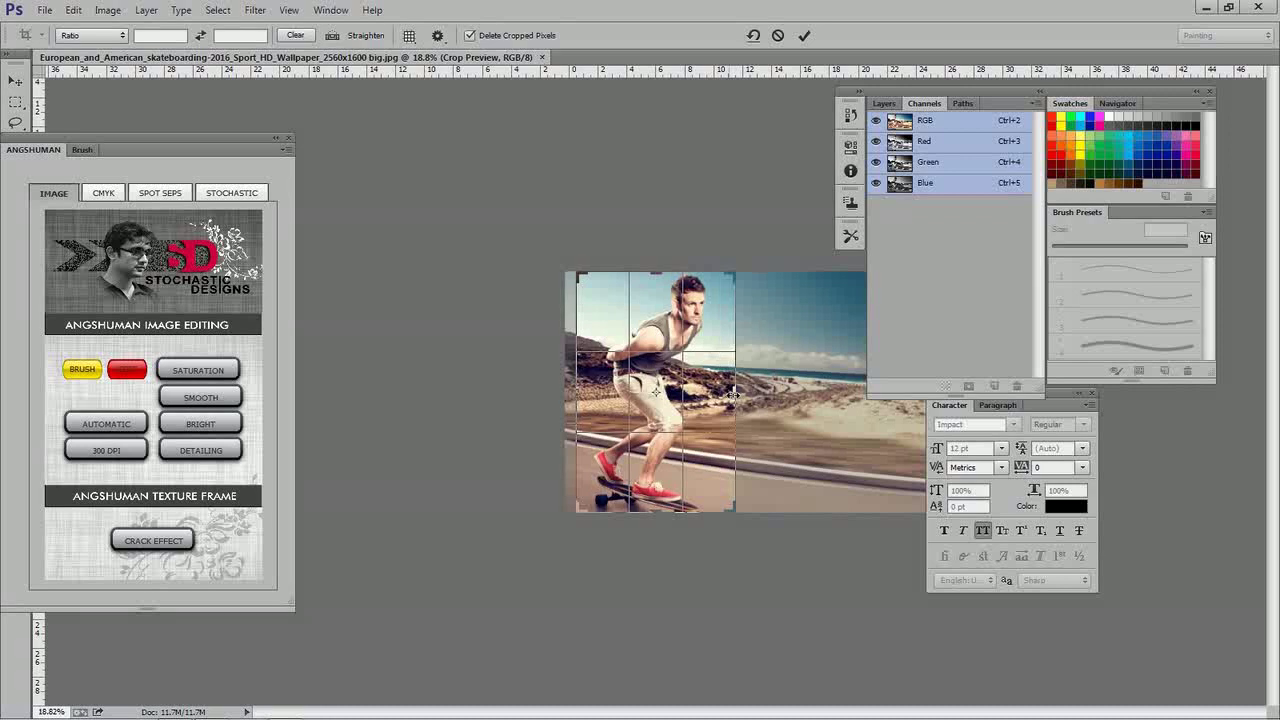
key(Return)
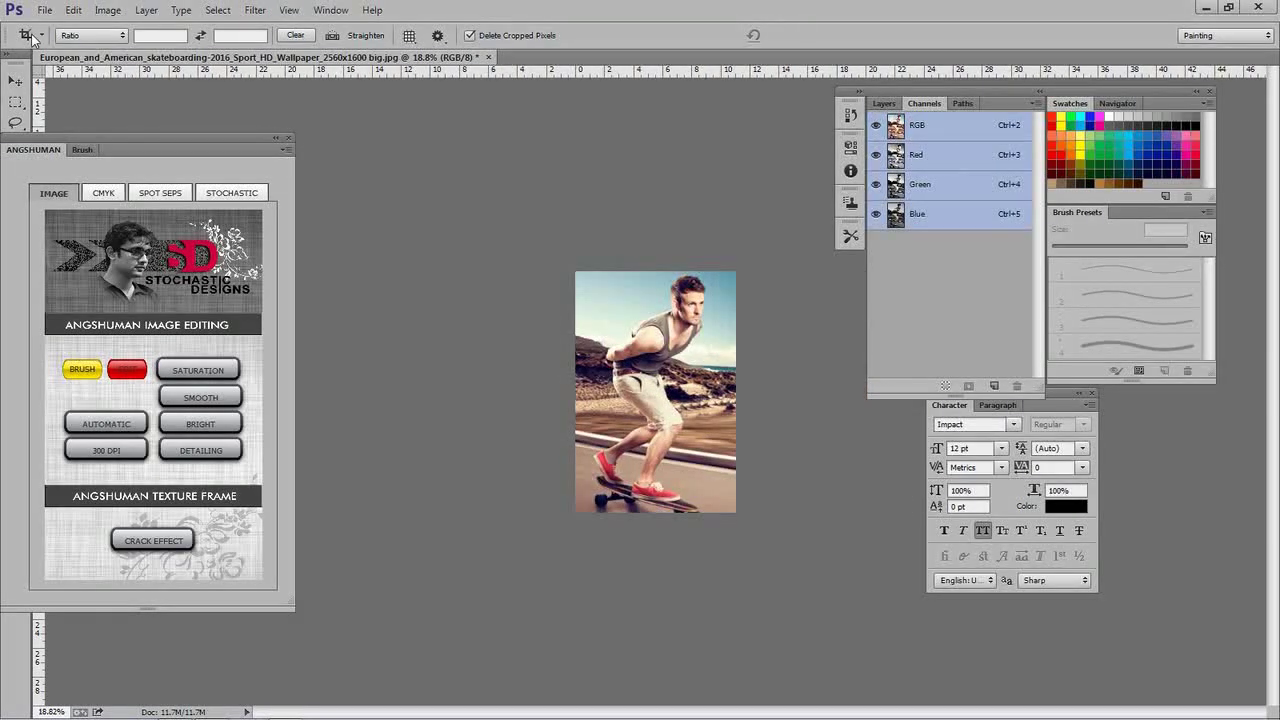
Resize the image to 8 inches wide at 300 pixels/inch (2400 × 3612 px)
click(107, 10)
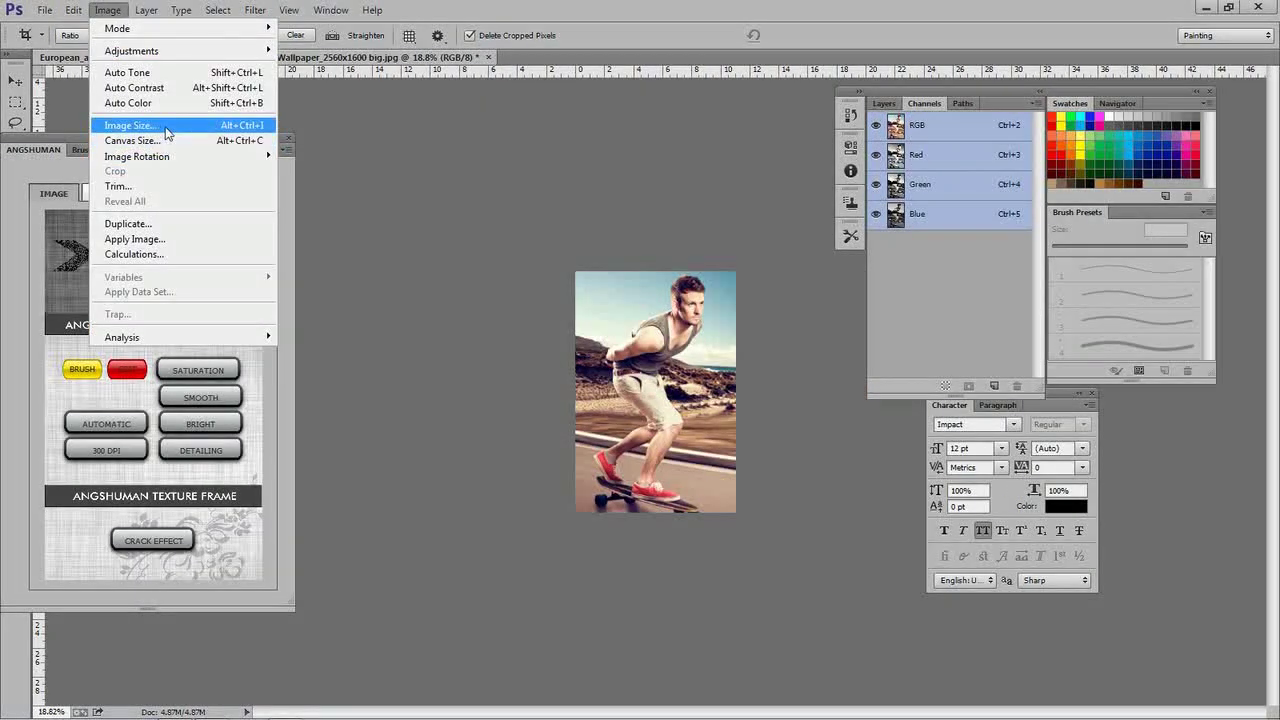
click(167, 128)
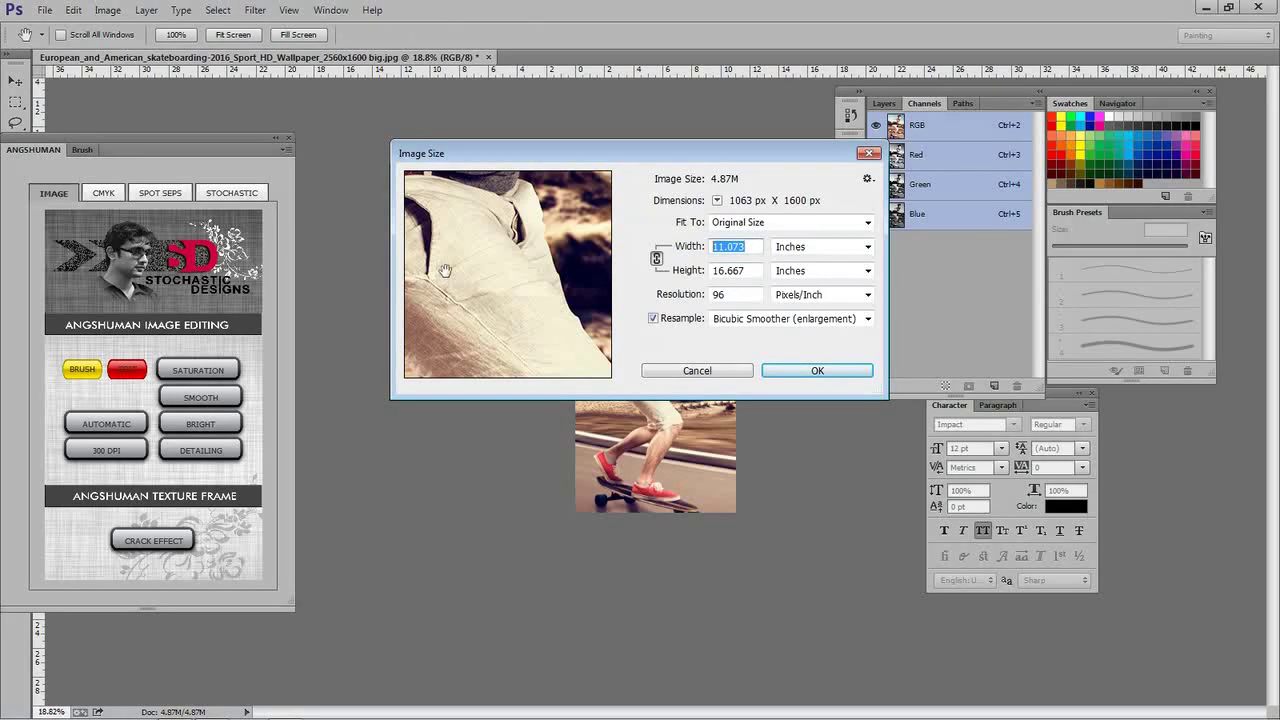
text(8)
double_click(753, 294)
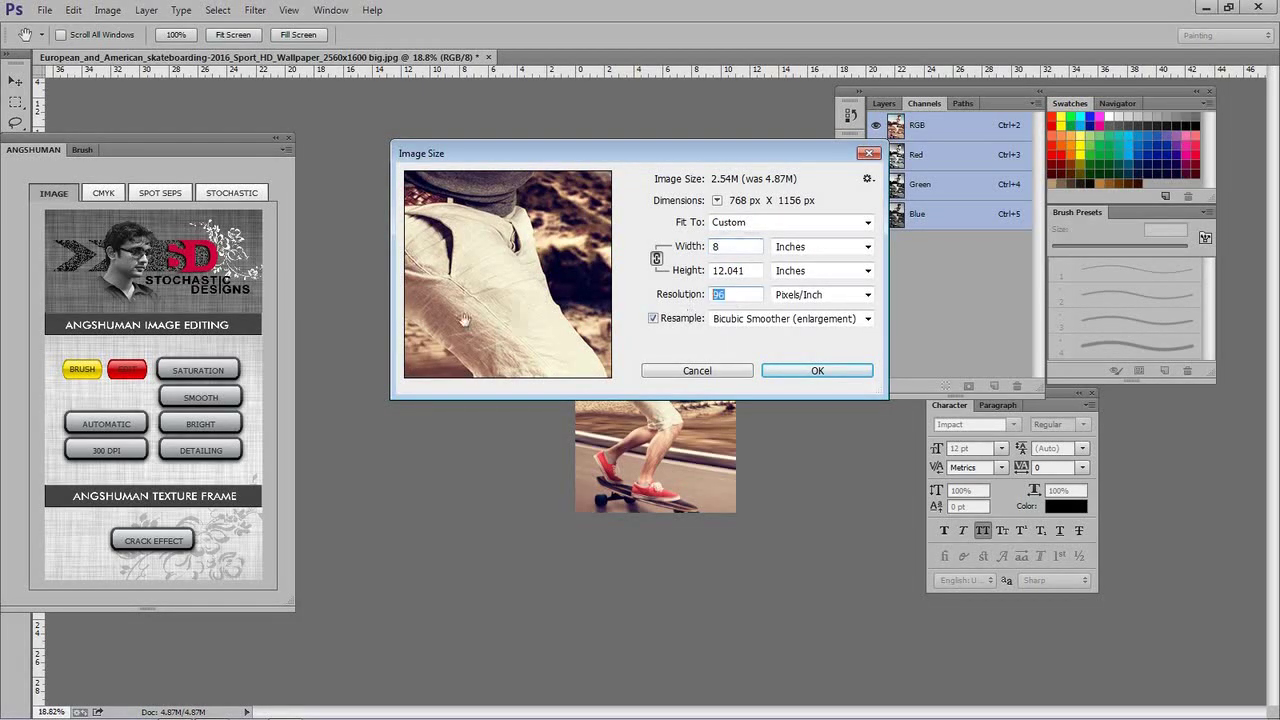
text(300)
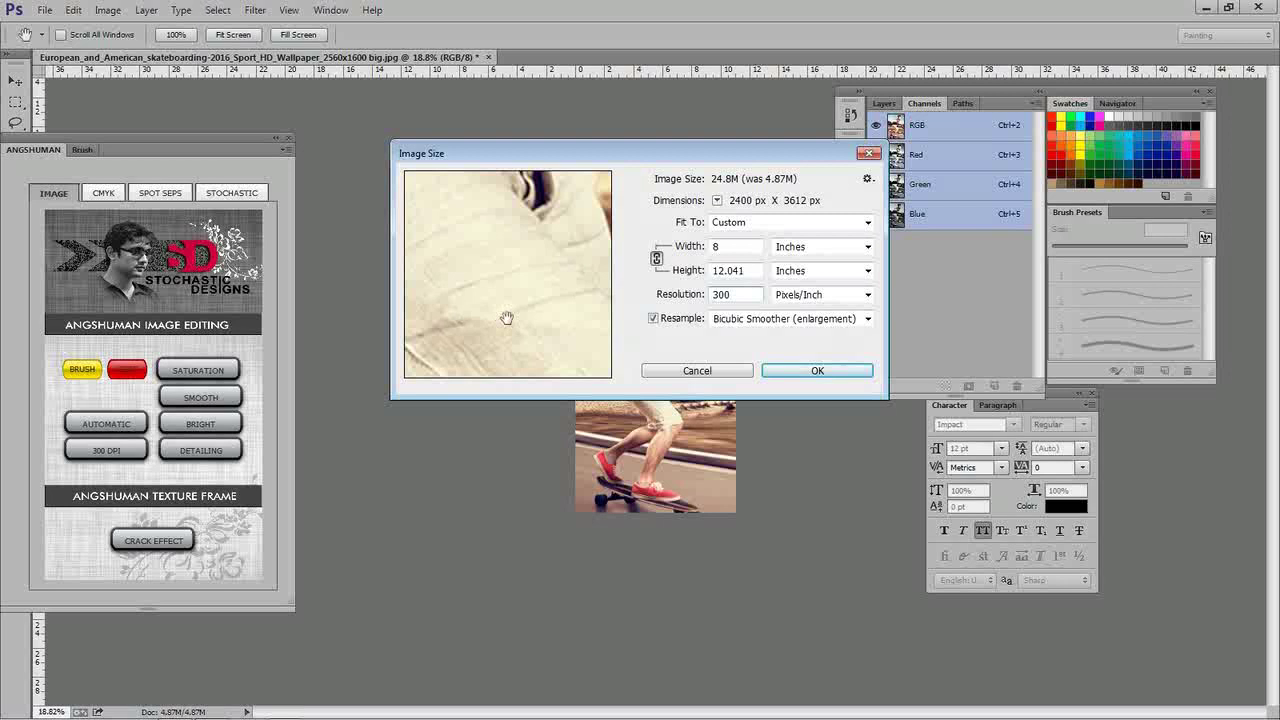
click(833, 370)
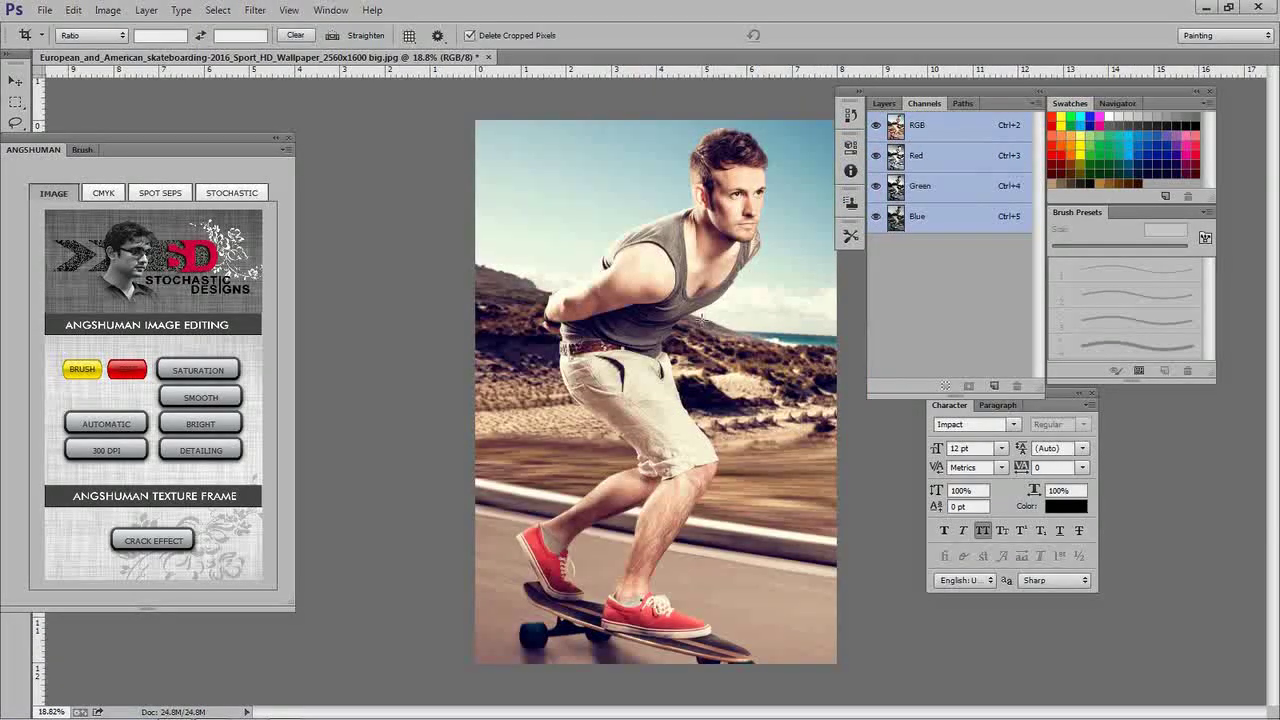
Convert the locked Background into an editable Layer 0
click(883, 103)
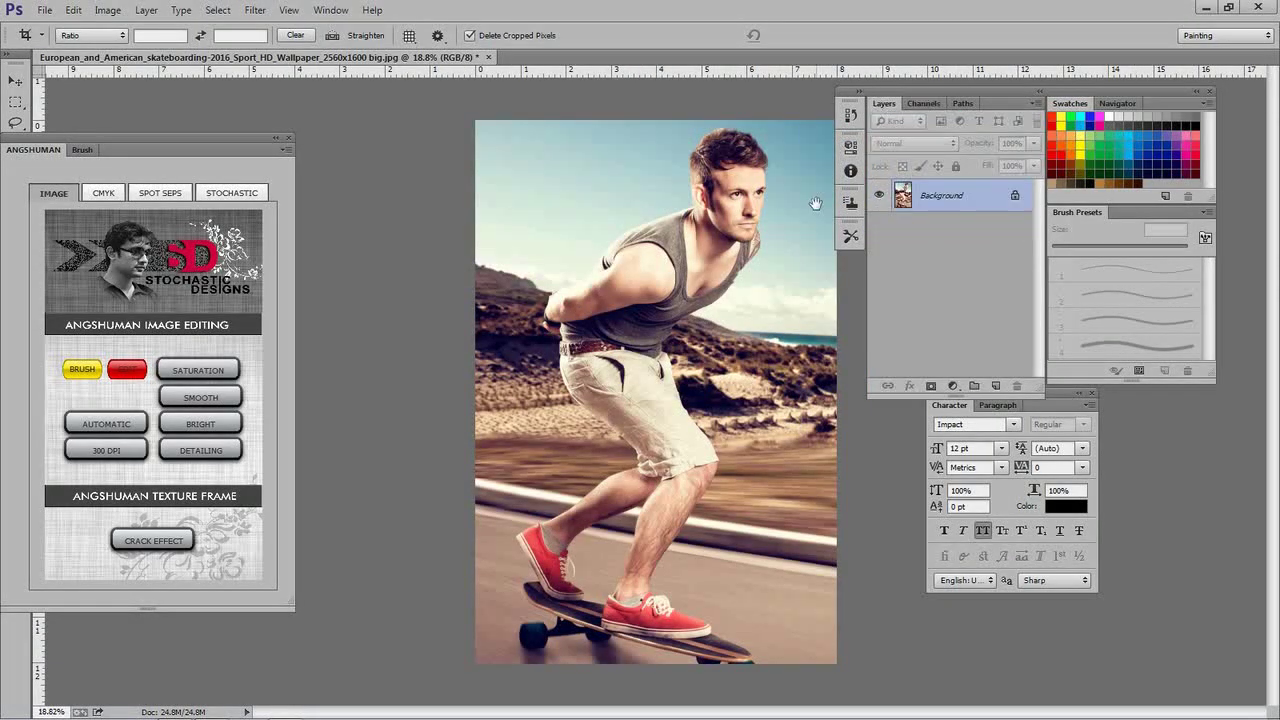
double_click(976, 197)
click(768, 218)
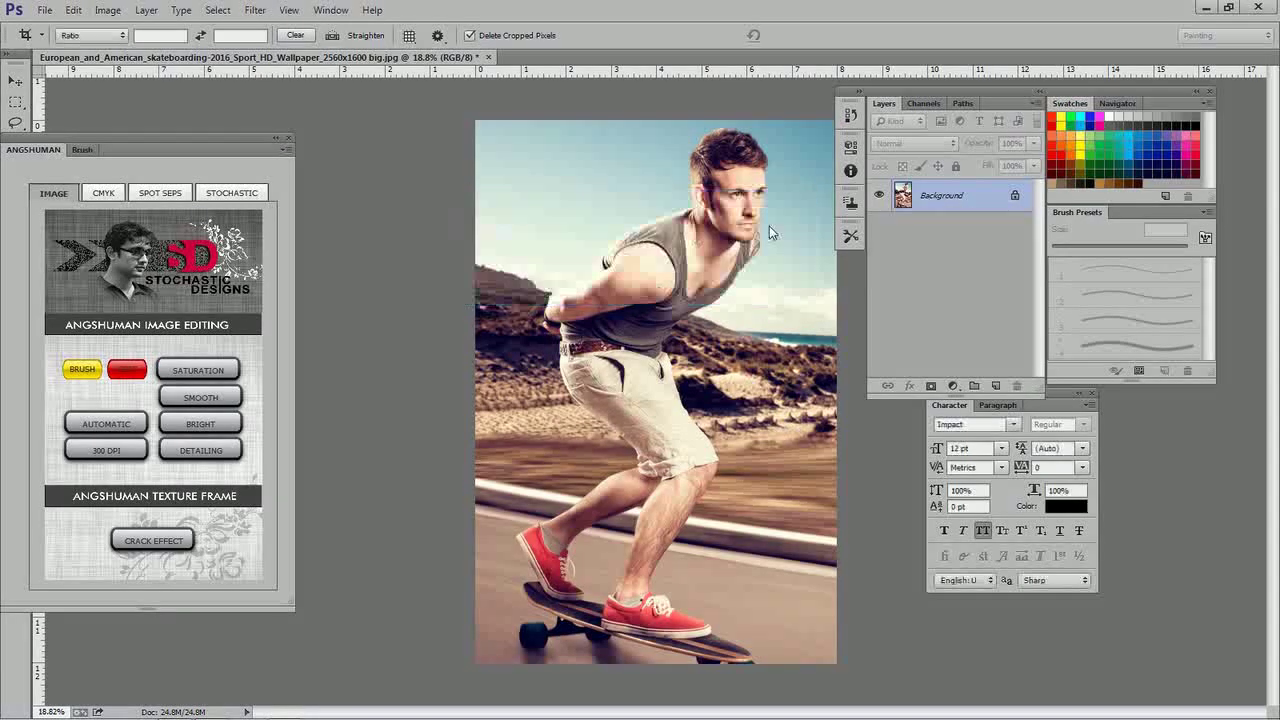
scroll(657, 243, down, 3)
scroll(657, 243, down, 1)
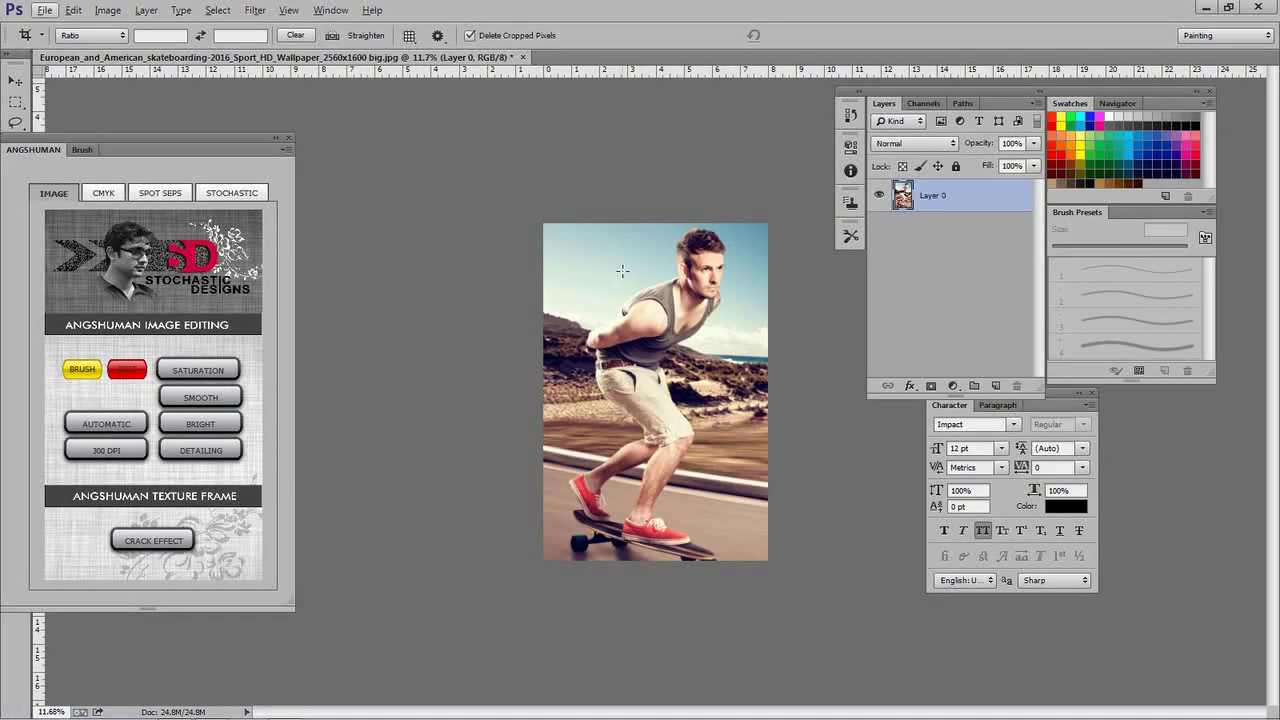
Extend the canvas past the photo on all four sides, leaving a transparent margin
drag(535, 206, 778, 583)
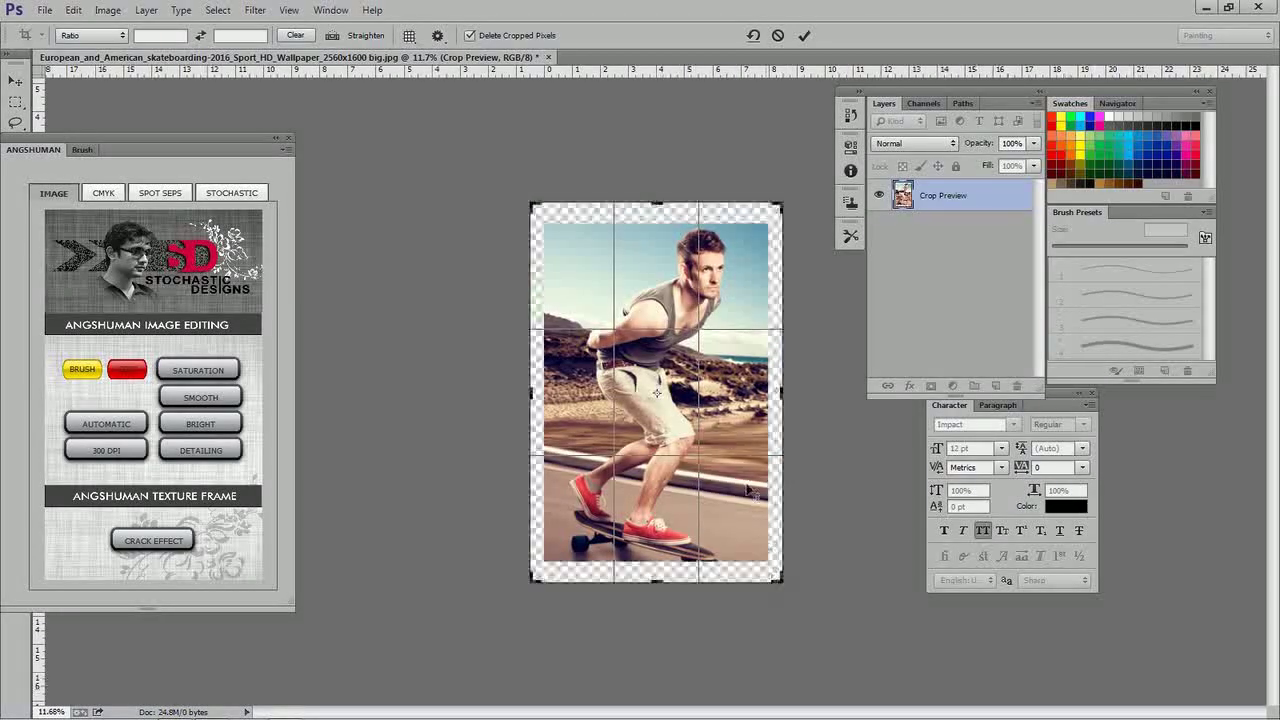
drag(655, 200, 657, 202)
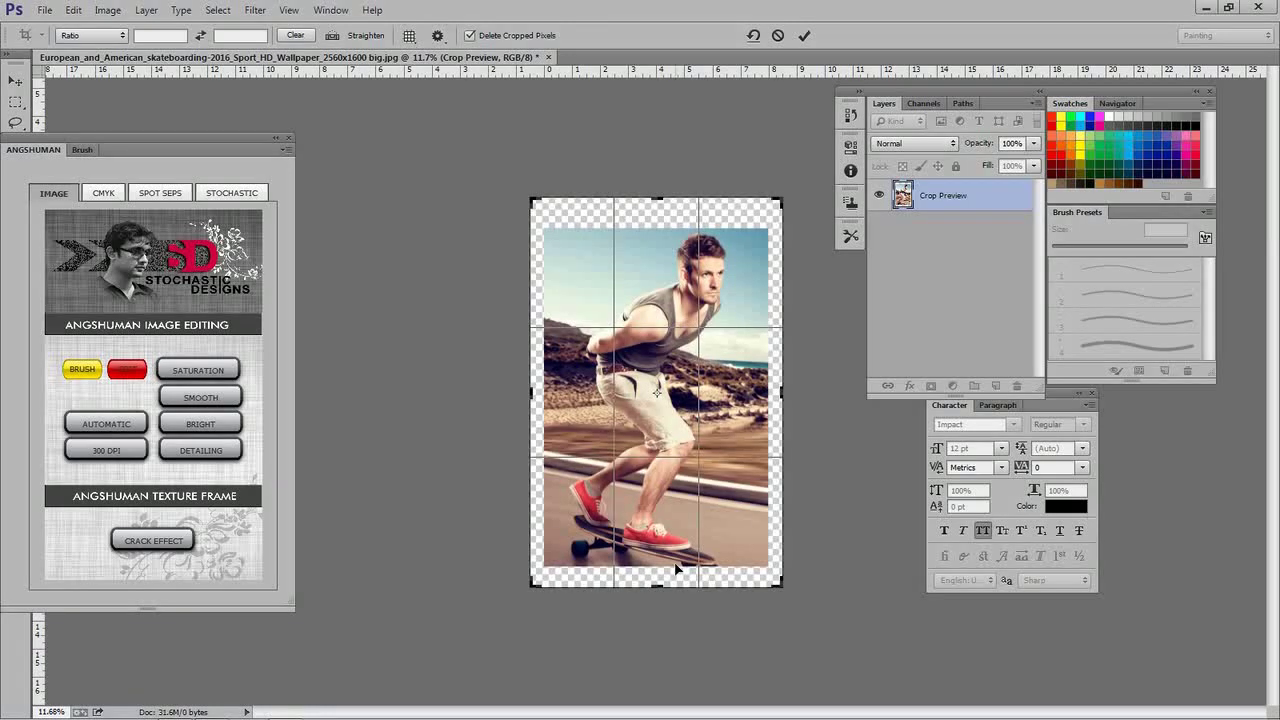
drag(657, 595, 657, 600)
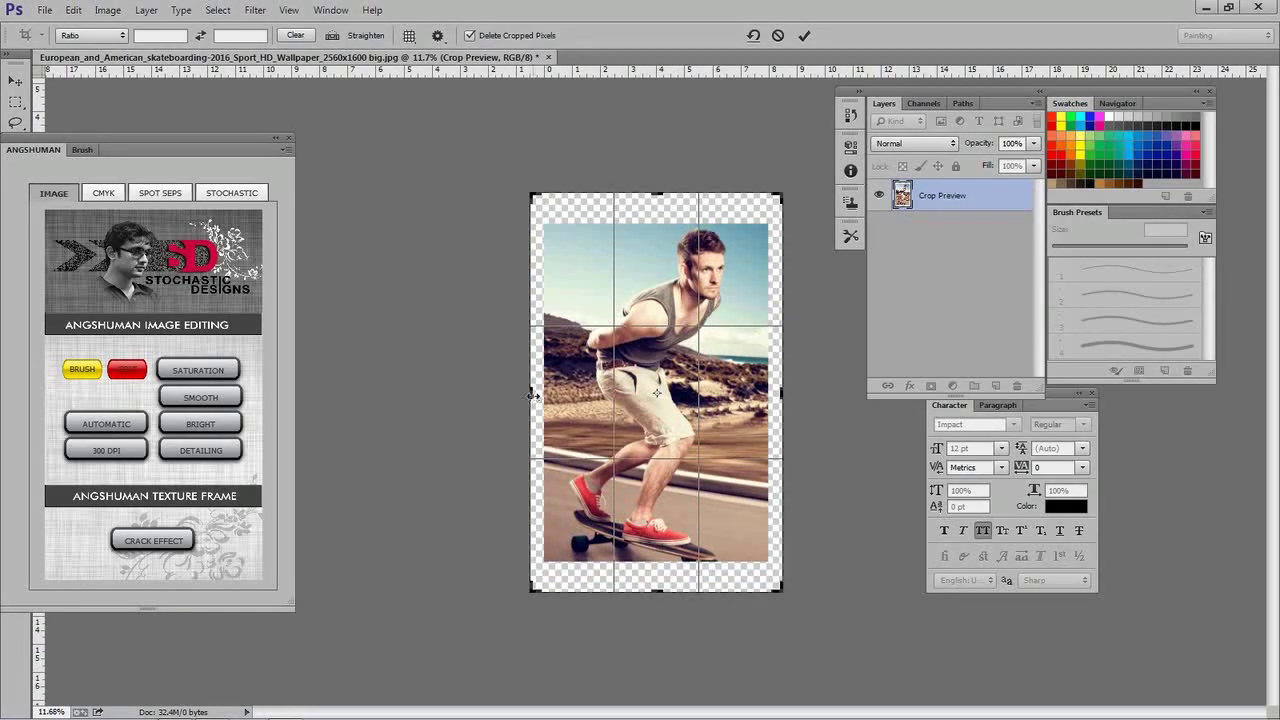
drag(533, 396, 525, 396)
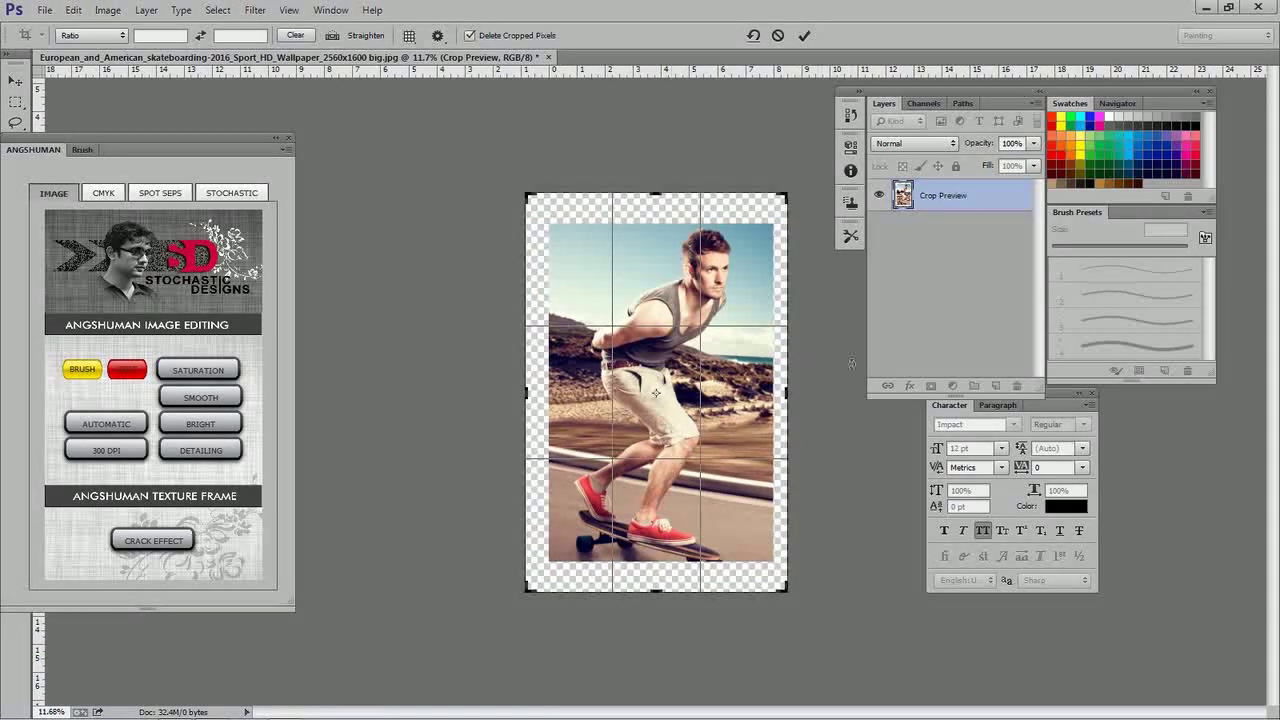
drag(790, 391, 800, 387)
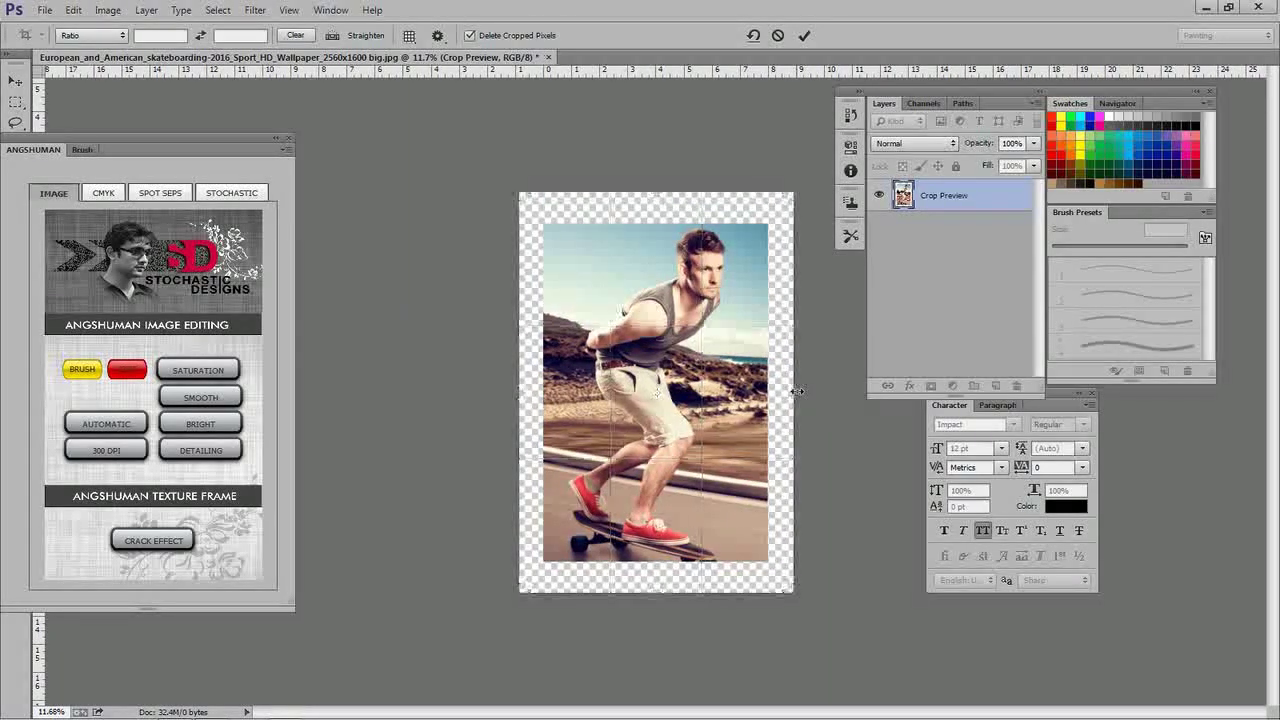
key(Return)
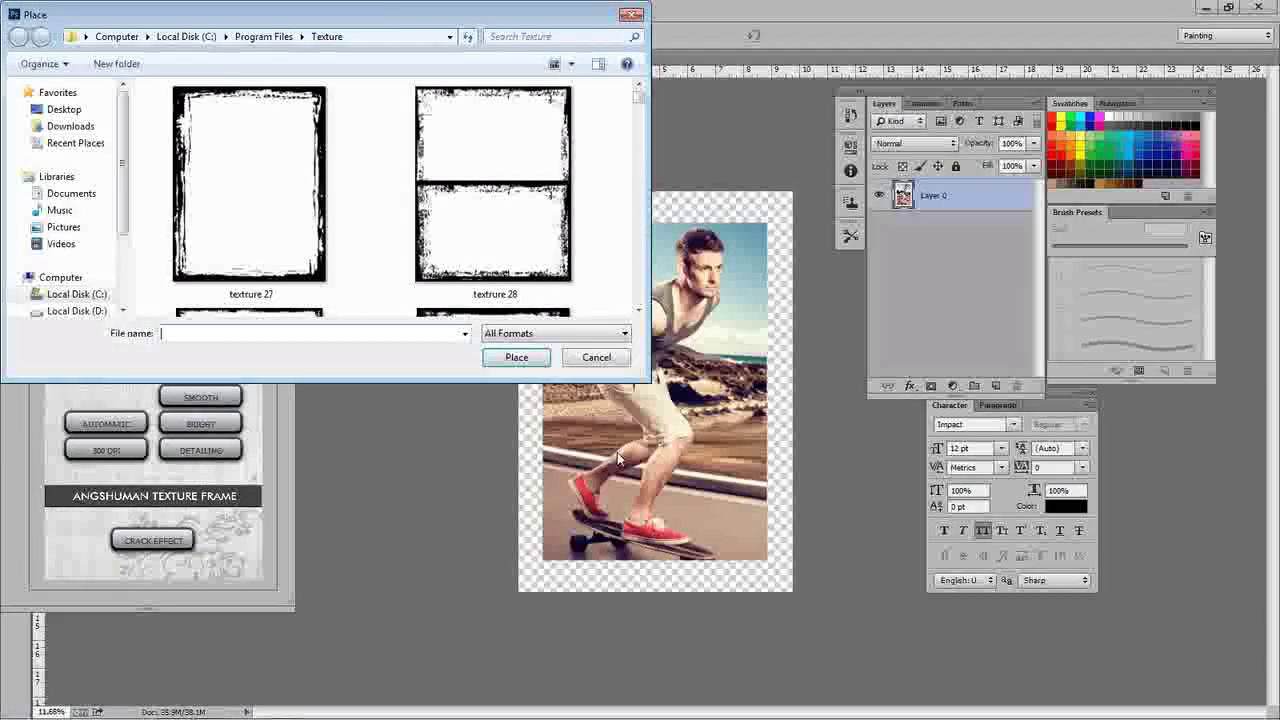
Place the grunge frame image textrure 39 from the Texture folder
drag(638, 97, 640, 131)
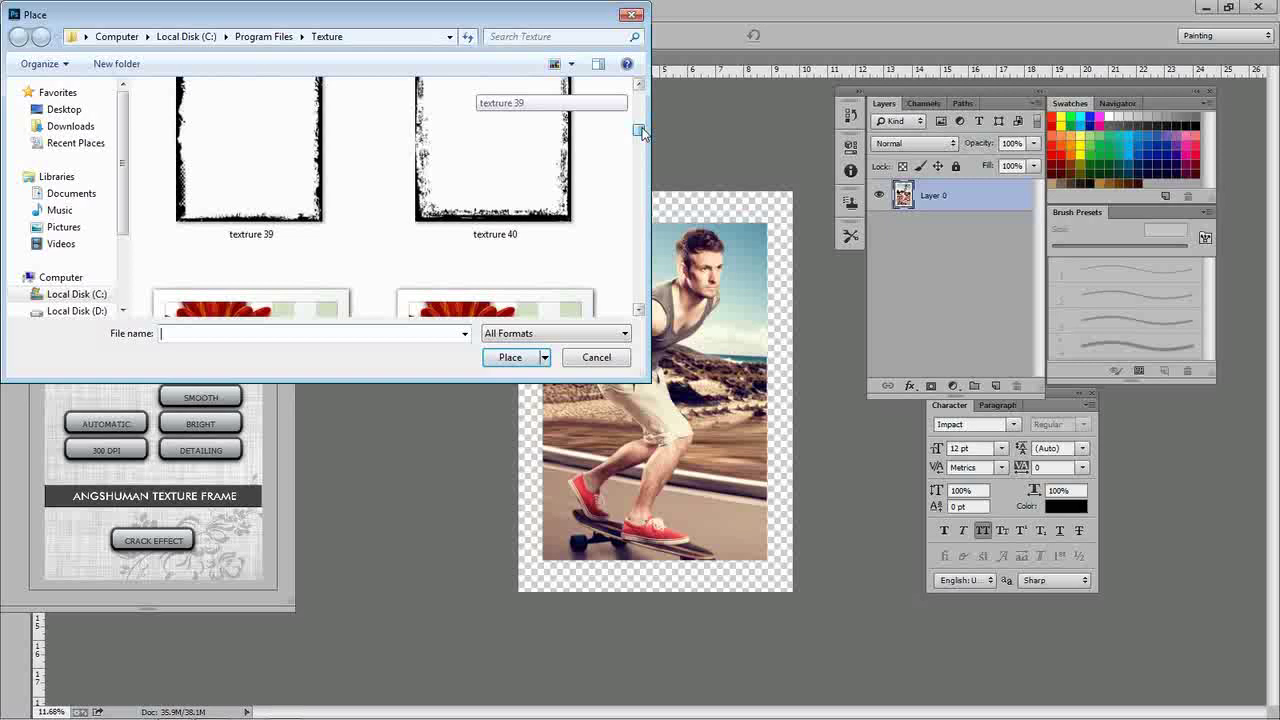
click(299, 146)
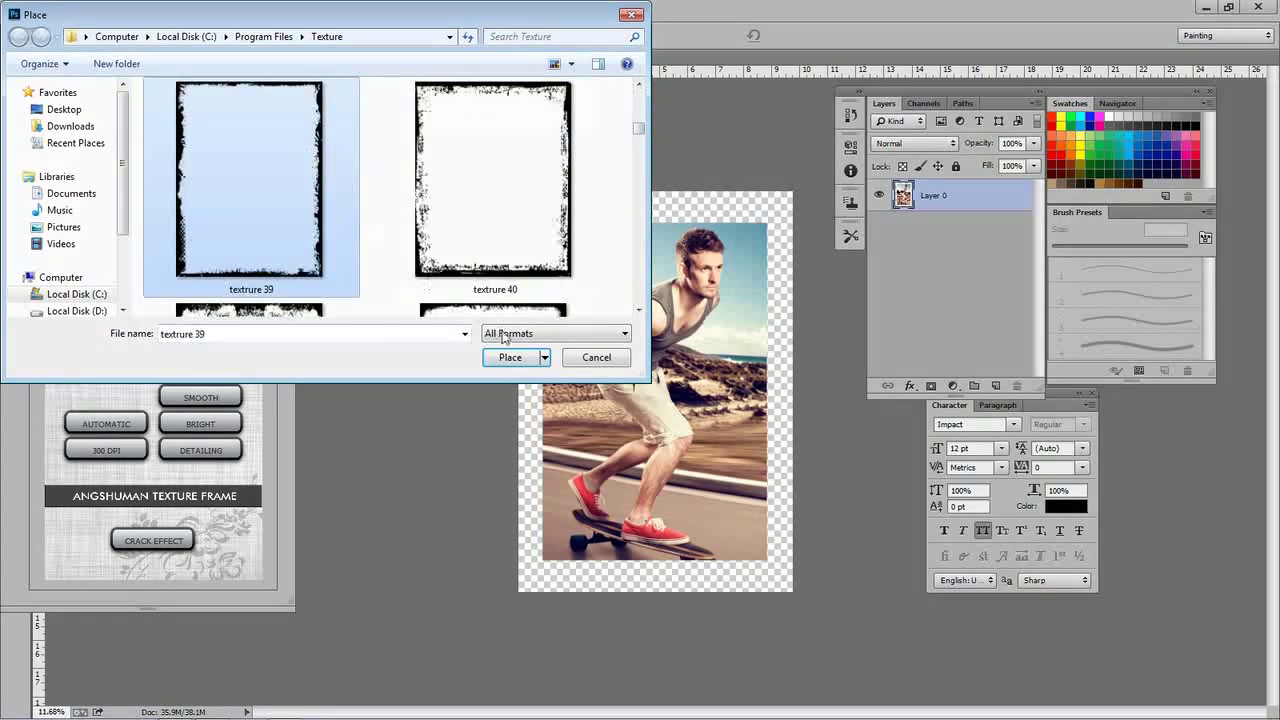
click(519, 361)
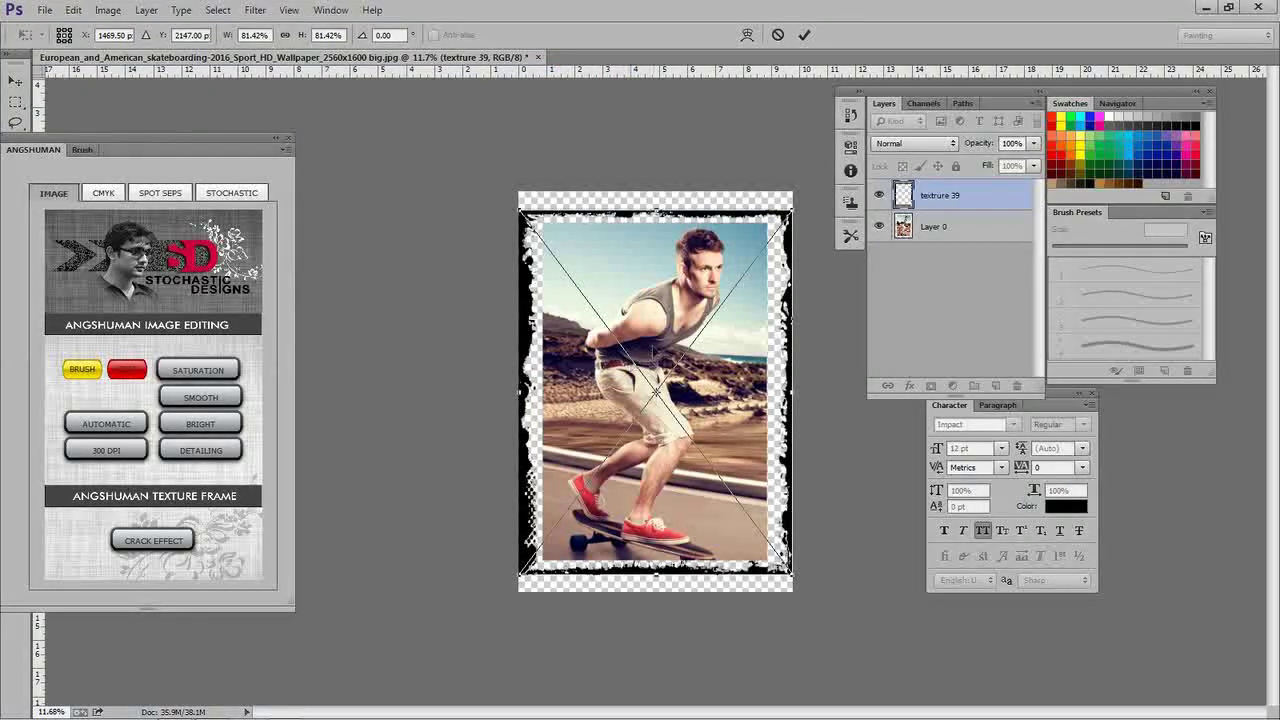
Pull the placed frame's right, left, bottom and top edges in to meet the photo edges
drag(797, 397, 774, 396)
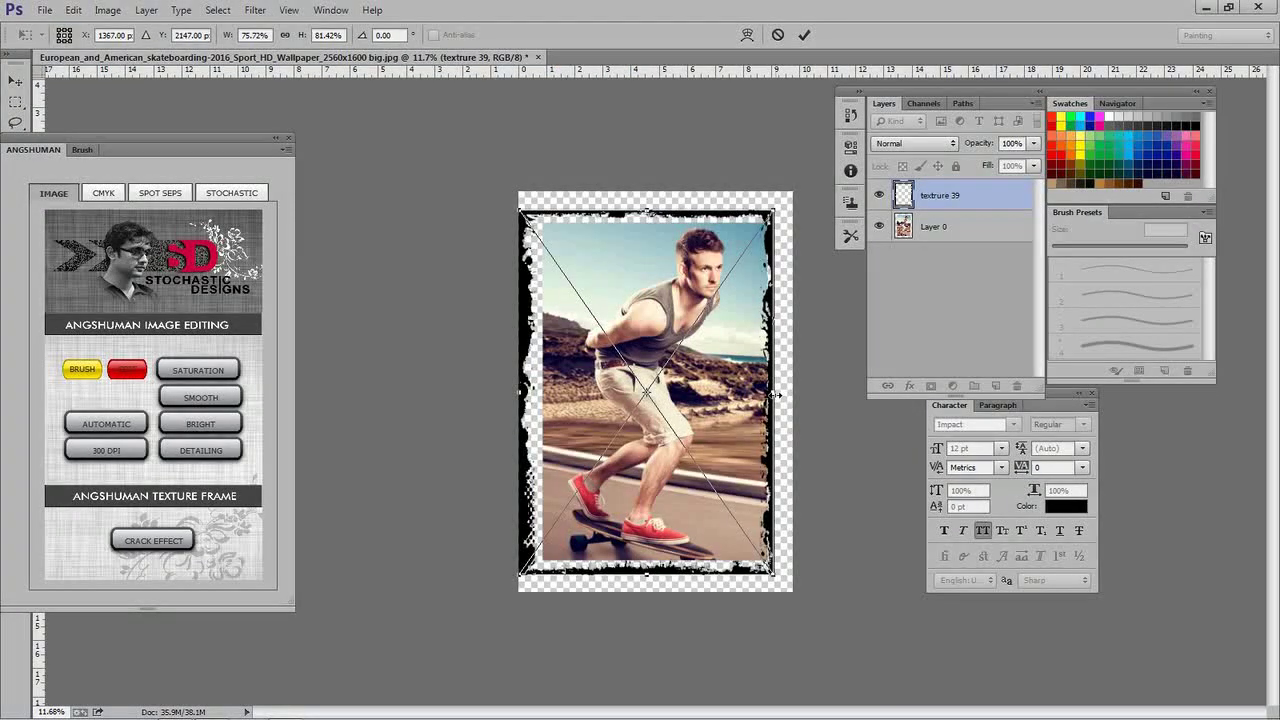
drag(520, 395, 535, 398)
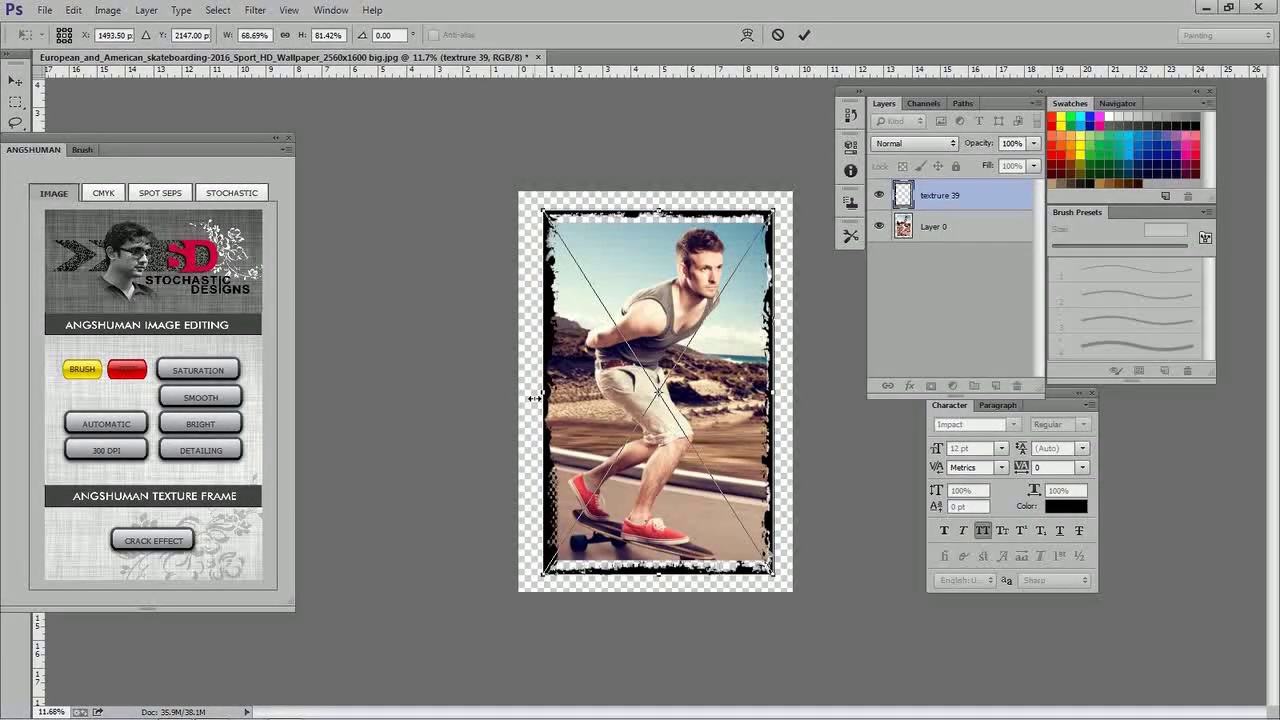
drag(658, 577, 660, 565)
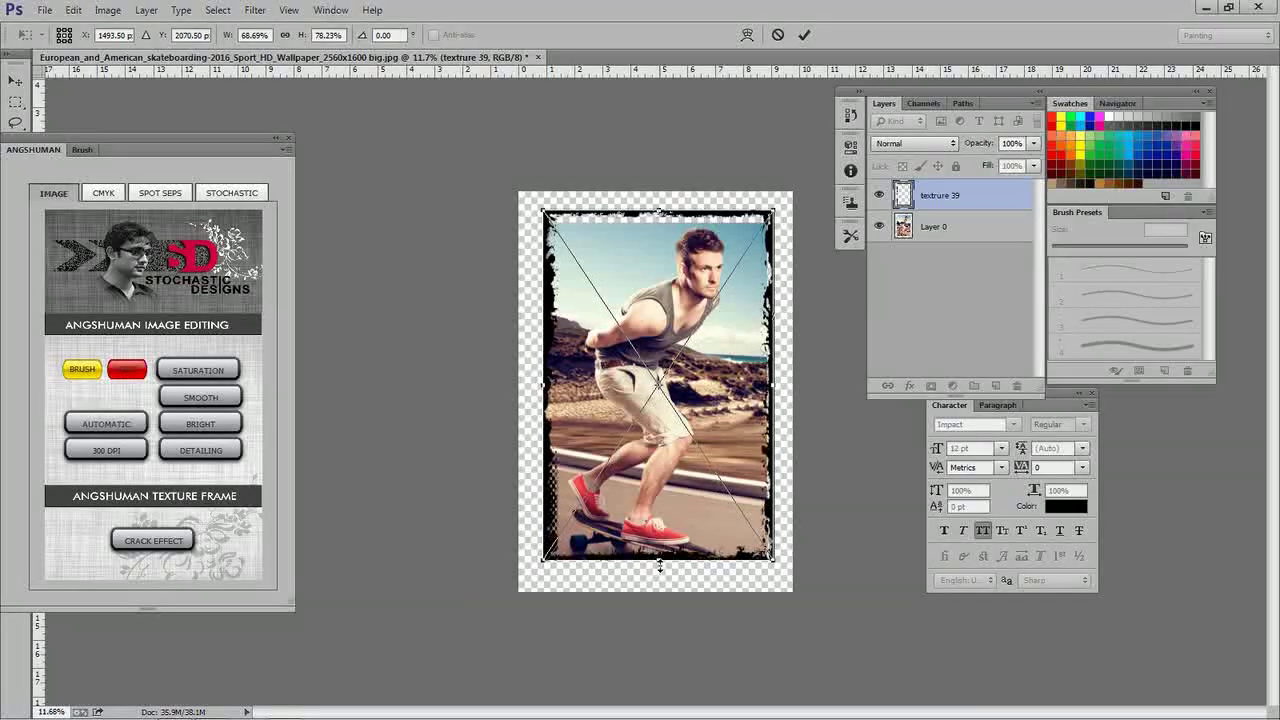
drag(658, 212, 661, 223)
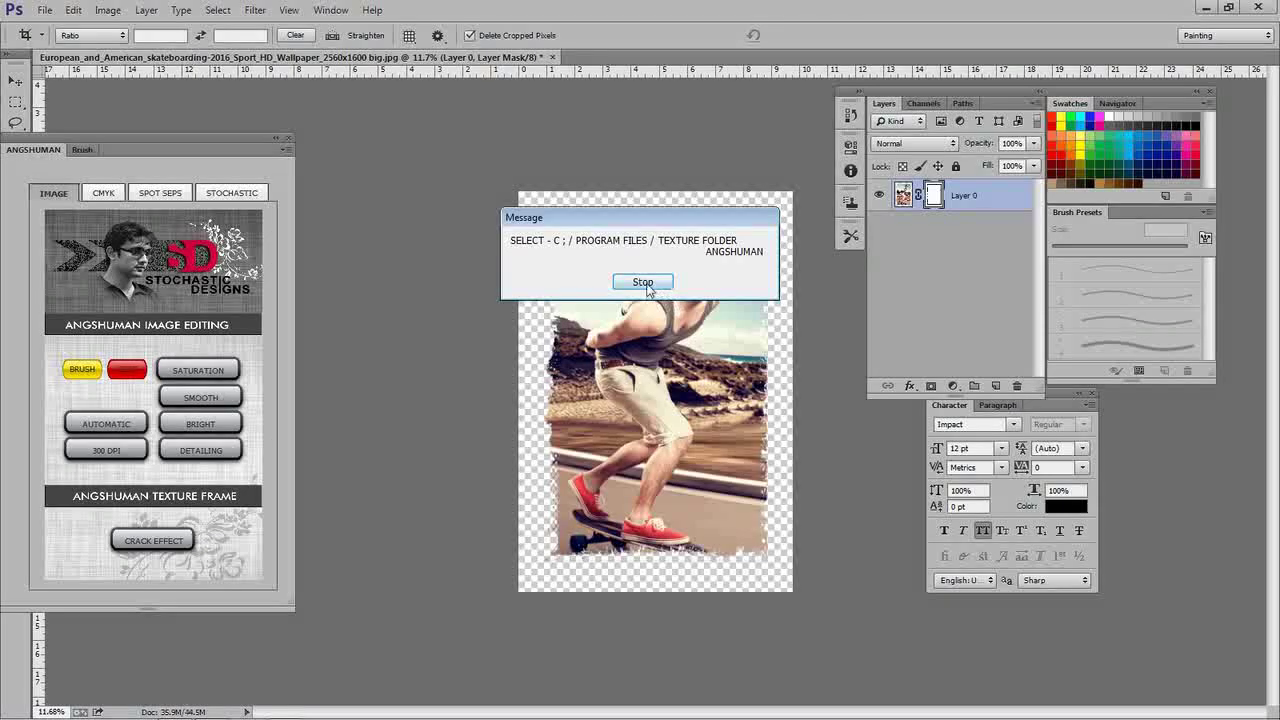
Cancel the frame script and merge Layer 0 with a new empty layer beneath it
click(645, 284)
click(713, 420)
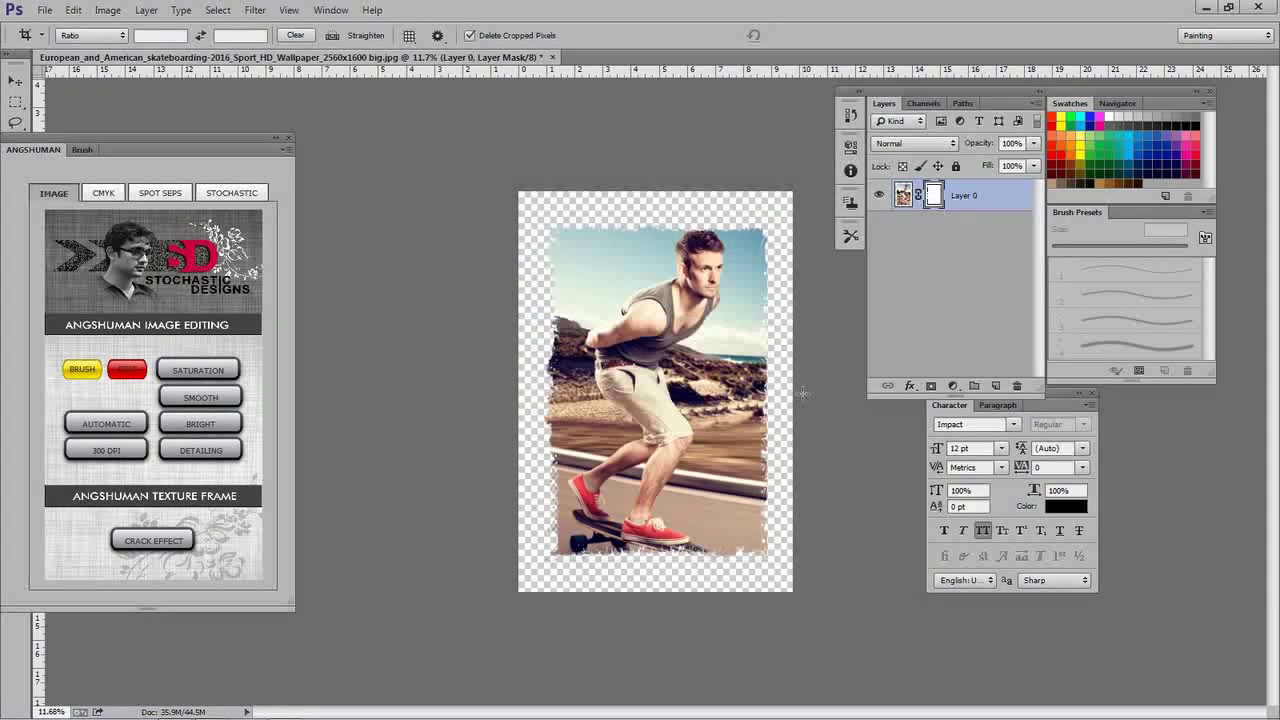
click(996, 386)
key(ctrl+bracketleft)
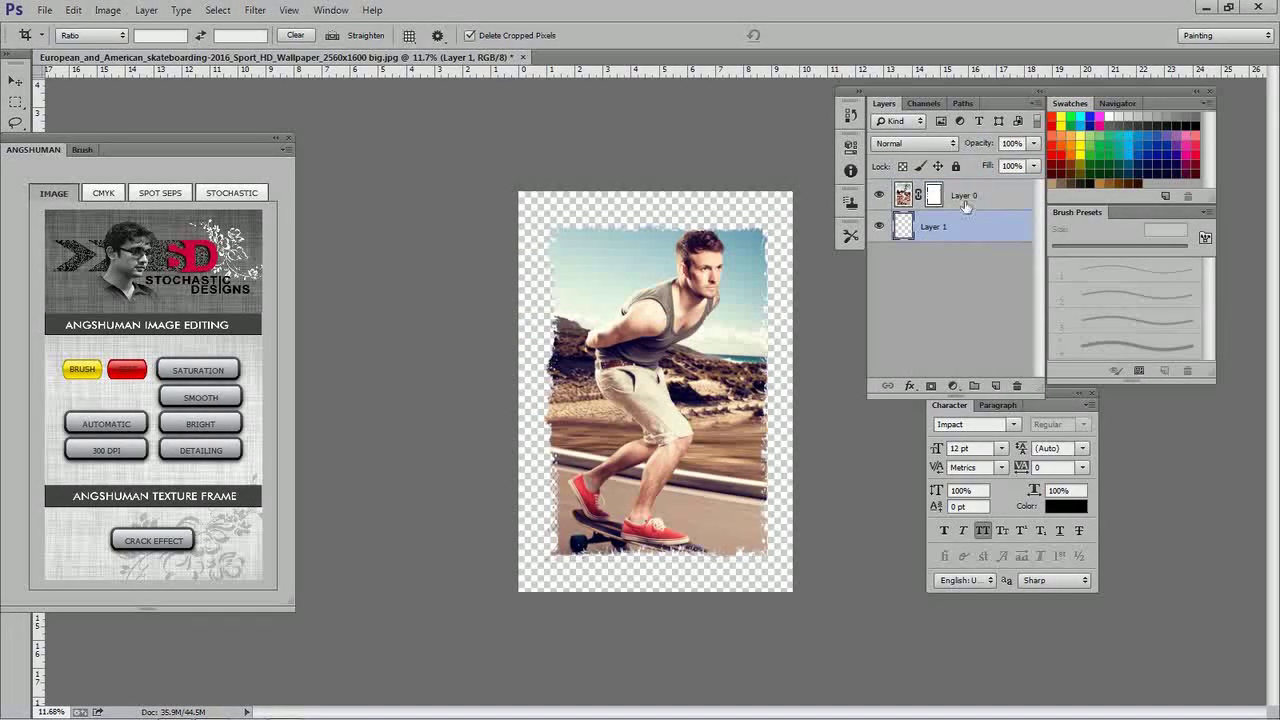
shift+click(971, 208)
key(ctrl+e)
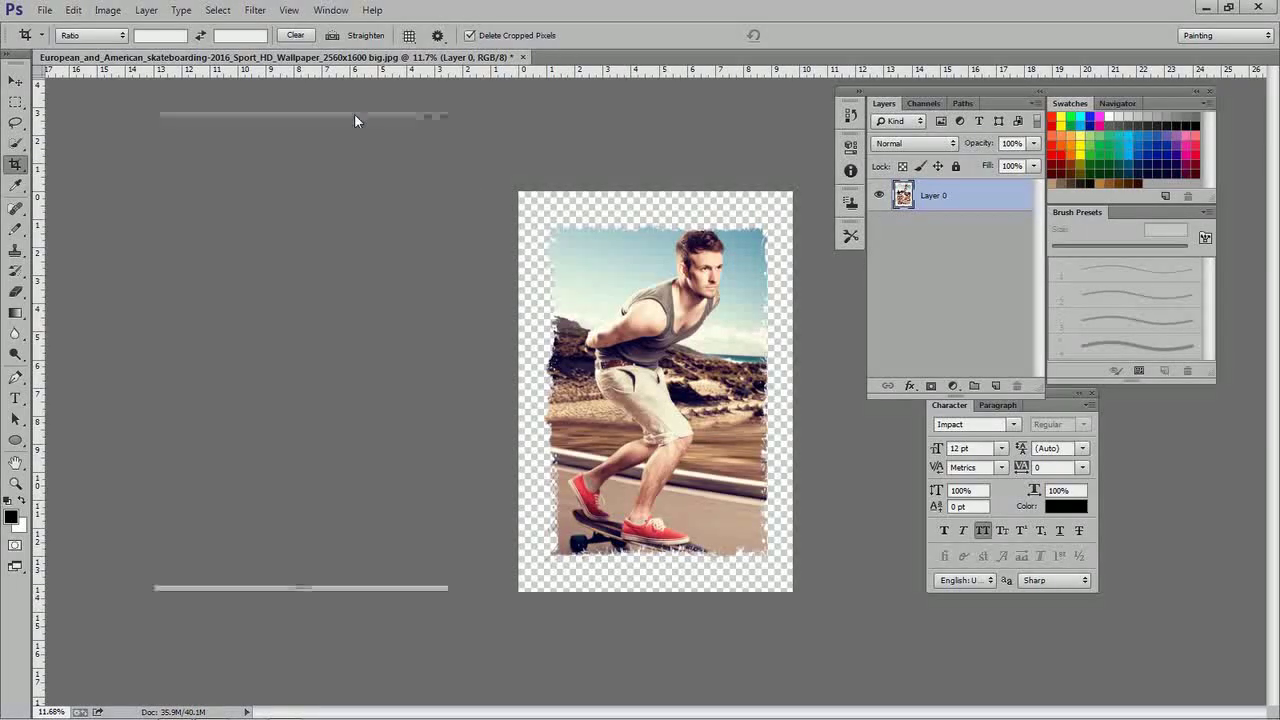
Move the ANGSHUMAN separation panel beside the photo and browse its options
drag(202, 137, 356, 119)
scroll(738, 318, up, 1)
scroll(738, 315, up, 1)
scroll(738, 310, up, 1)
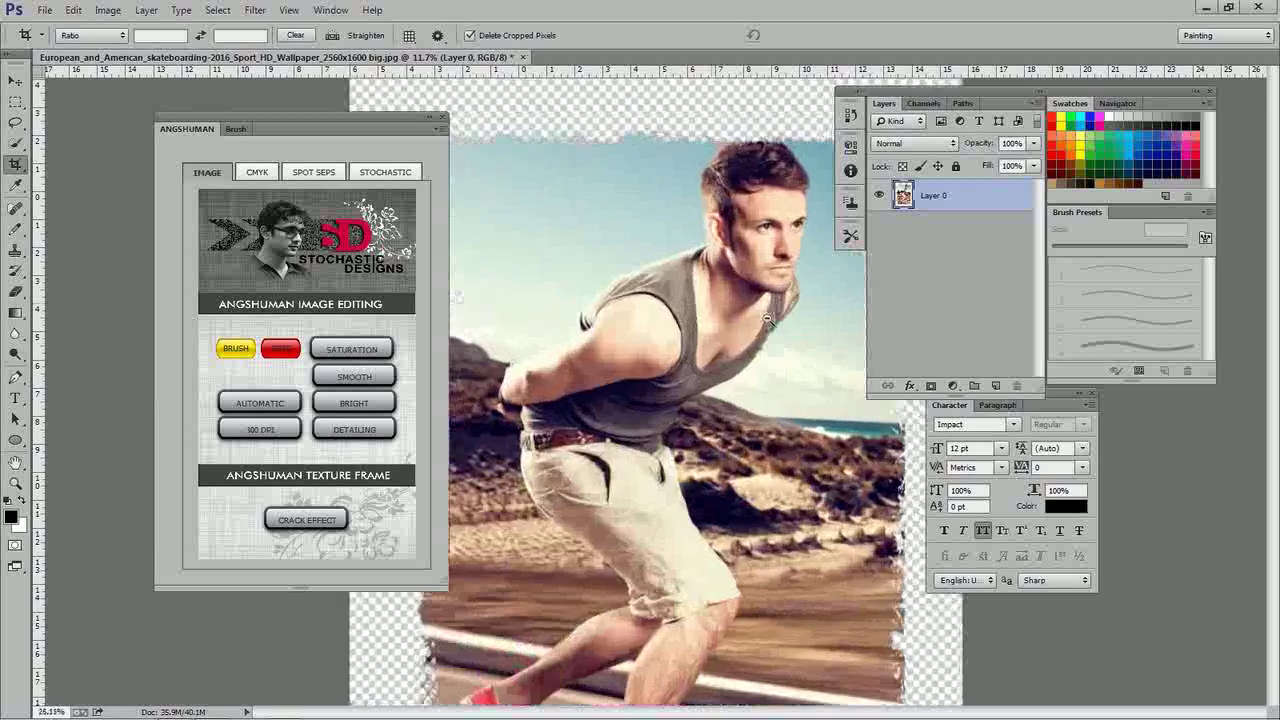
scroll(737, 300, down, 1)
scroll(737, 293, down, 1)
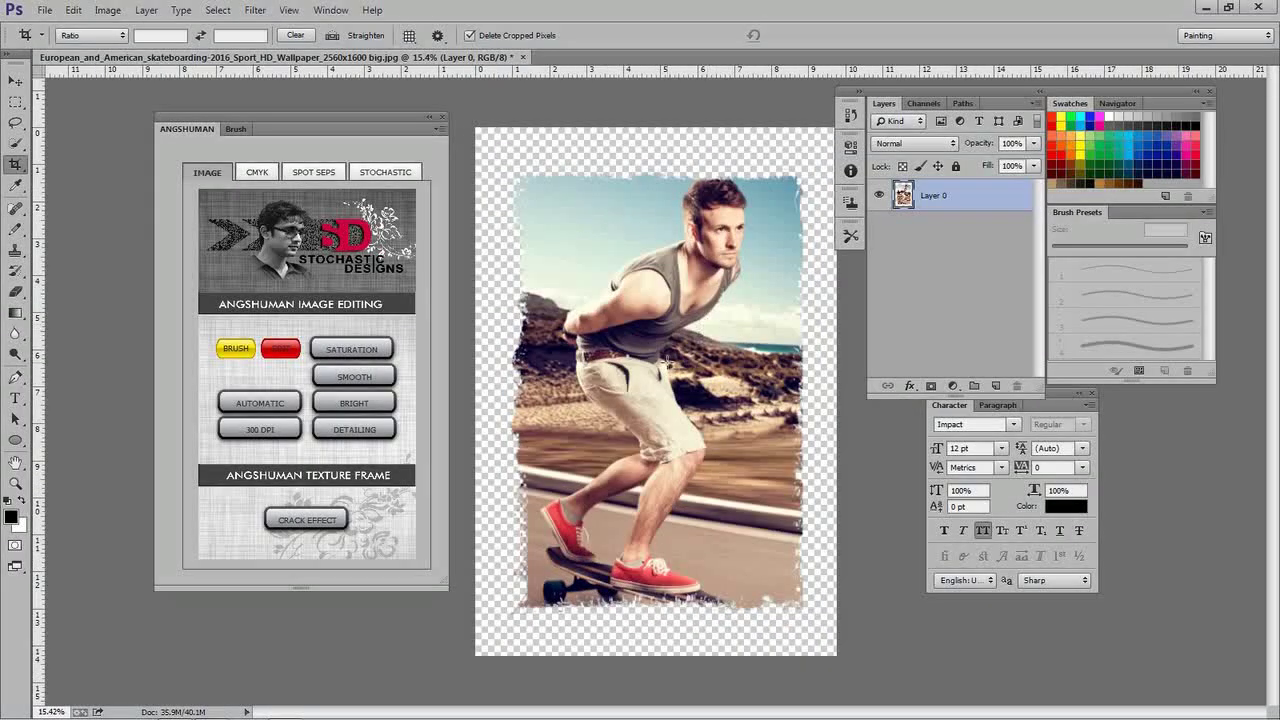
Run CMYK SEPARATION from the ANGSHUMAN panel's CMYK tab, with the Channels panel showing
click(259, 173)
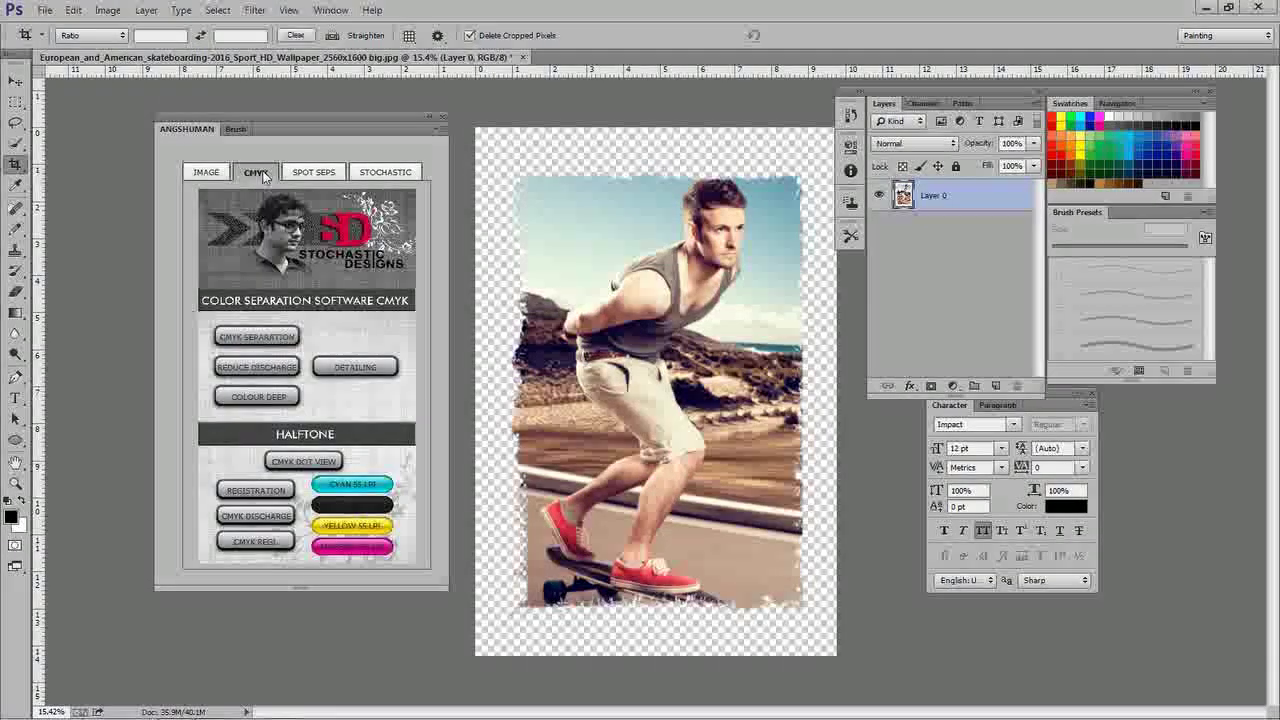
click(933, 106)
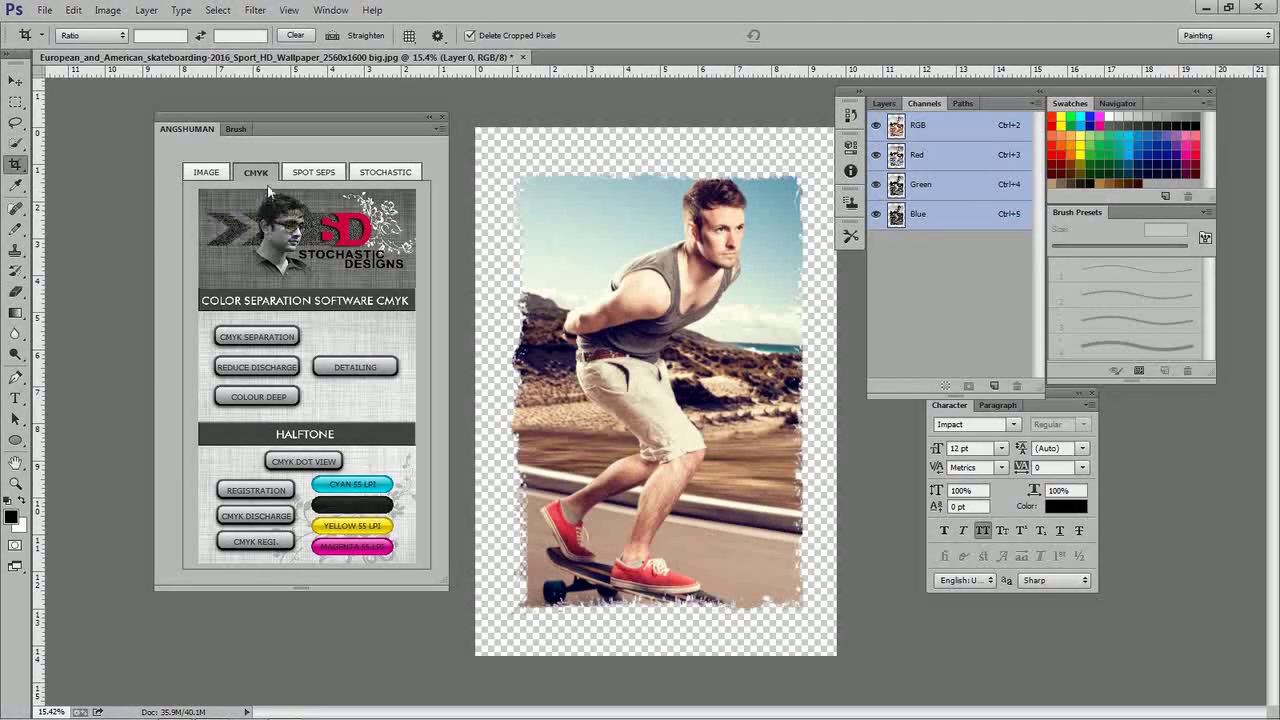
click(257, 338)
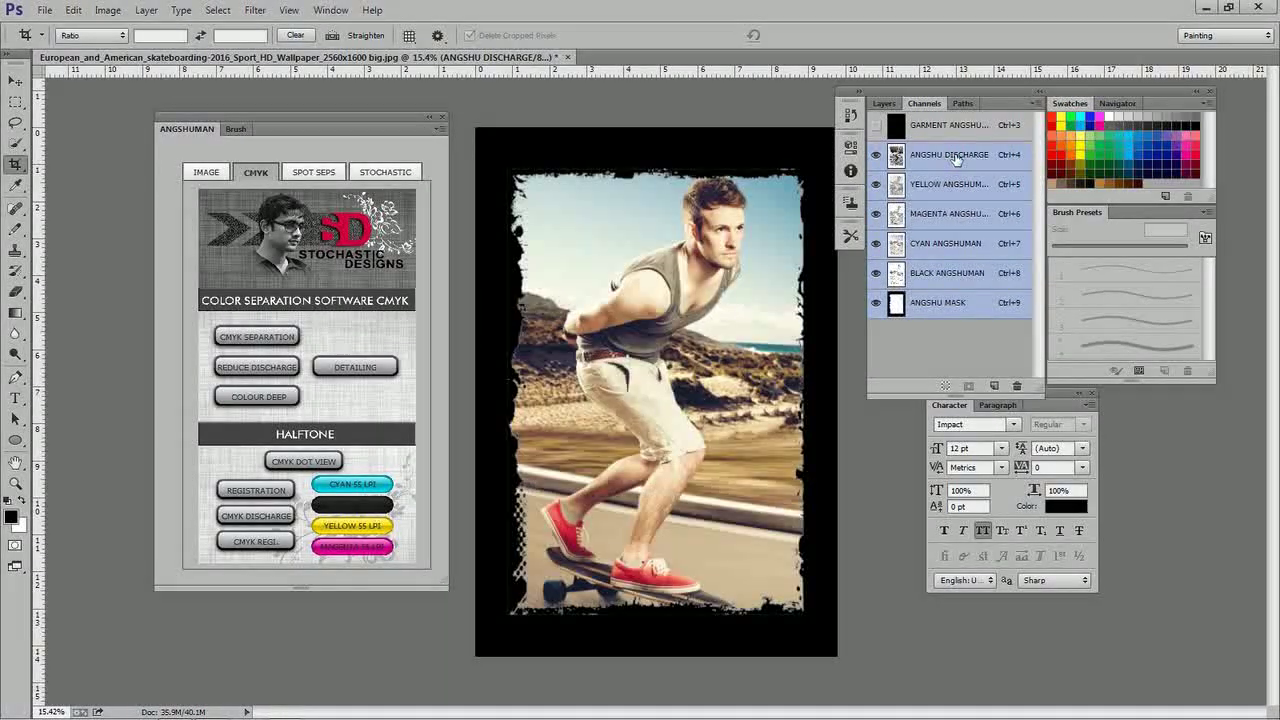
Inspect the discharge, yellow and magenta channels, then apply COLOUR DEEP to discharge
click(957, 160)
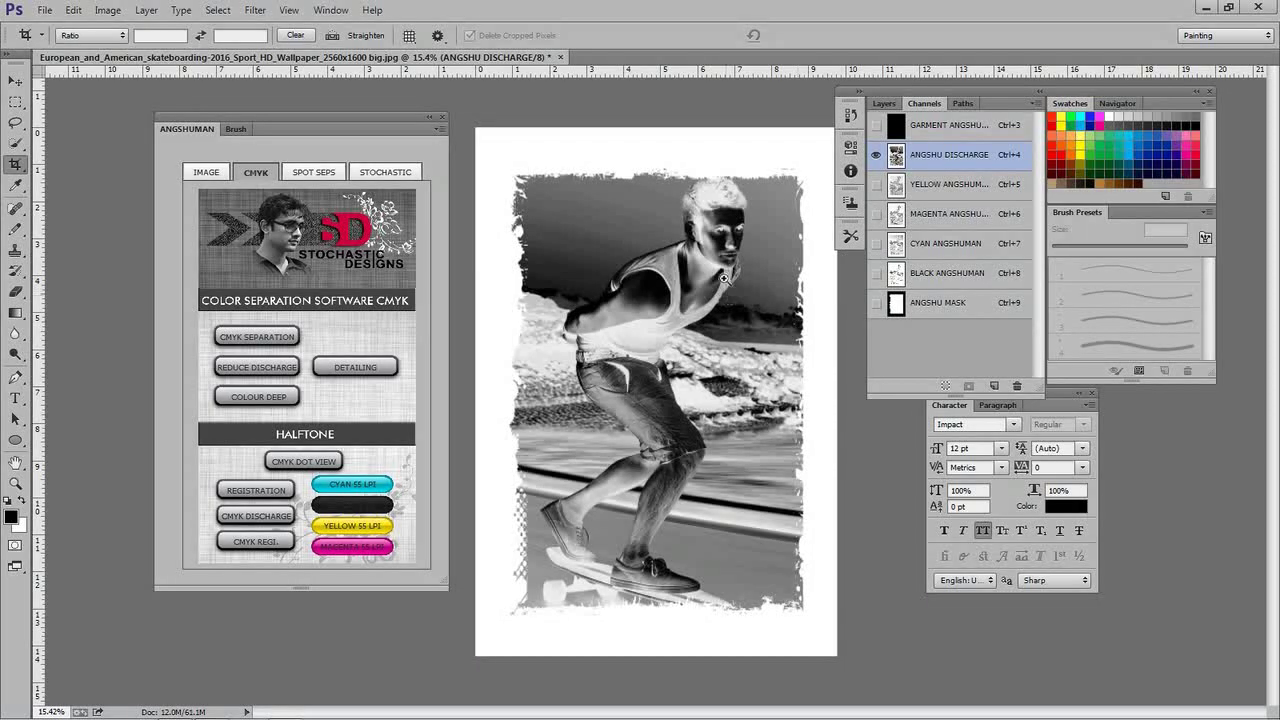
drag(724, 278, 456, 466)
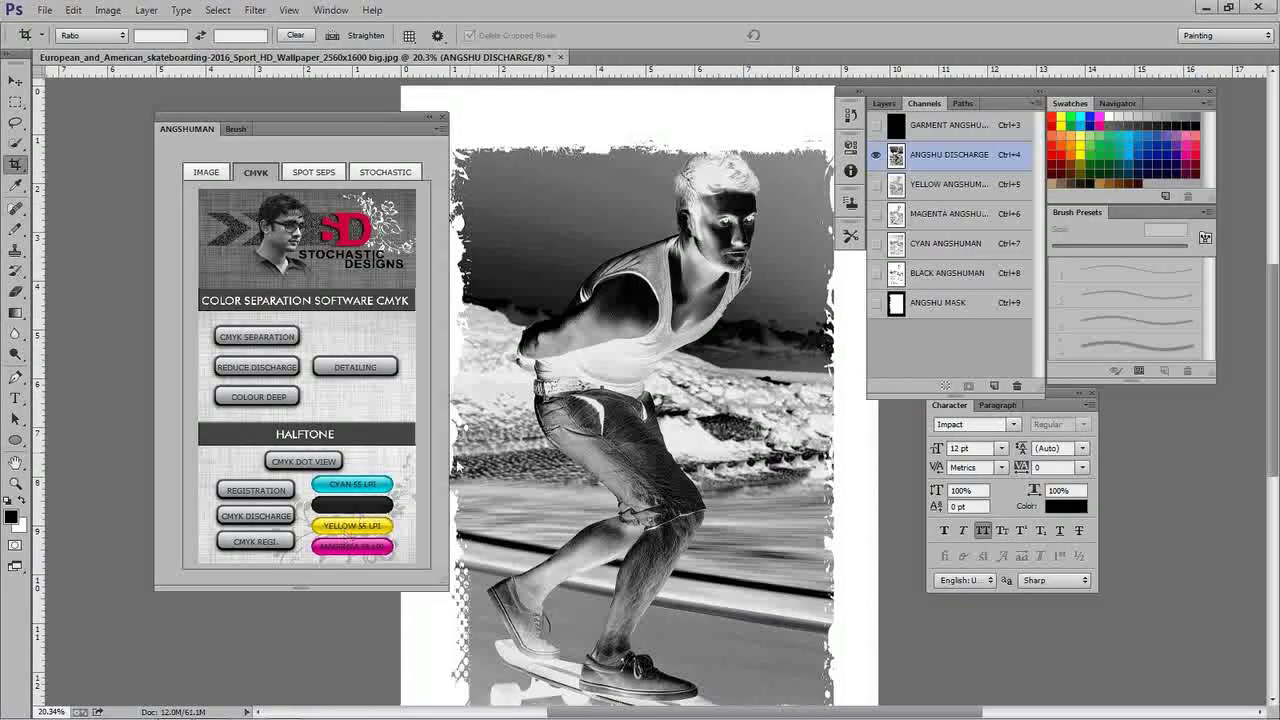
click(978, 190)
click(964, 214)
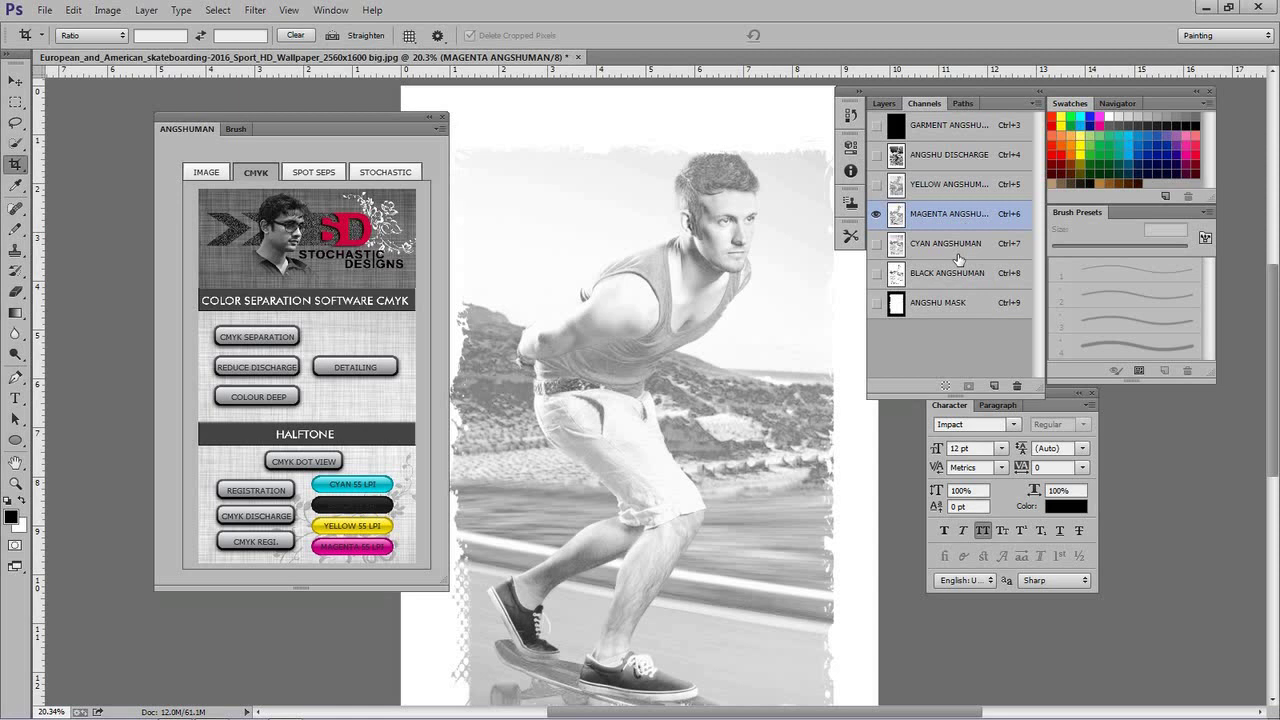
click(953, 160)
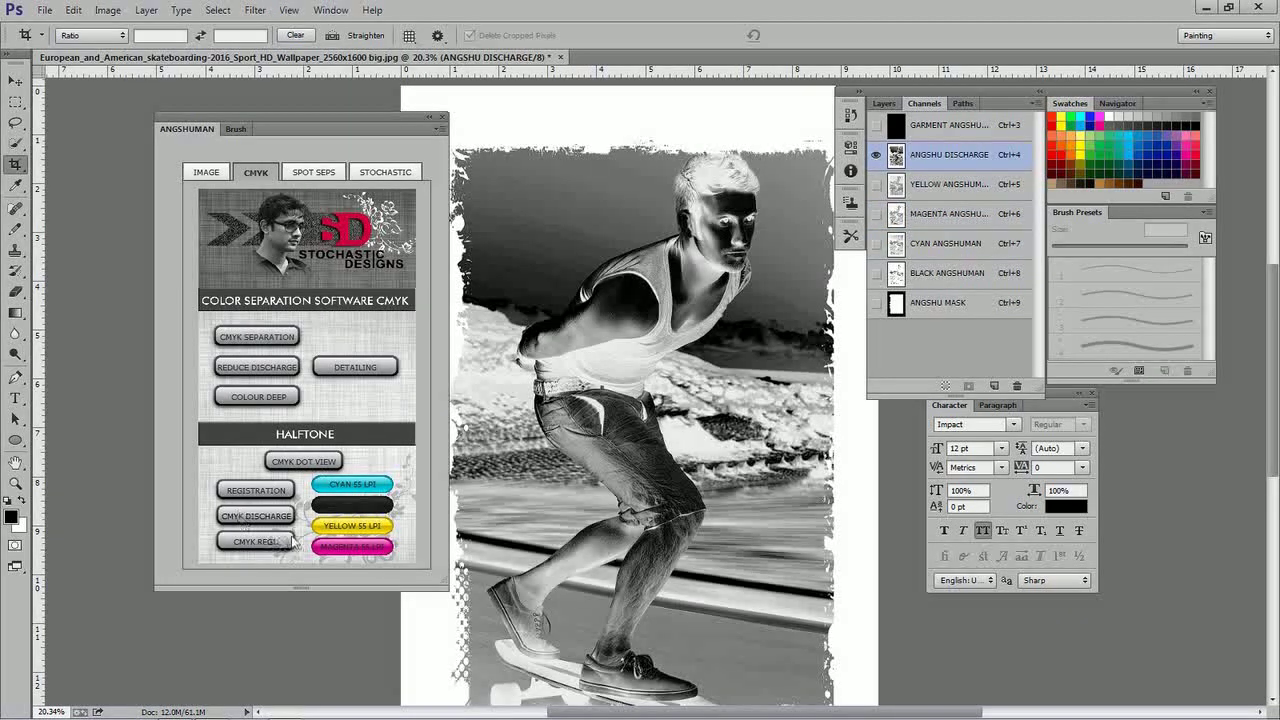
click(260, 398)
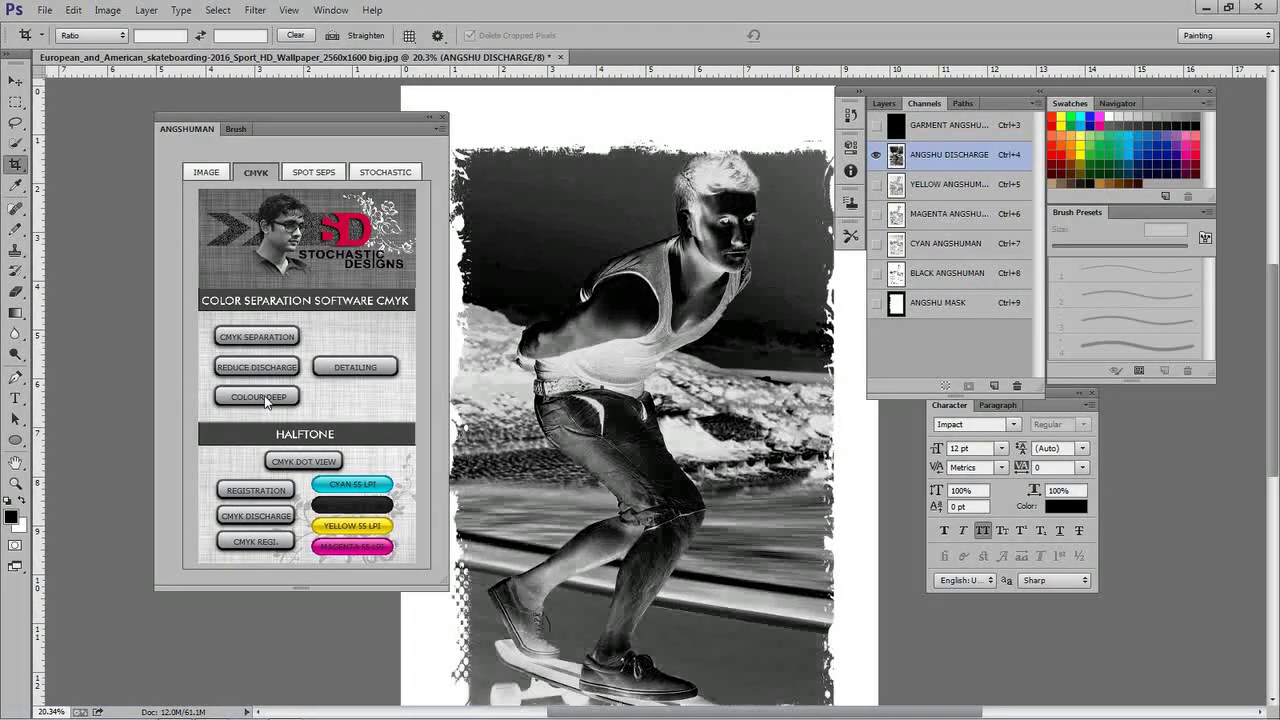
Apply COLOUR DEEP to the magenta, cyan and black channels
click(948, 188)
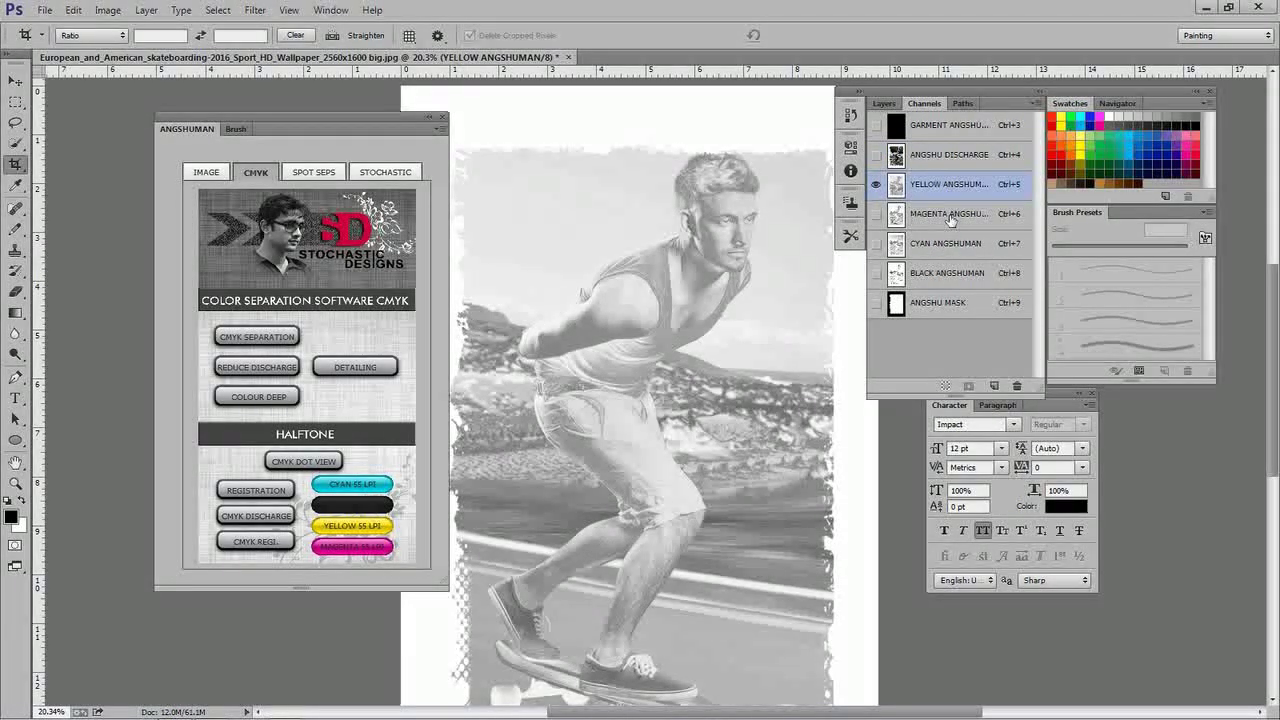
click(950, 215)
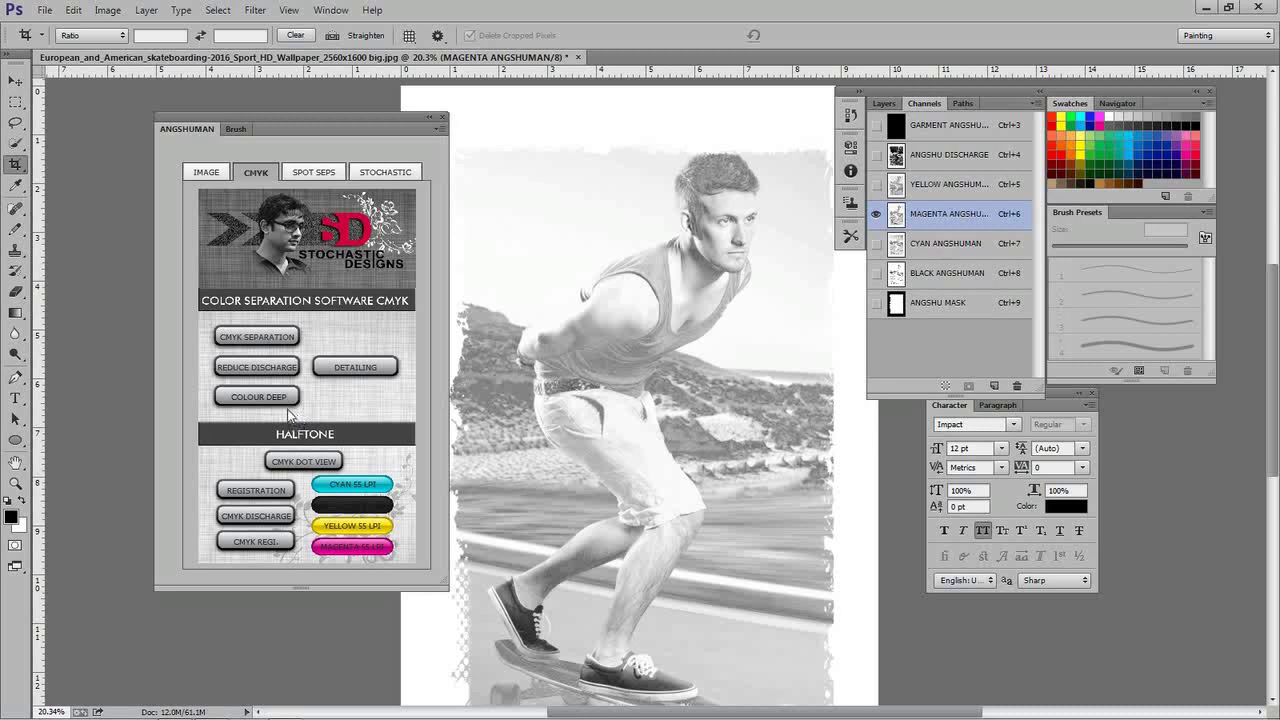
click(287, 403)
click(965, 245)
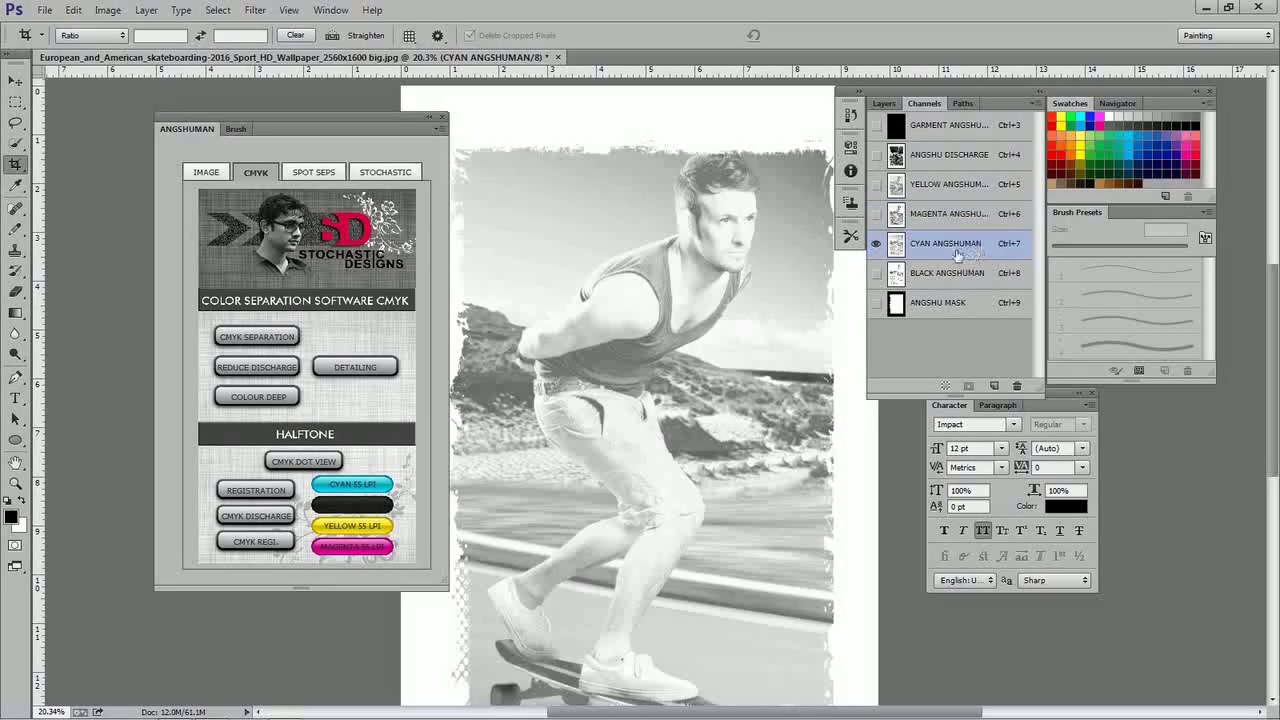
click(255, 404)
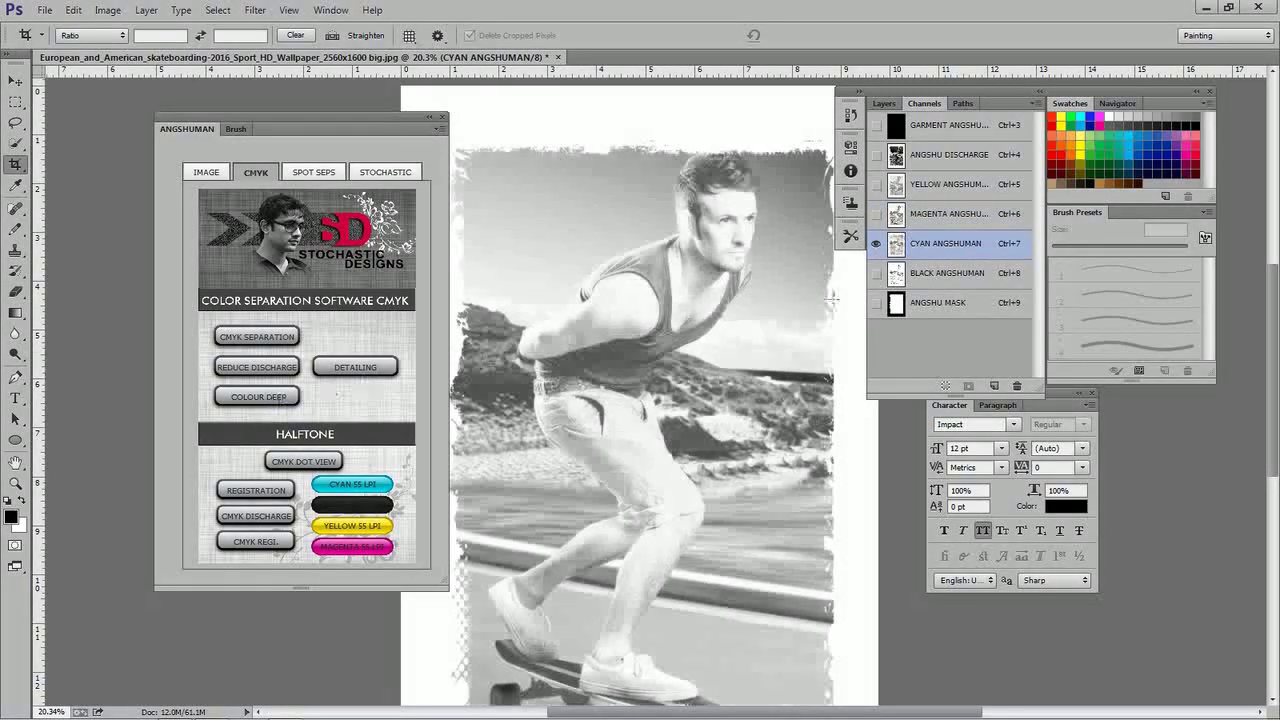
click(930, 275)
click(268, 398)
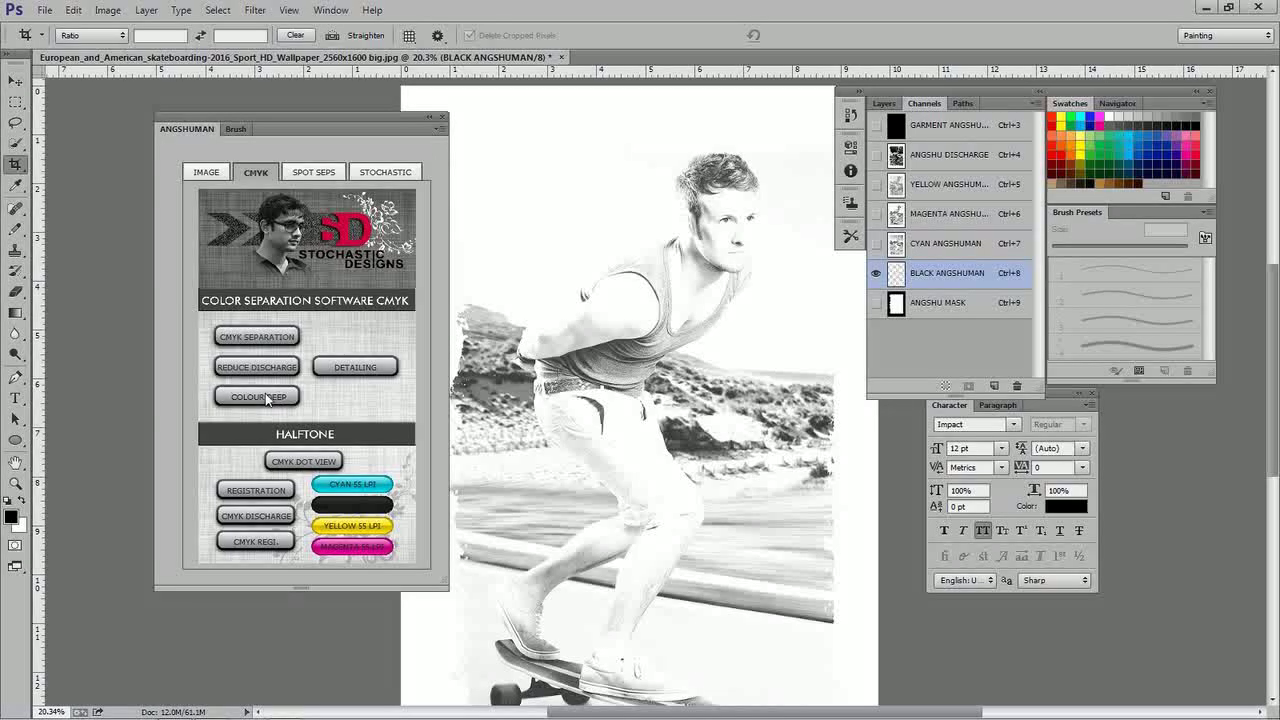
Turn on the discharge, yellow, magenta, cyan and black channels to view the full-colour composite
click(877, 244)
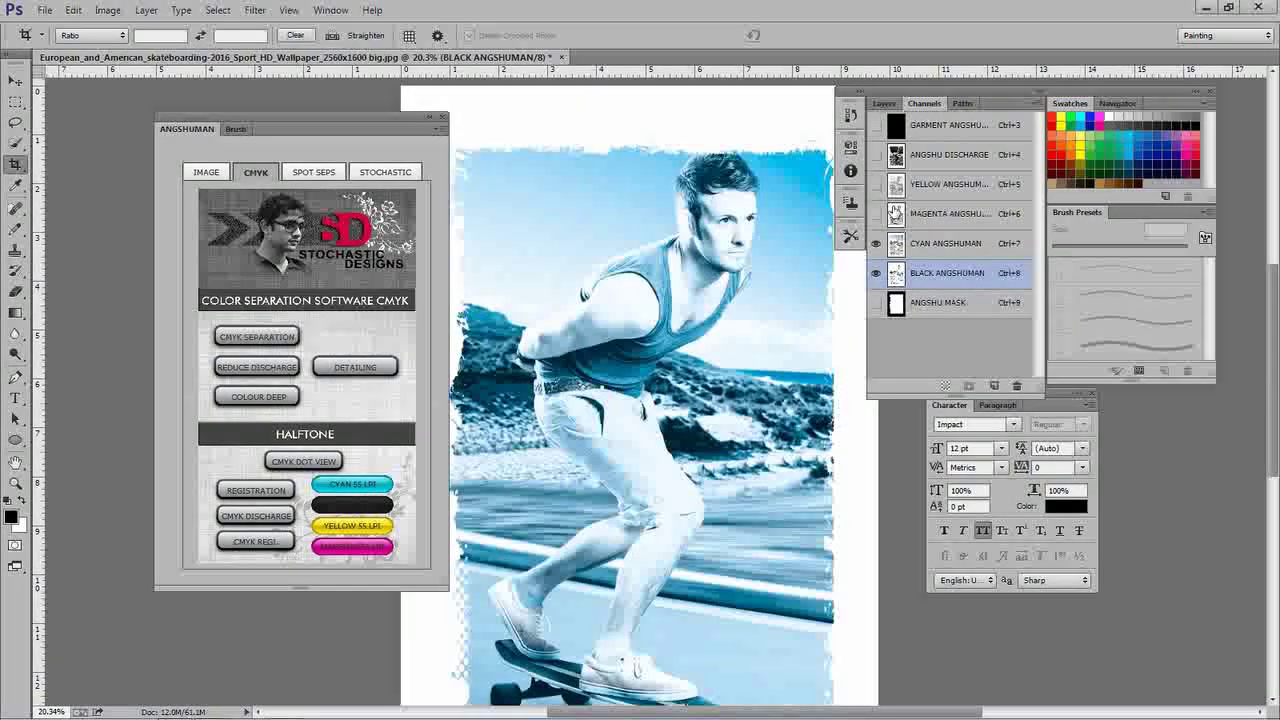
click(950, 125)
click(876, 155)
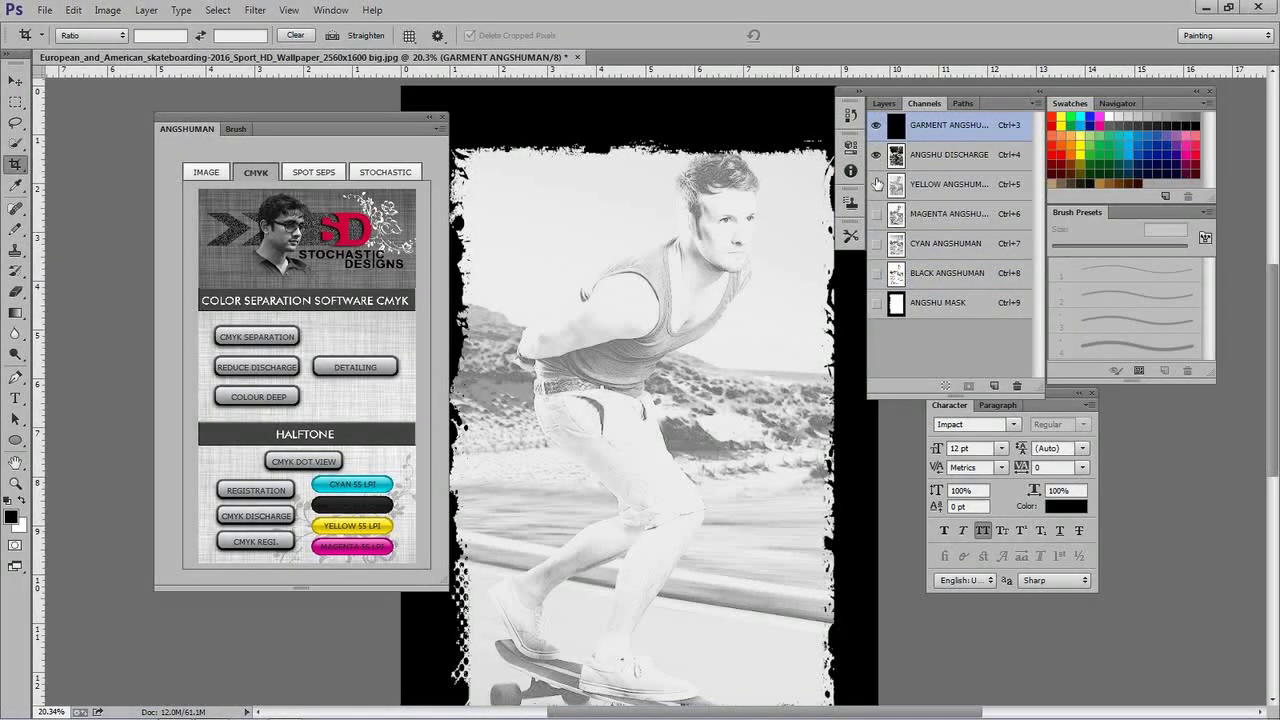
click(876, 184)
click(876, 213)
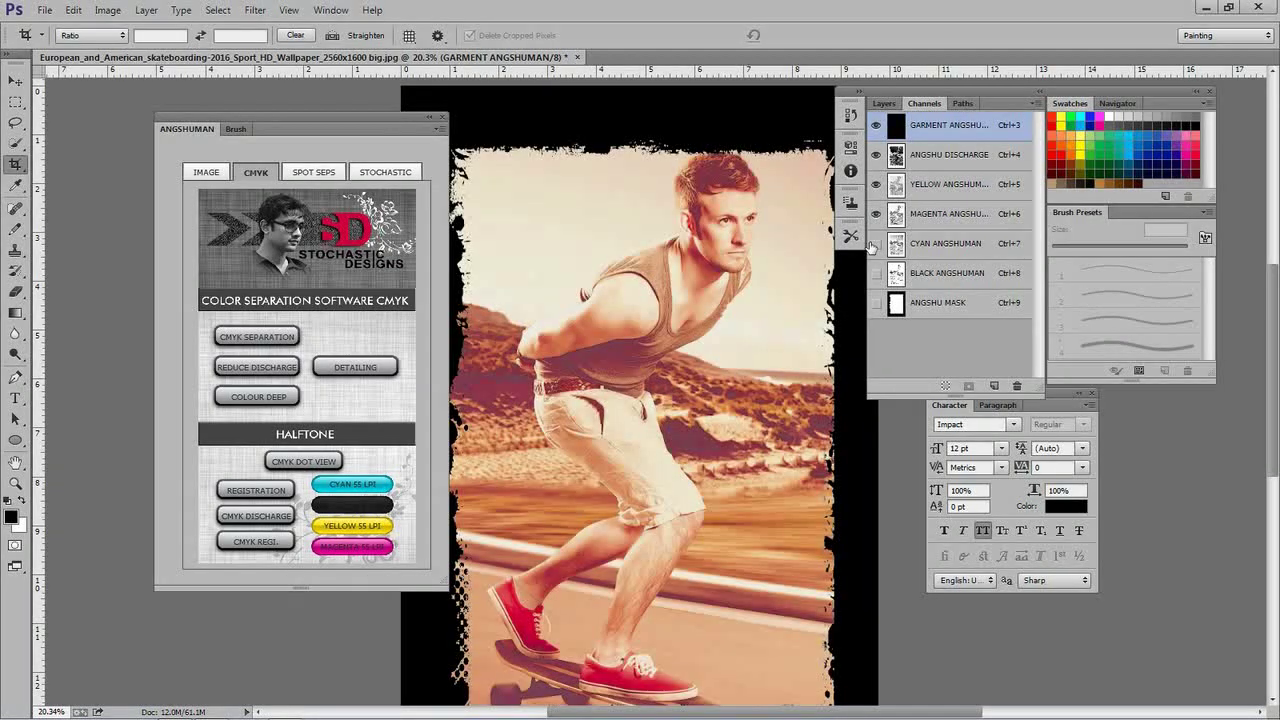
click(876, 243)
click(876, 273)
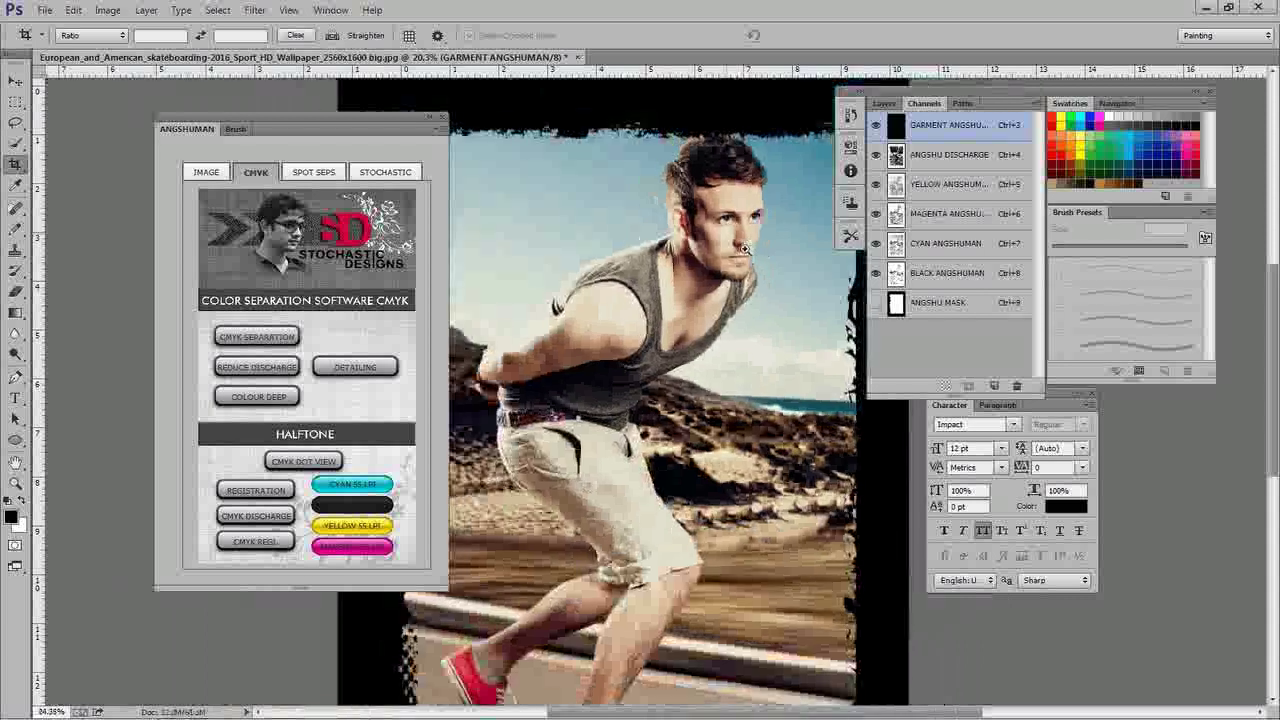
scroll(740, 240, up, 1)
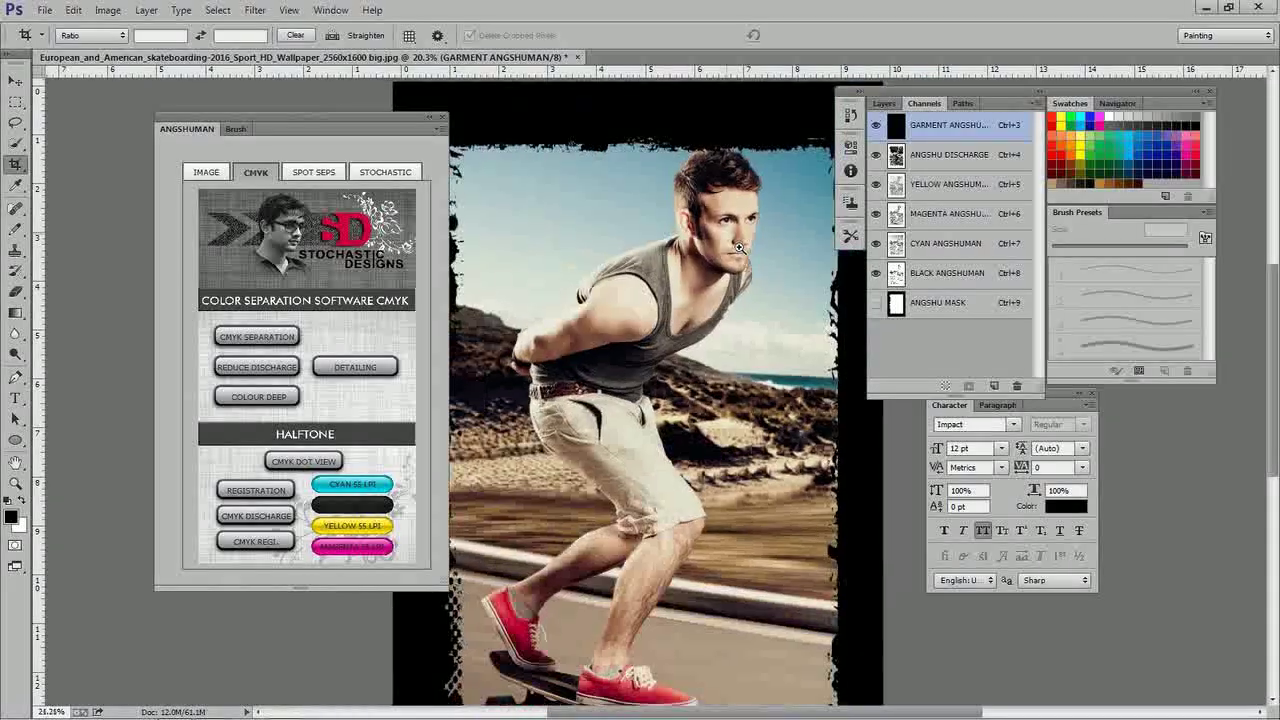
scroll(740, 247, down, 2)
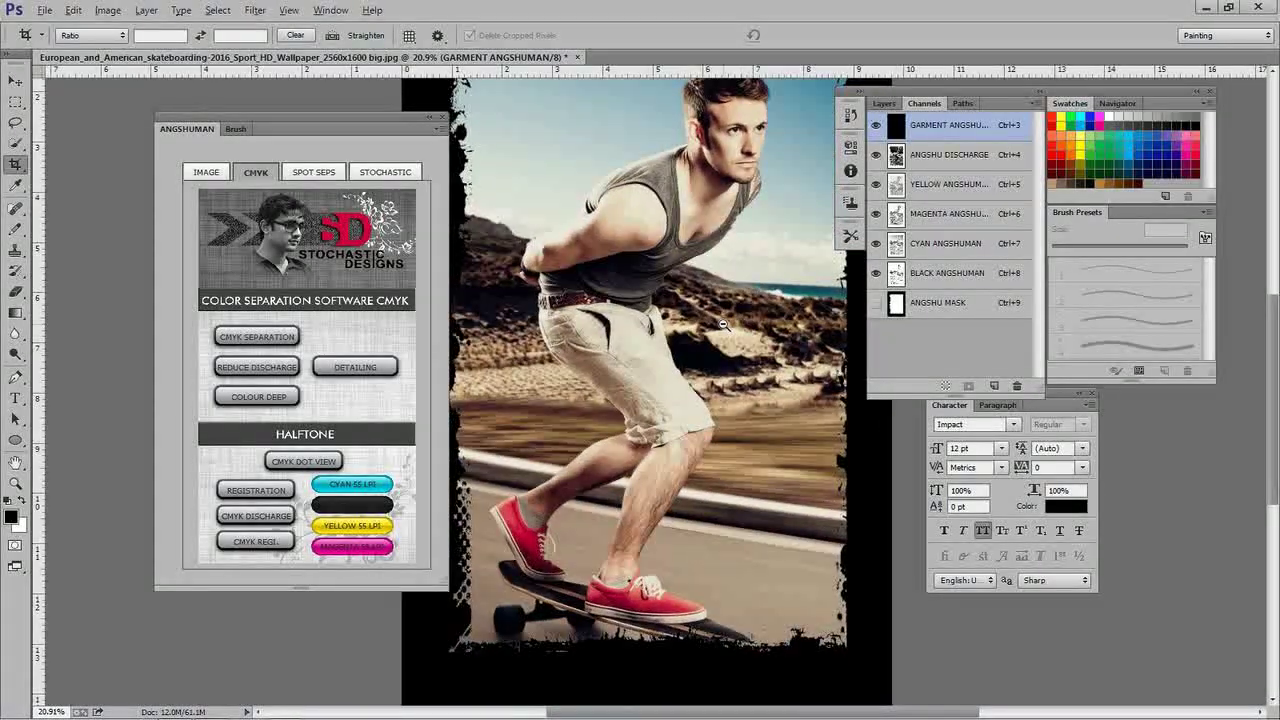
scroll(722, 325, down, 2)
scroll(722, 325, down, 1)
Delete the ANGSHU MASK and GARMENT ANGSHUMAN channels, leaving discharge plus CMYK
click(984, 306)
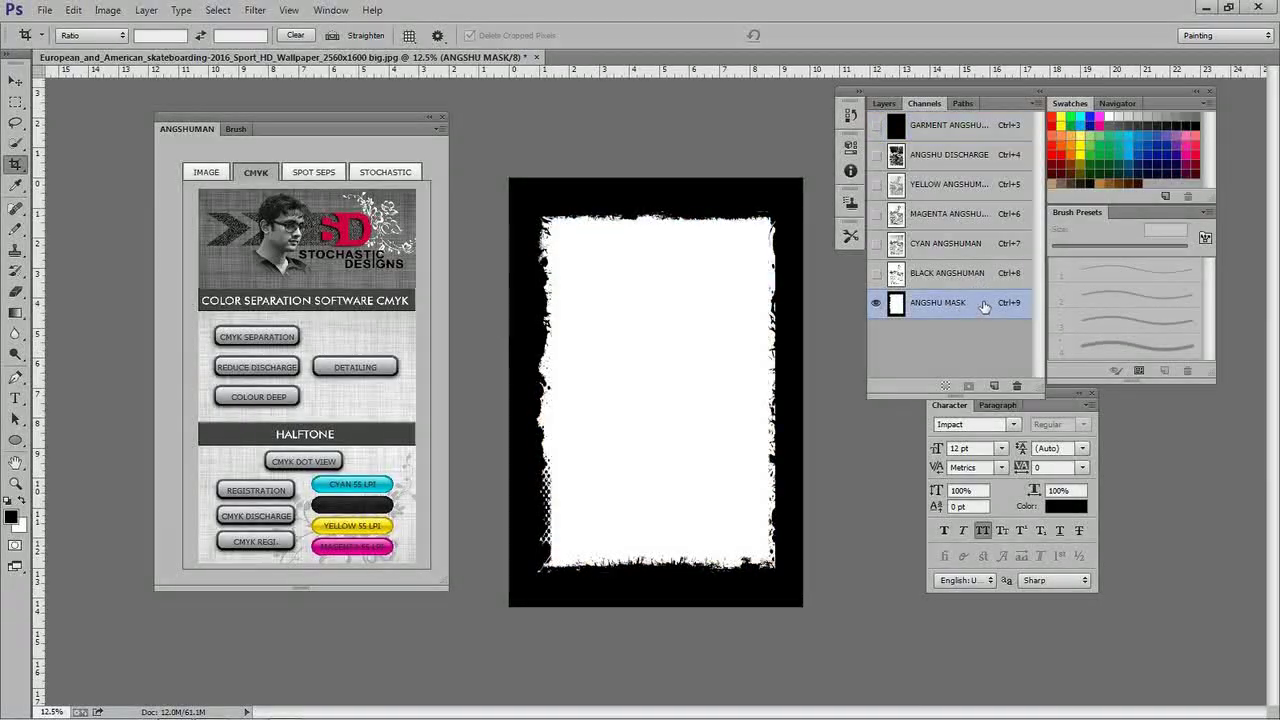
drag(1020, 374, 1017, 385)
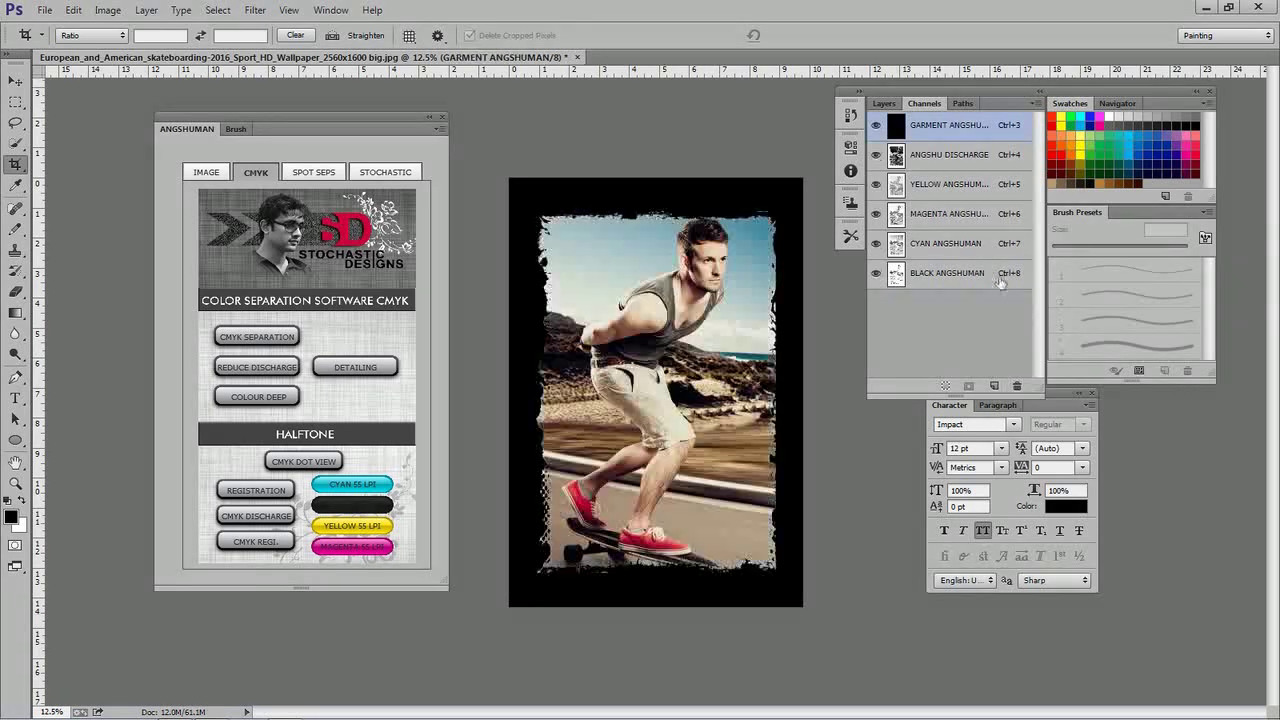
click(1019, 384)
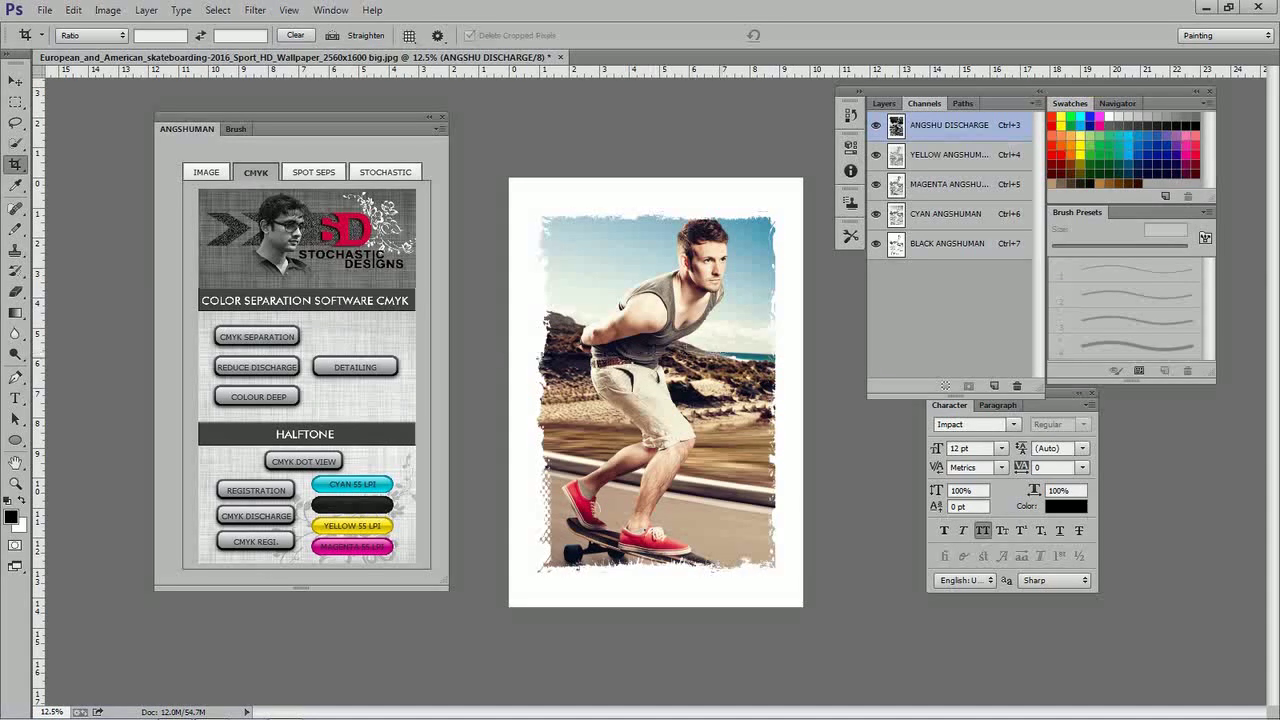
scroll(766, 320, up, 3)
scroll(766, 320, down, 2)
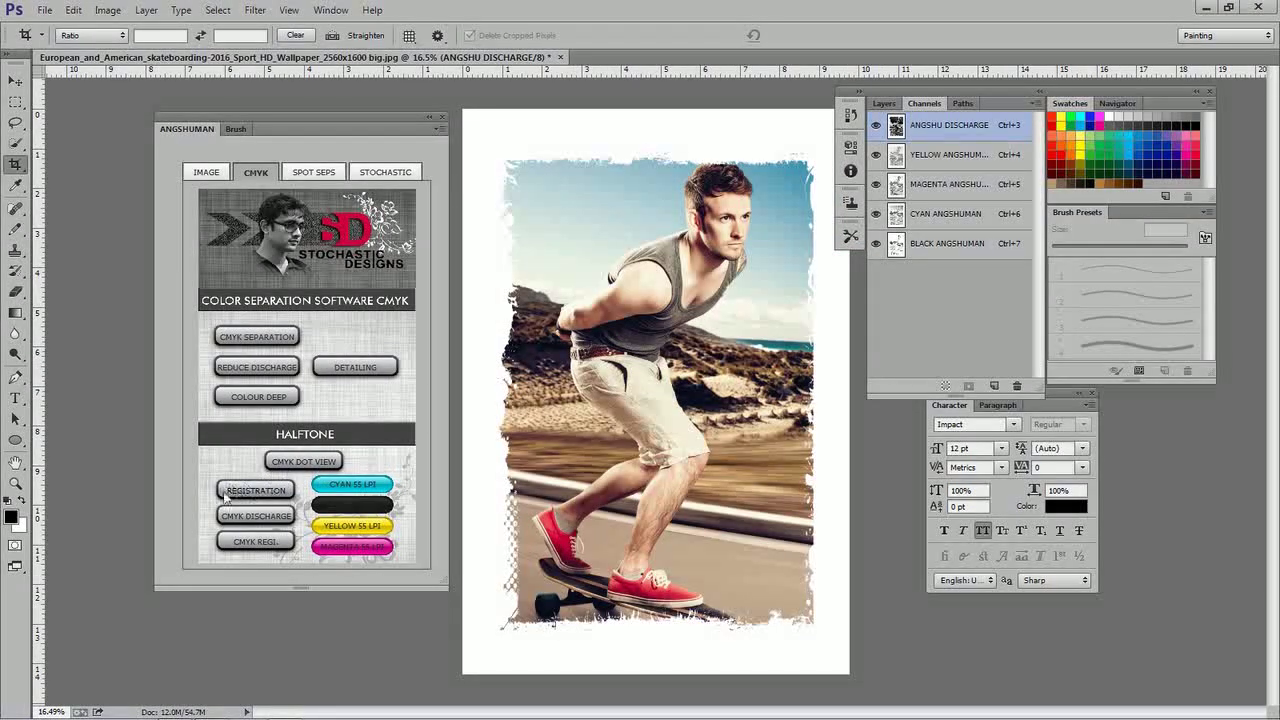
Add REGISTRATION crosshairs, select all the mark paths, and apply them with CMYK REGI
click(271, 494)
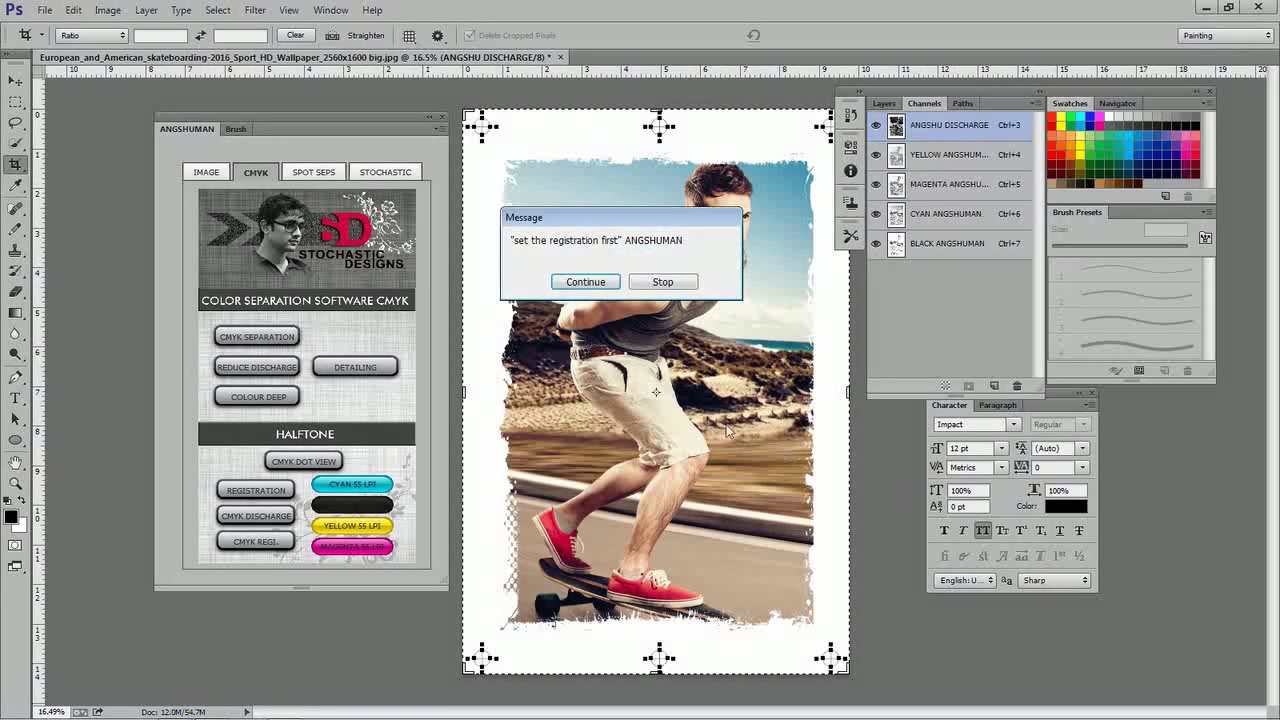
click(586, 282)
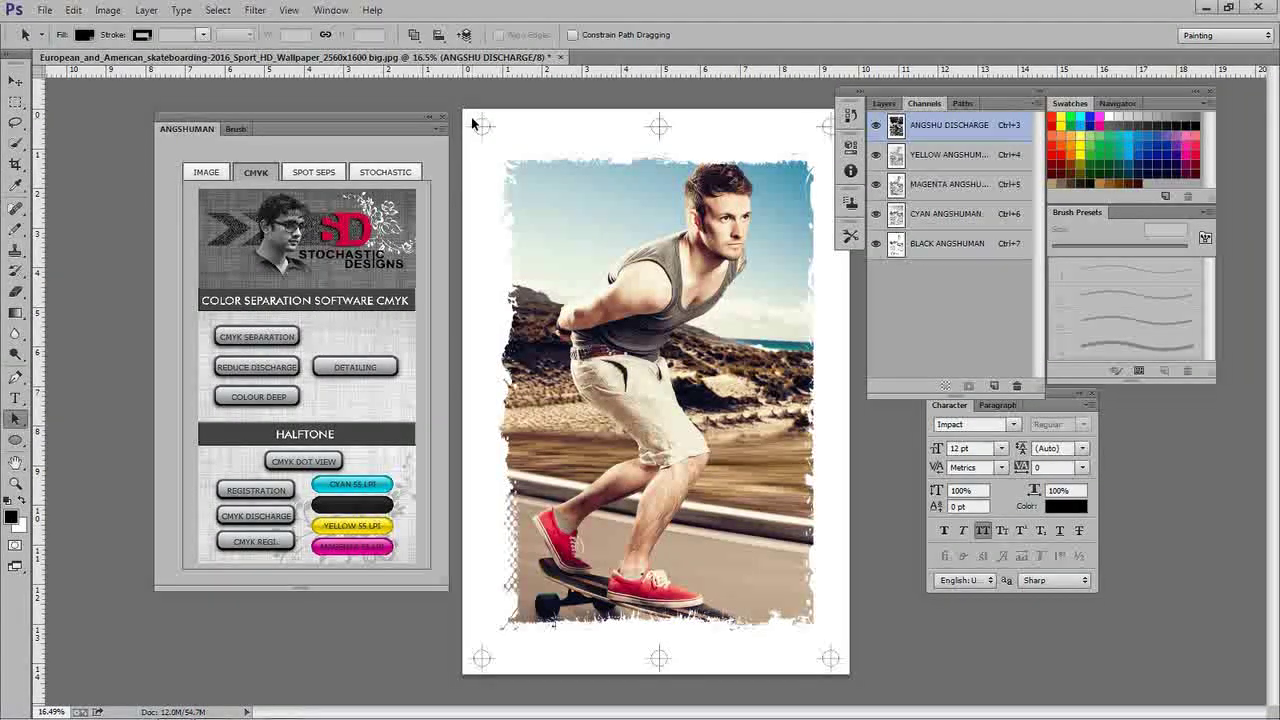
drag(467, 103, 872, 672)
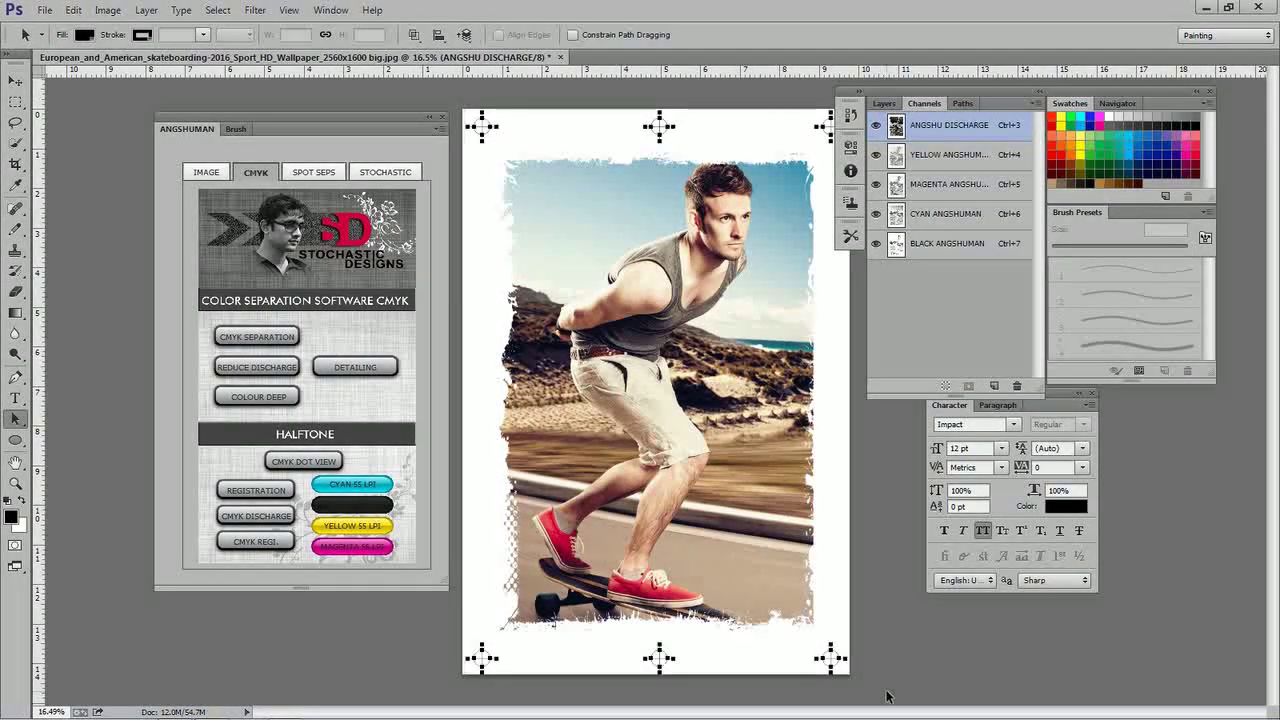
click(258, 516)
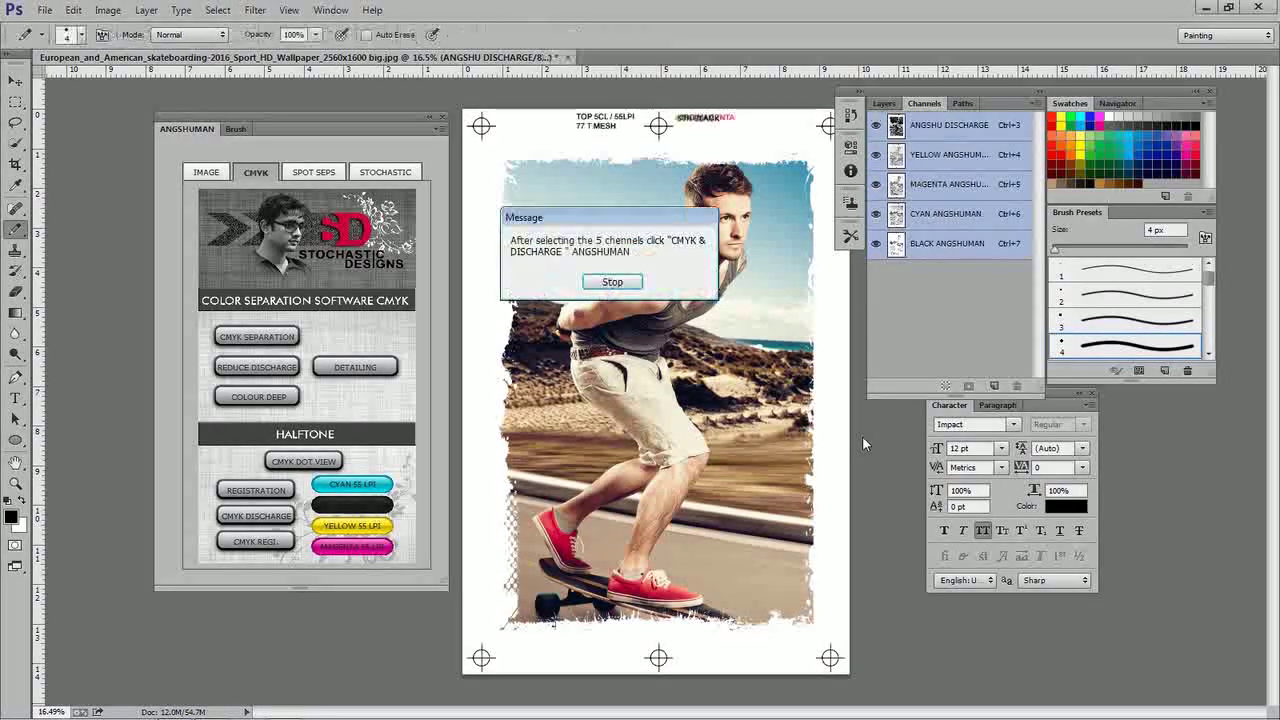
Stop the separation script, acknowledge its alert, and view the Yellow, Magenta, Cyan and Black plates
click(610, 283)
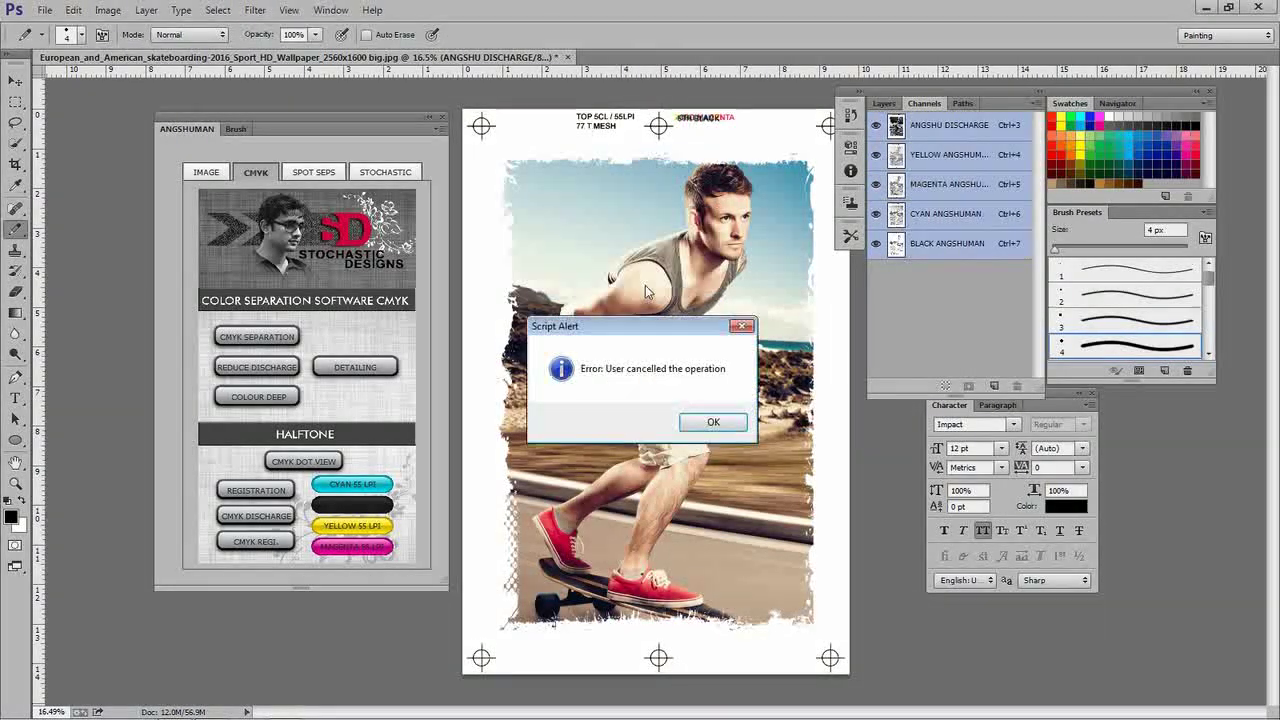
click(713, 421)
click(945, 156)
click(945, 185)
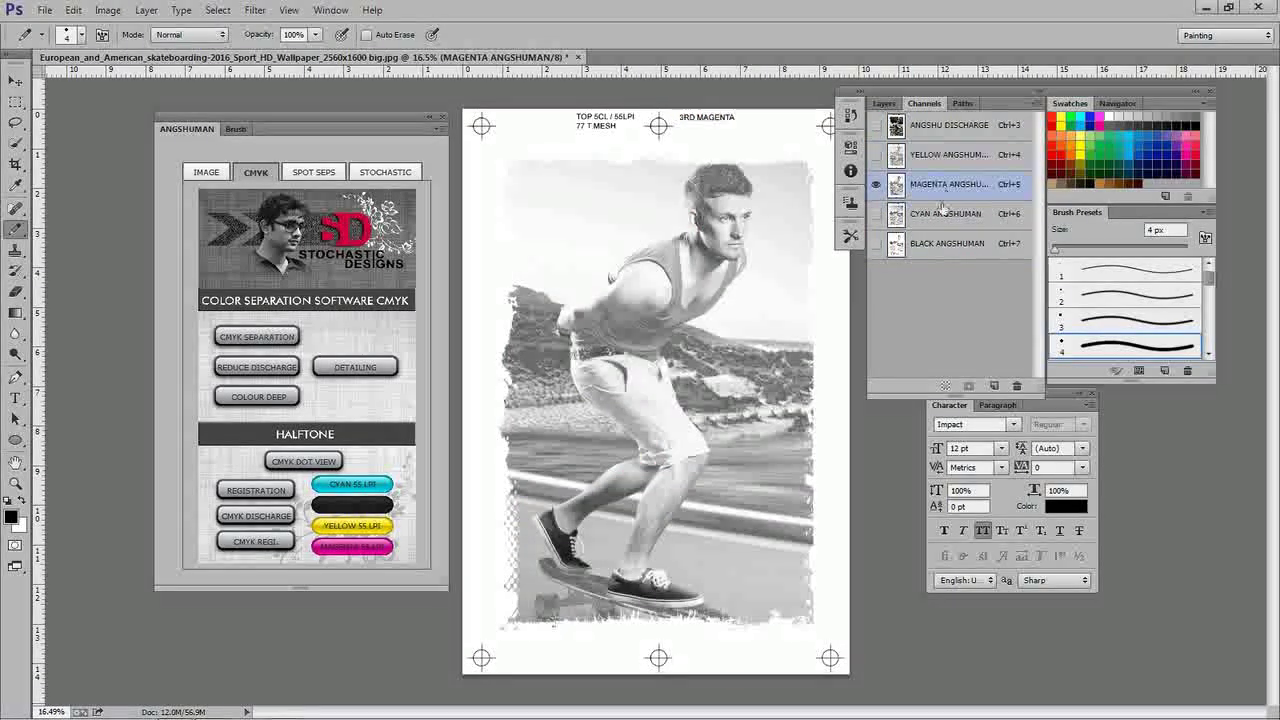
click(940, 214)
click(937, 243)
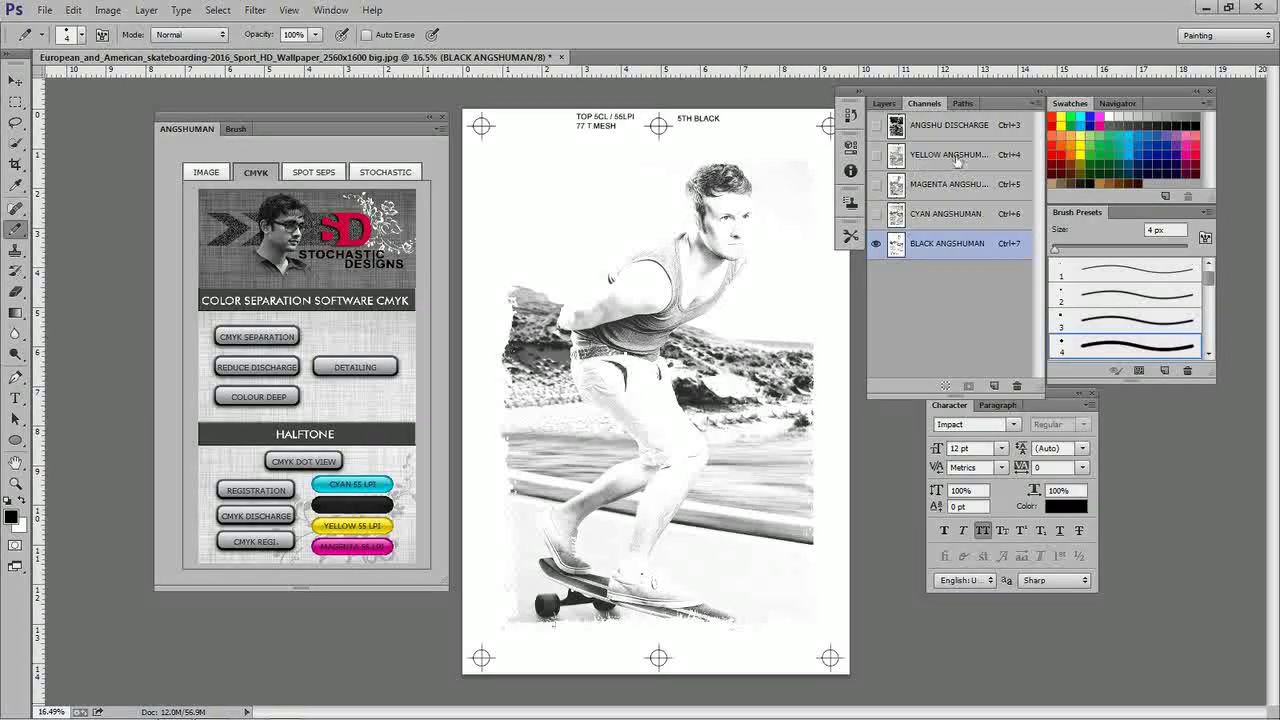
Zoom and pan across the top of the Black plate to inspect its label
scroll(740, 128, up, 3)
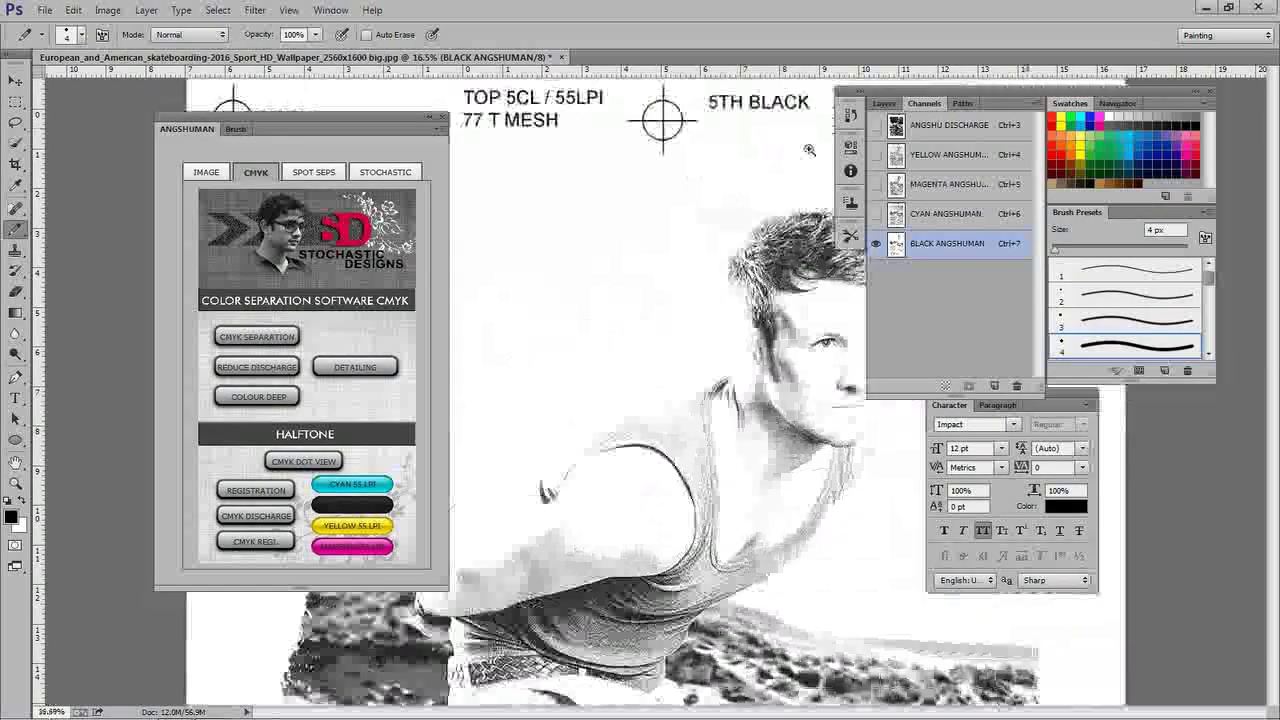
scroll(726, 190, up, 3)
mouse_move(638, 259)
mouse_down()
mouse_move(691, 314)
mouse_move(660, 274)
mouse_move(723, 257)
mouse_move(753, 284)
mouse_up()
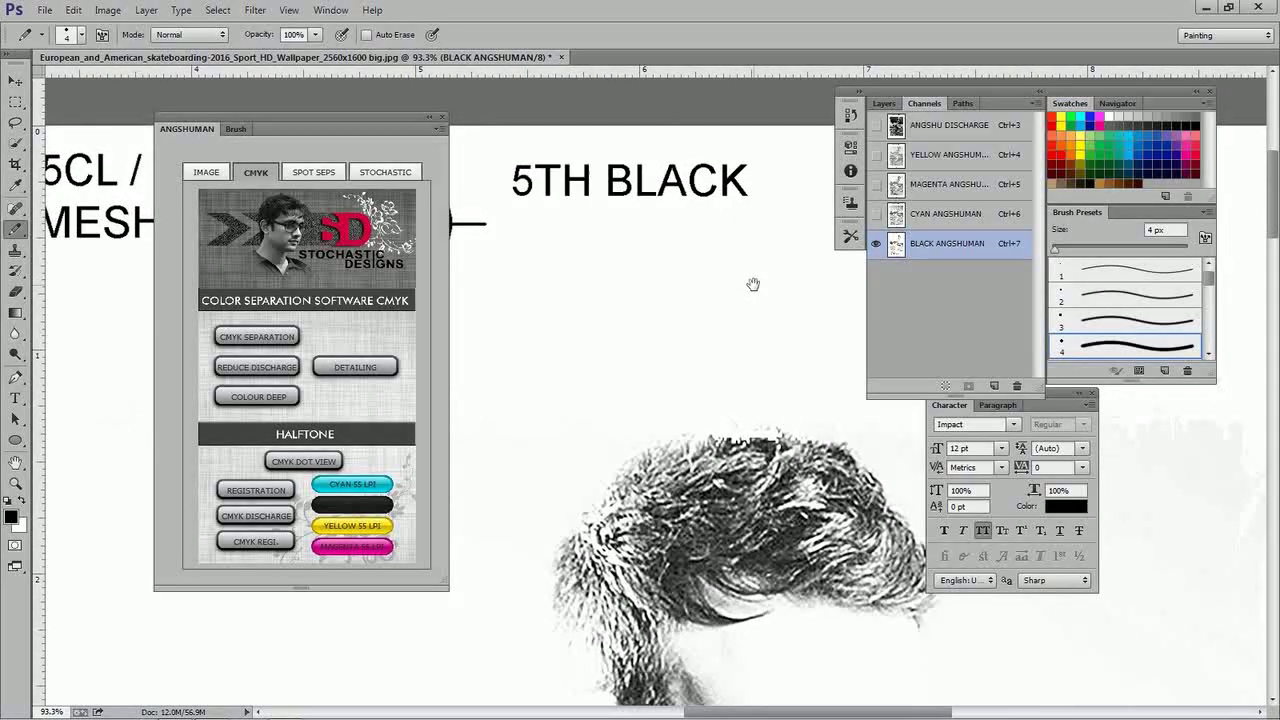
scroll(745, 280, down, 2)
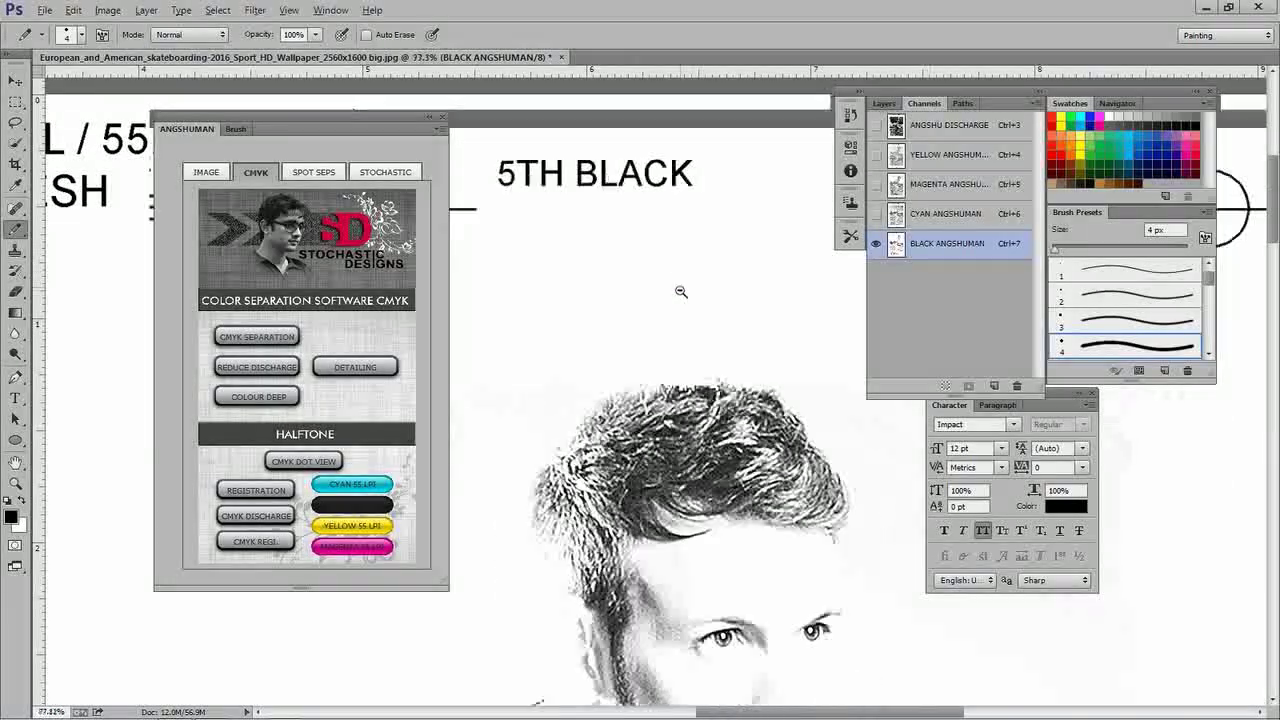
scroll(680, 289, down, 1)
scroll(689, 312, down, 1)
scroll(689, 312, down, 1)
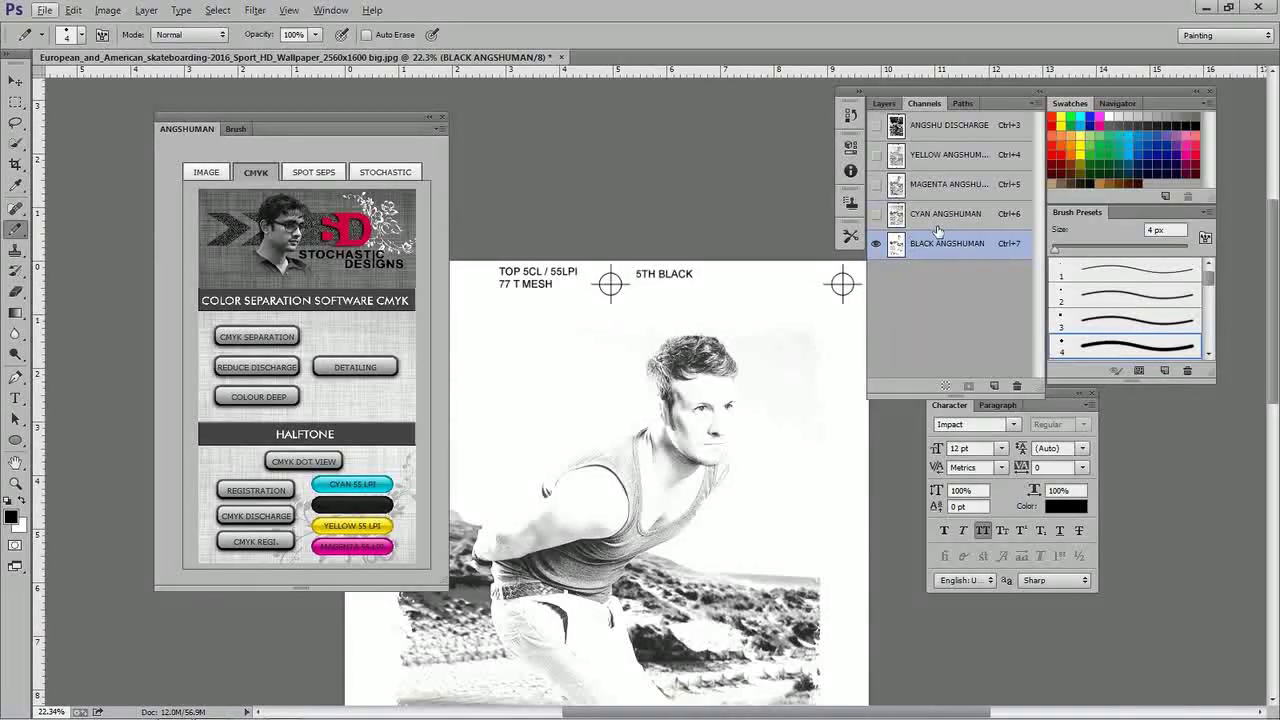
Recheck the Cyan, Magenta and ANGSHU DISCHARGE plates, then show all four ink channels together
click(940, 214)
click(935, 186)
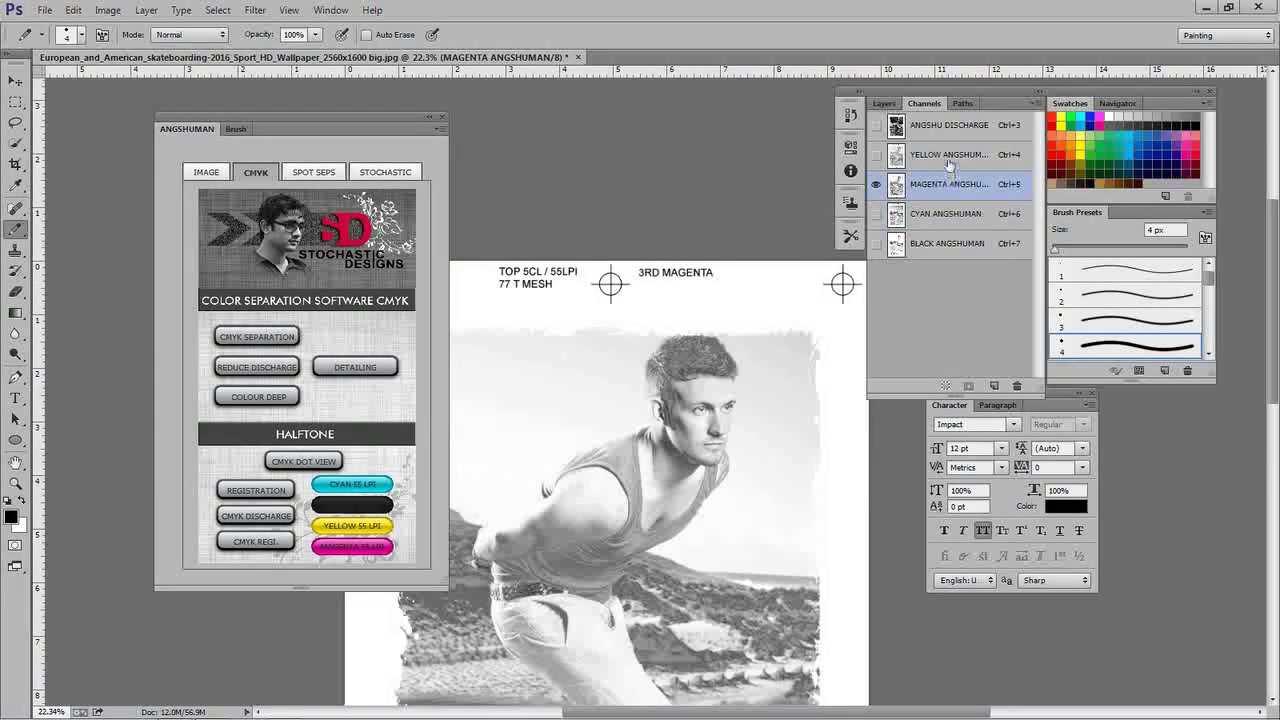
click(950, 155)
click(950, 127)
scroll(647, 296, down, 1)
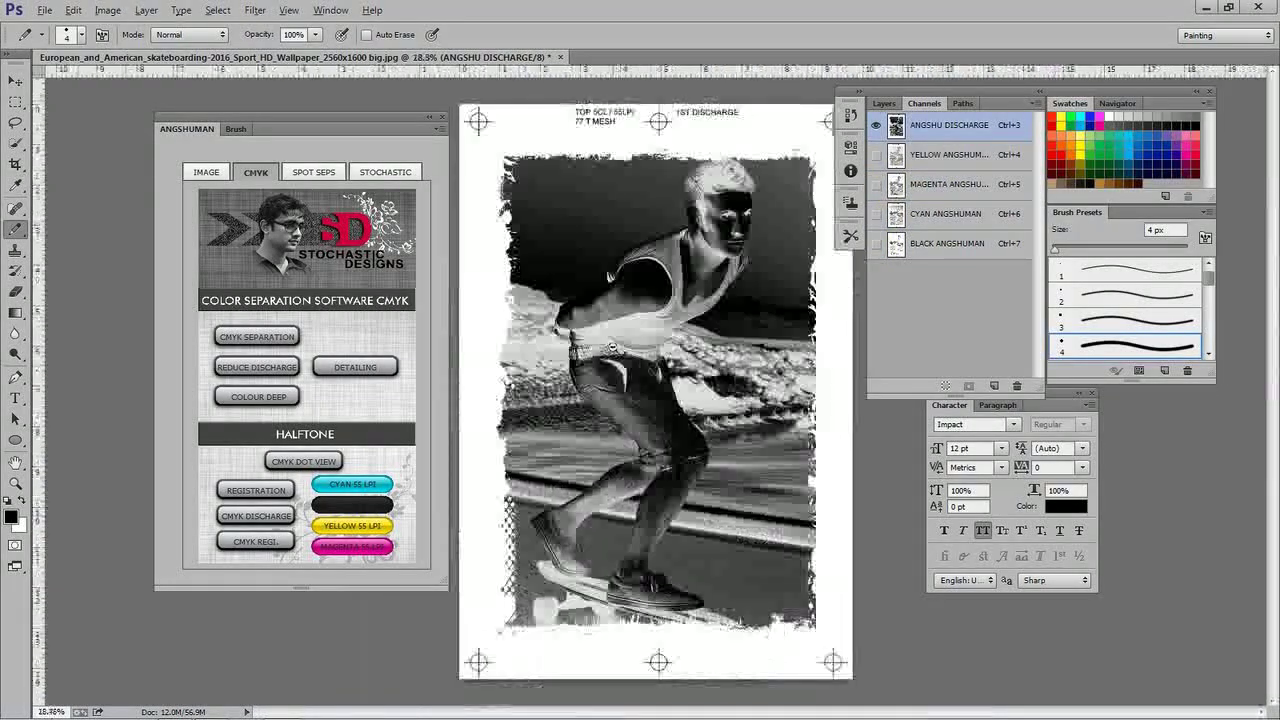
scroll(647, 296, down, 1)
drag(877, 158, 877, 246)
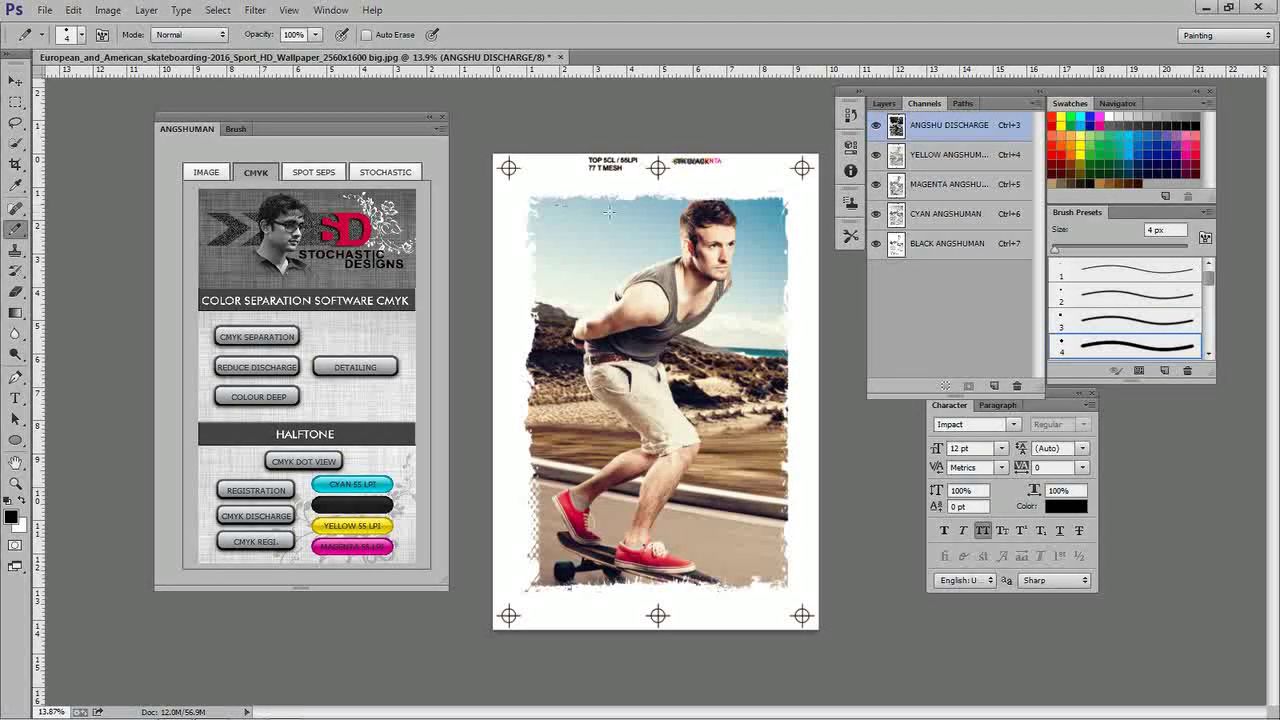
With ANGSHU DISCHARGE selected, run STOCHASTIC STEP 1 to build the CMYK file 1.tif
click(385, 173)
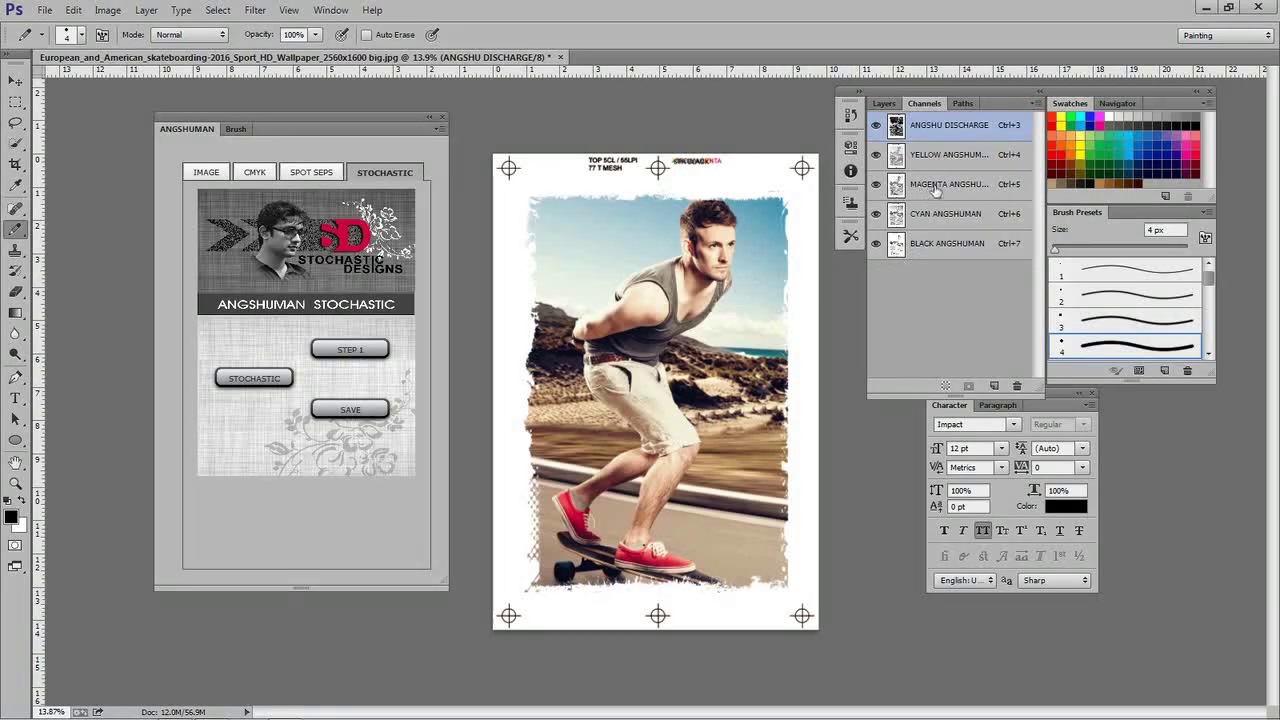
click(947, 157)
click(952, 127)
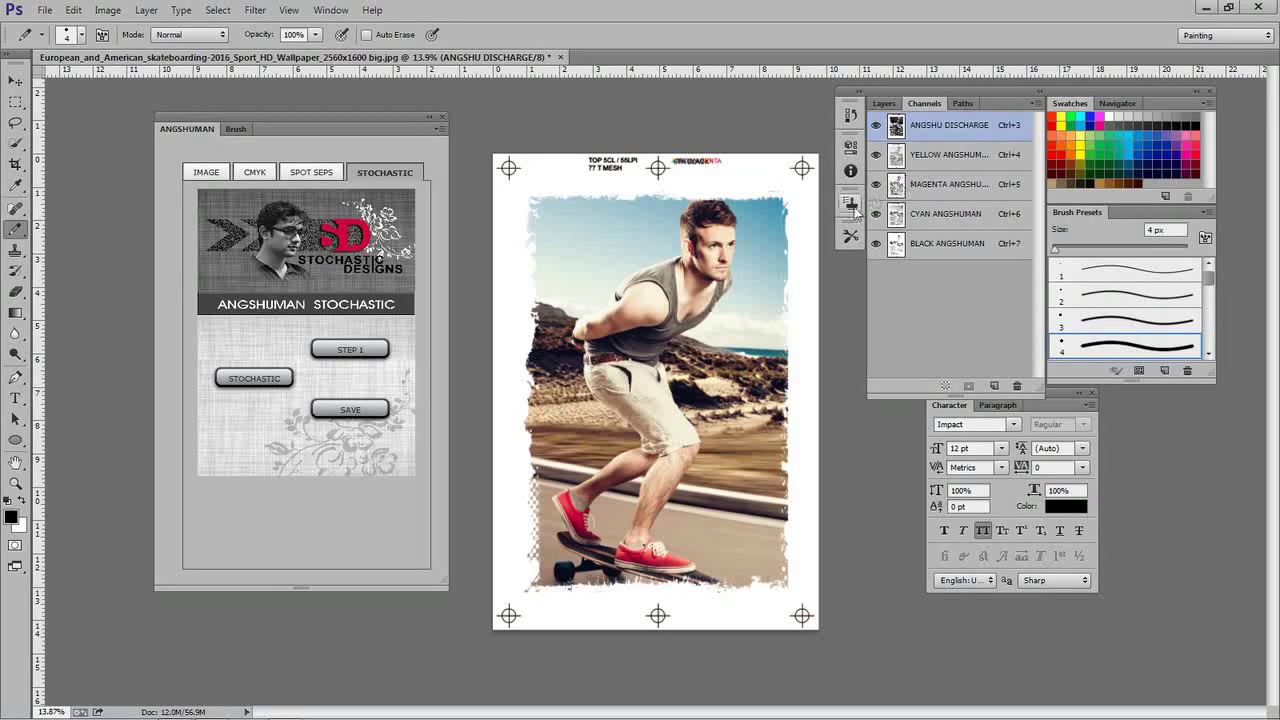
click(350, 360)
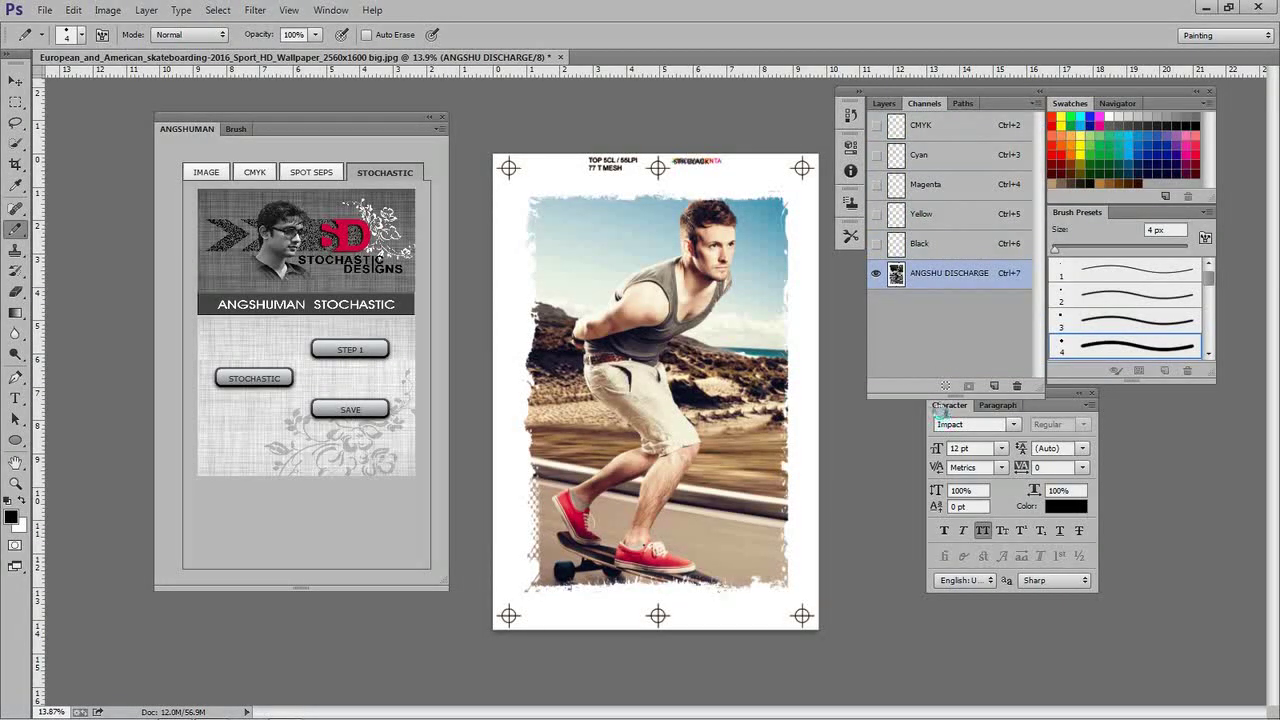
Show the Cyan plate of 1.tif alone and zoom in to inspect it
click(944, 158)
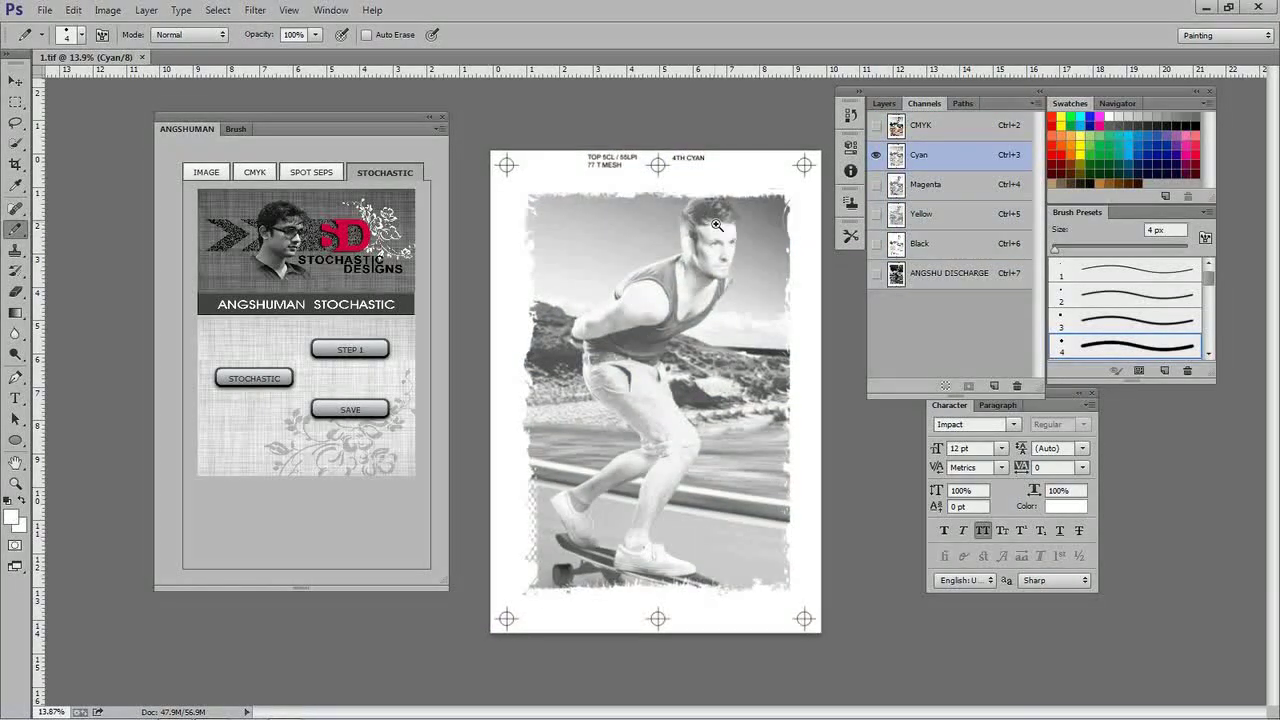
scroll(752, 239, up, 5)
scroll(756, 232, down, 2)
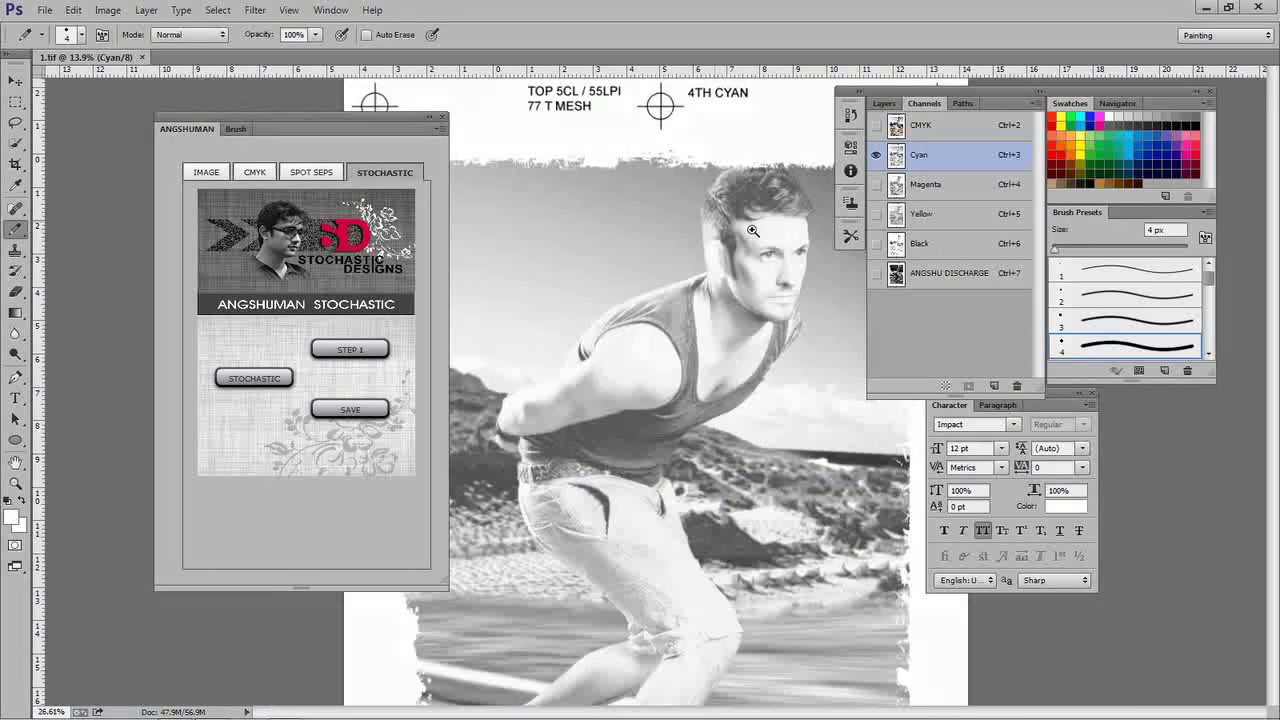
scroll(752, 231, up, 2)
scroll(663, 210, up, 2)
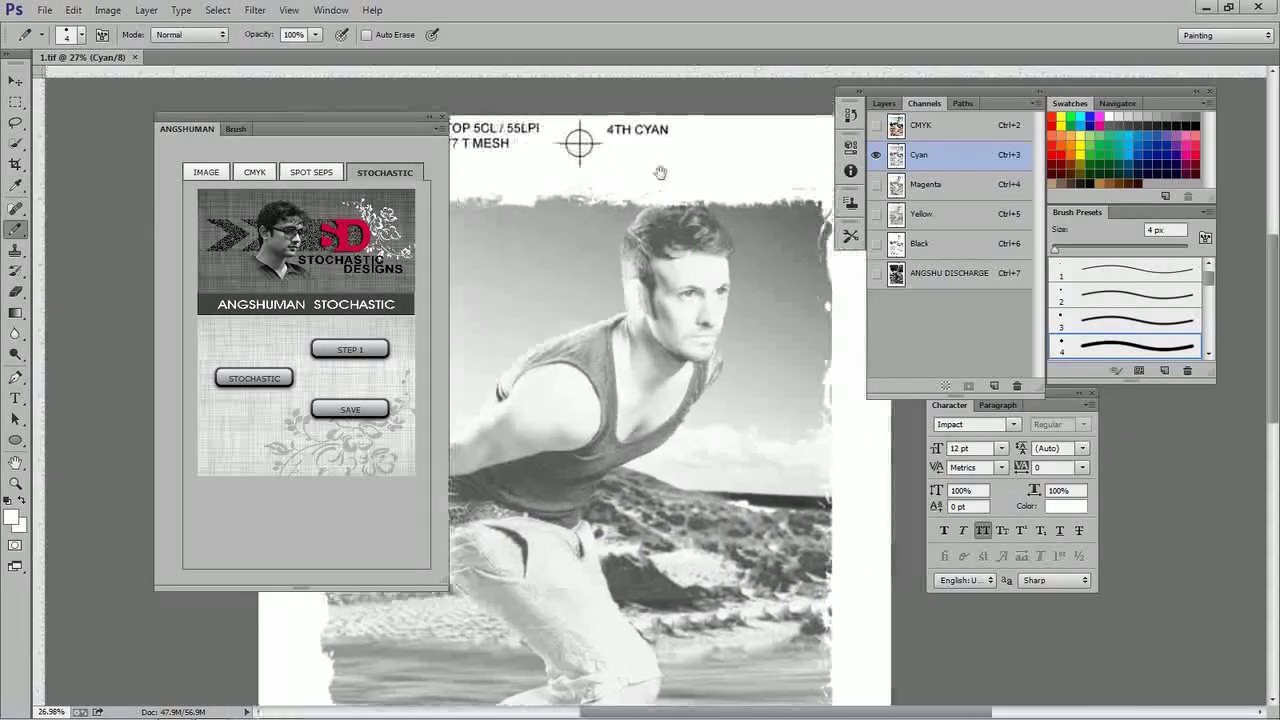
scroll(663, 210, up, 3)
scroll(660, 250, up, 2)
scroll(651, 280, up, 2)
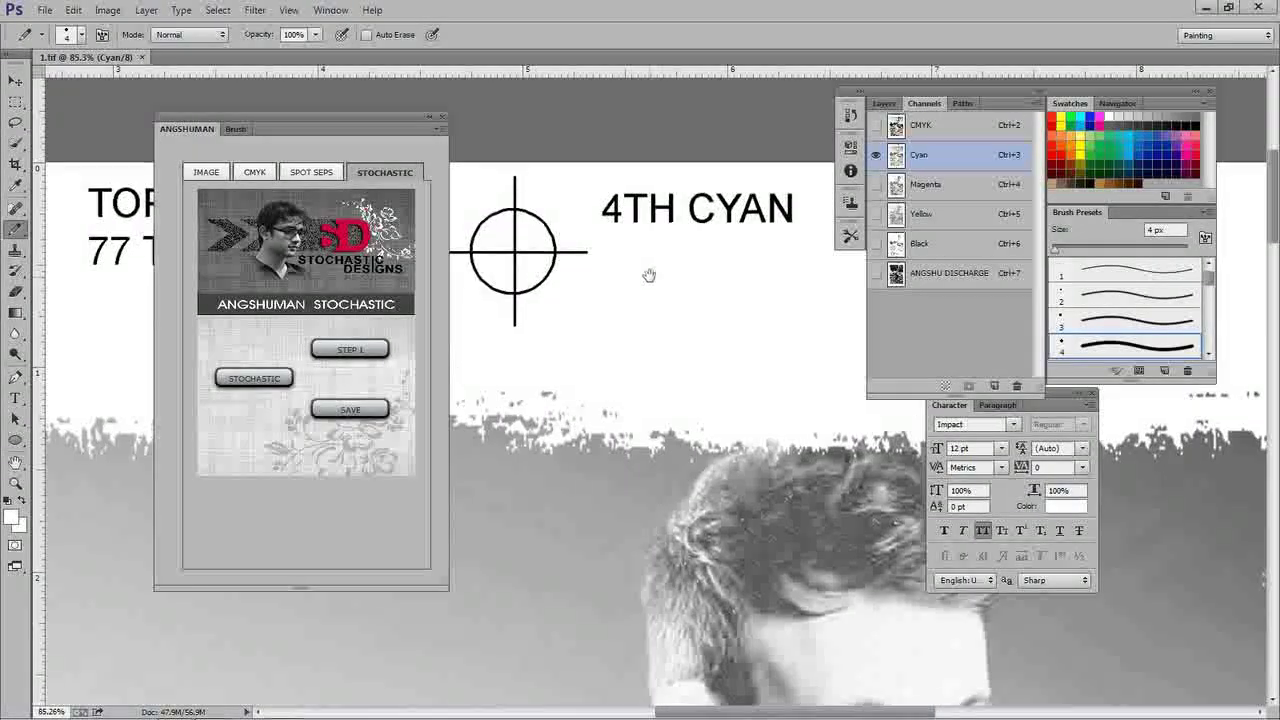
Step through the Magenta, Yellow, Black and ANGSHU DISCHARGE plates with a wider image area
click(928, 186)
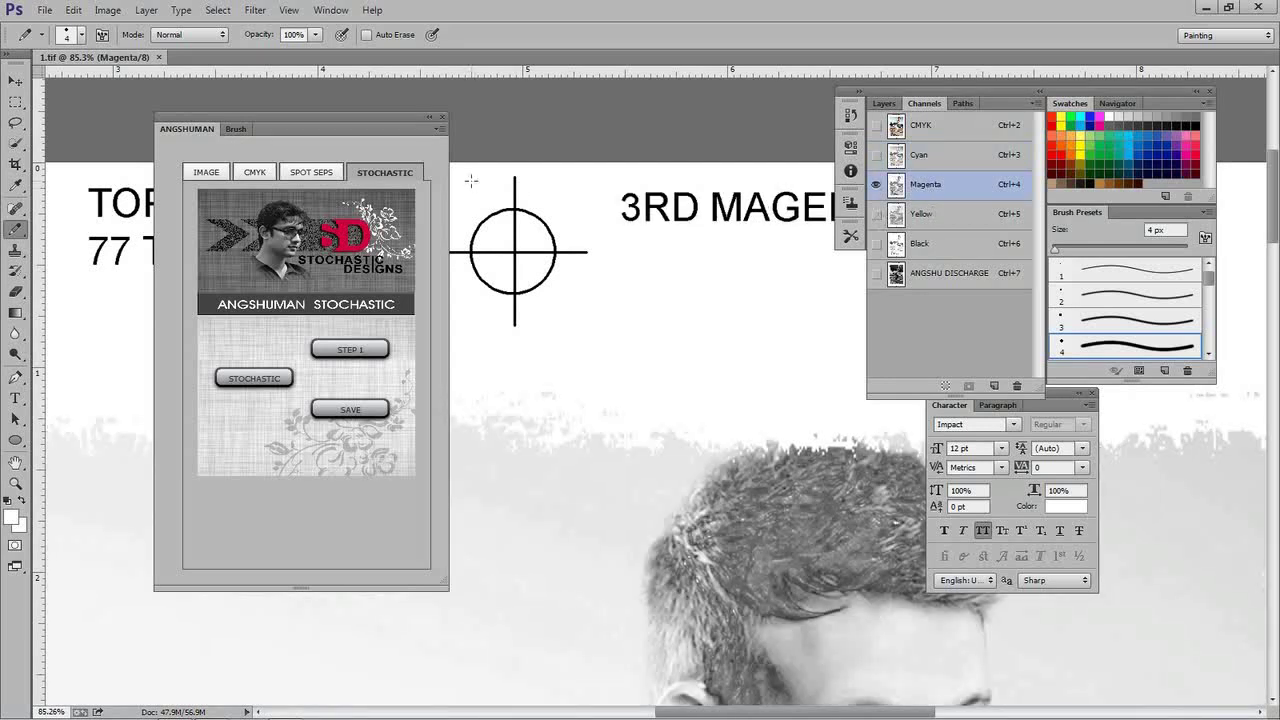
drag(381, 127, 227, 127)
click(946, 214)
click(946, 250)
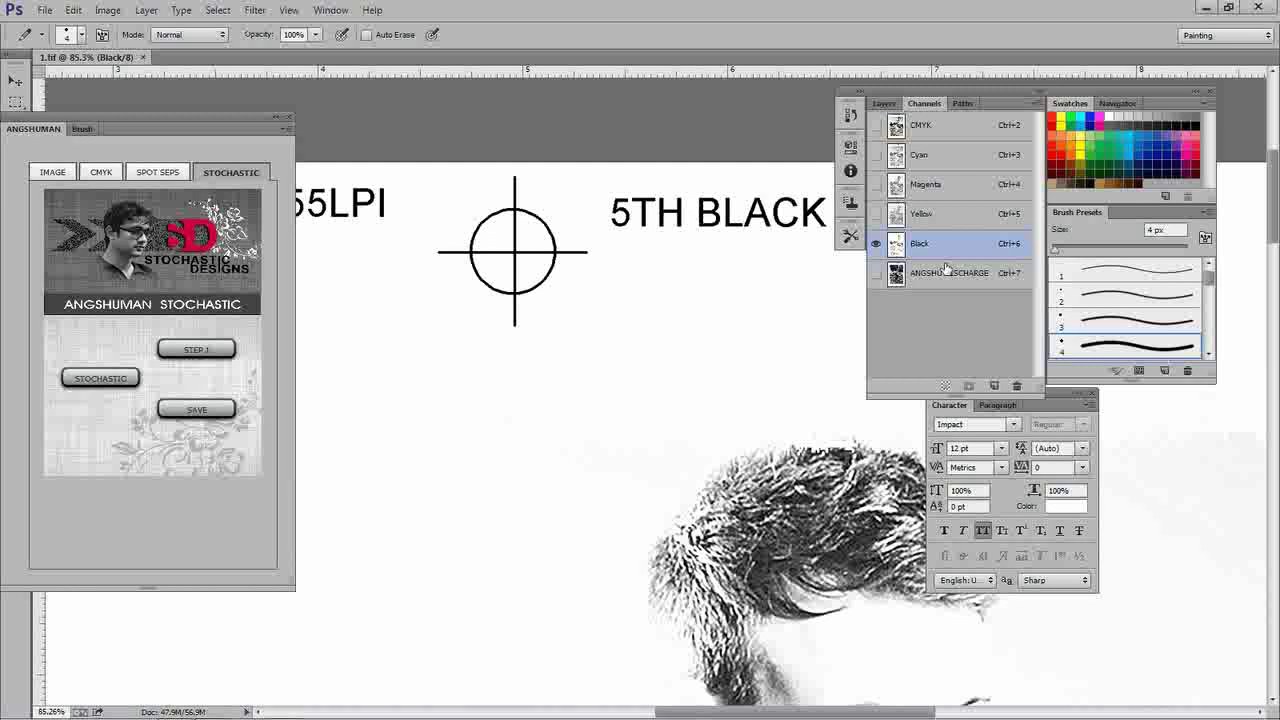
click(946, 274)
scroll(617, 289, down, 2)
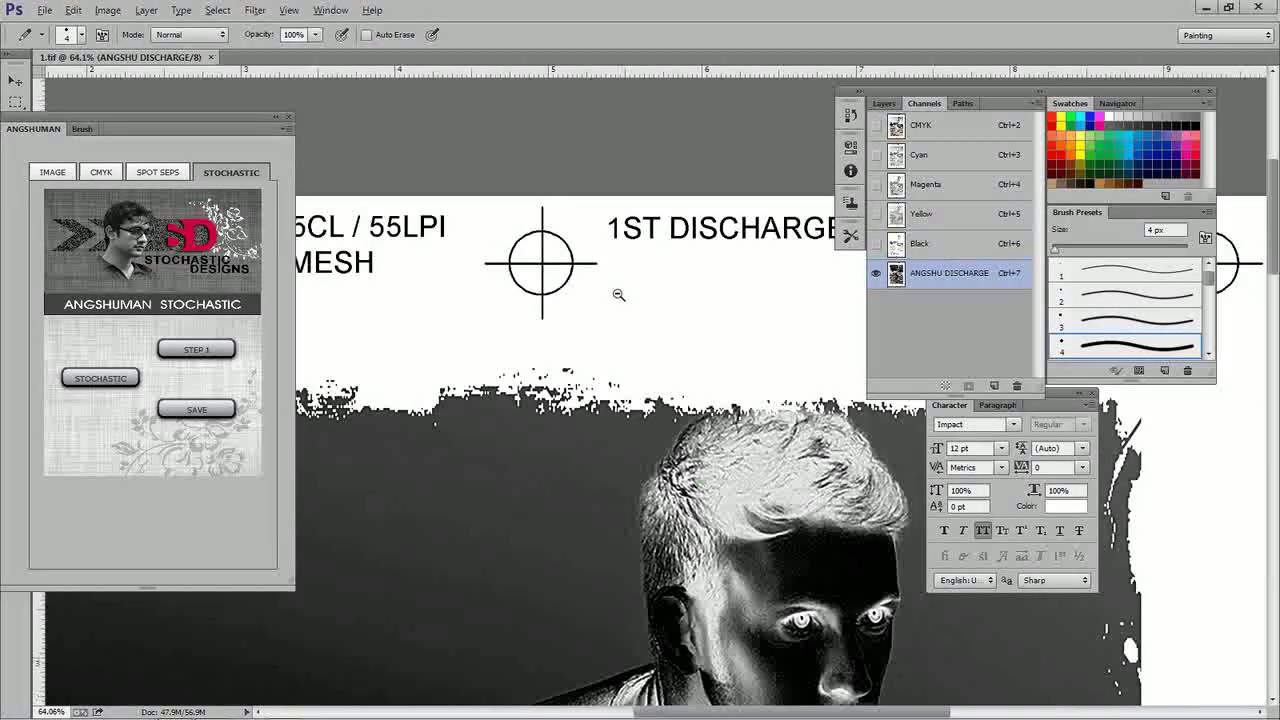
scroll(612, 292, down, 3)
scroll(610, 294, down, 2)
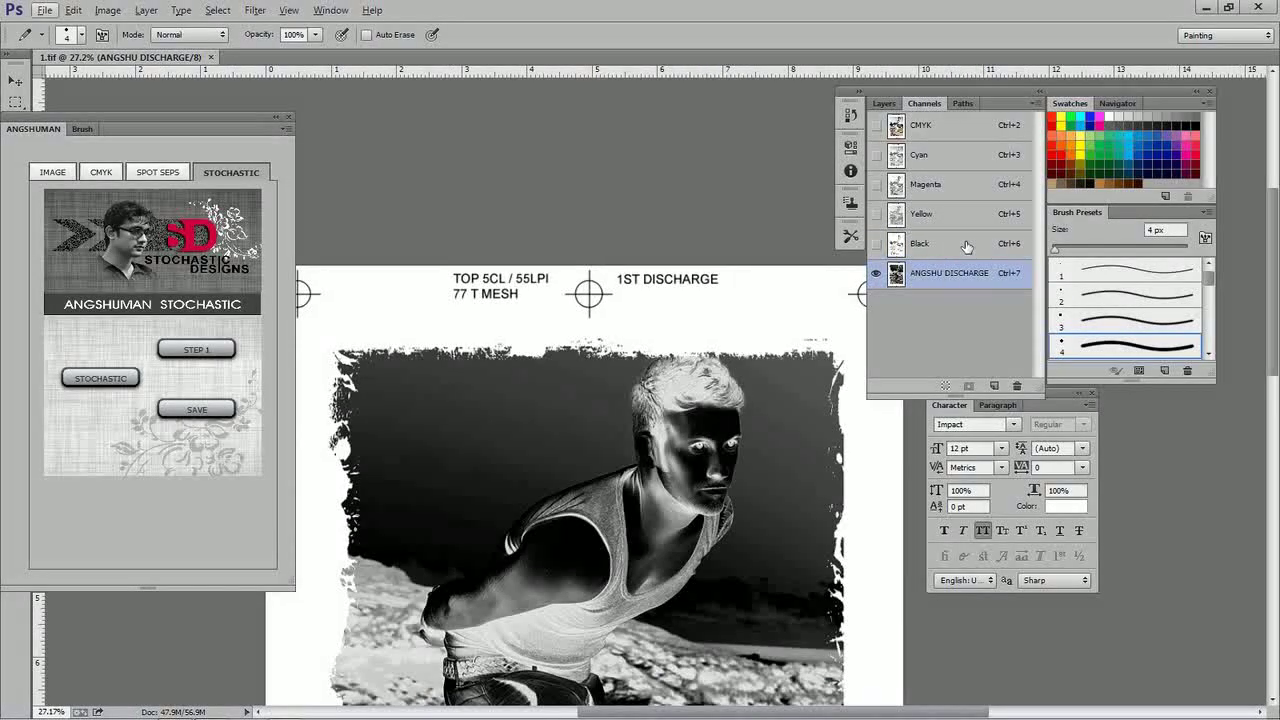
Return to the Black plate and zoom in and out to inspect it
click(965, 245)
scroll(752, 430, up, 4)
scroll(847, 494, up, 2)
scroll(820, 487, down, 3)
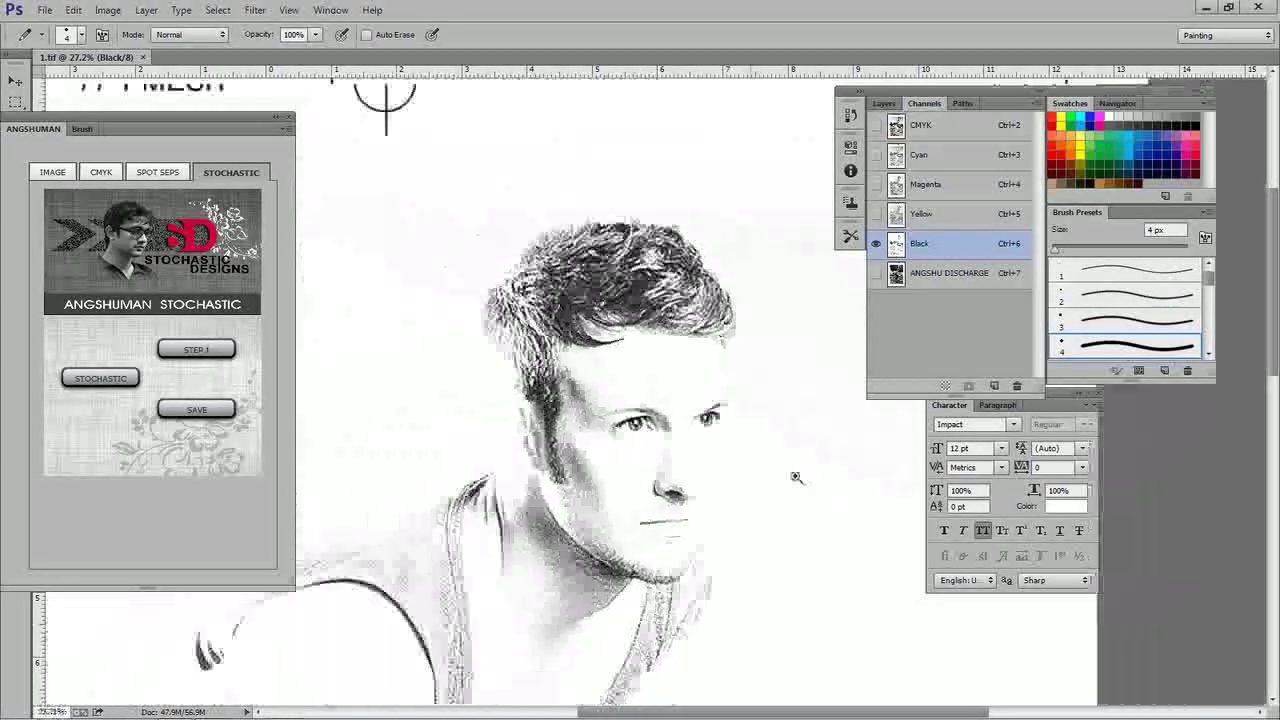
scroll(790, 470, down, 1)
scroll(750, 420, up, 1)
scroll(735, 397, up, 1)
Review the Yellow, Magenta and Cyan plates again, then return to the CMYK composite
click(928, 216)
click(937, 186)
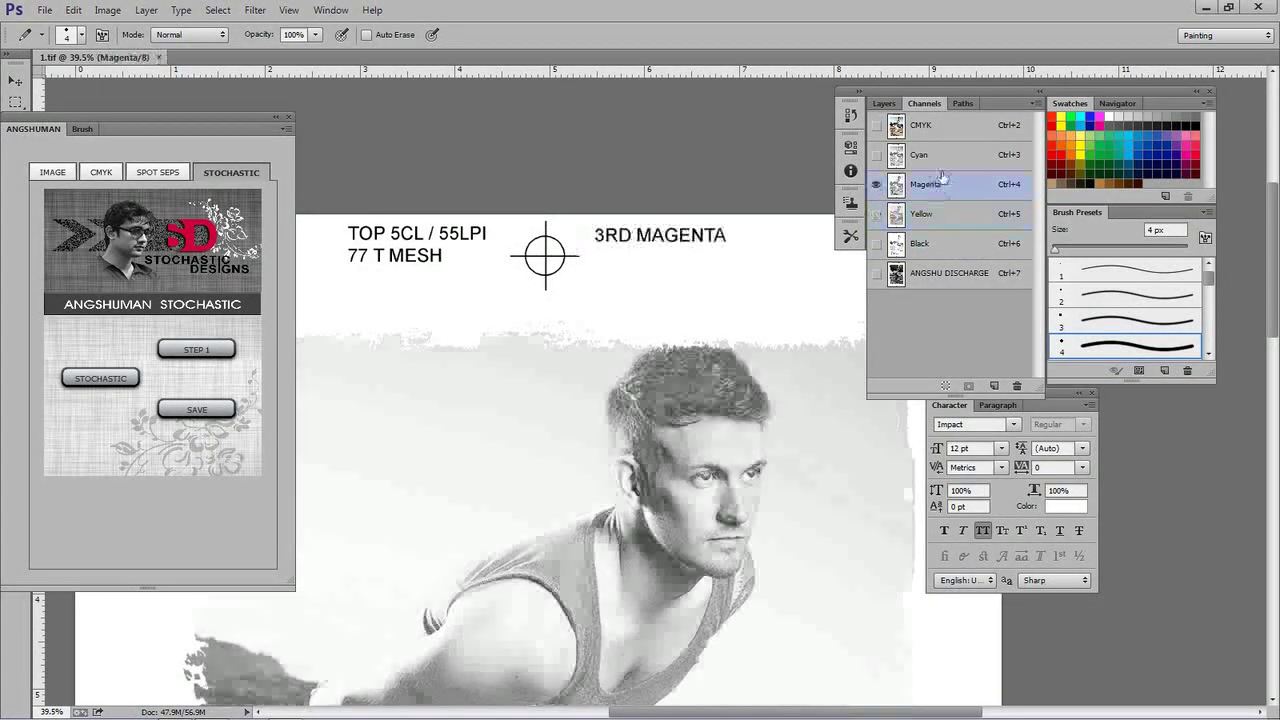
click(942, 166)
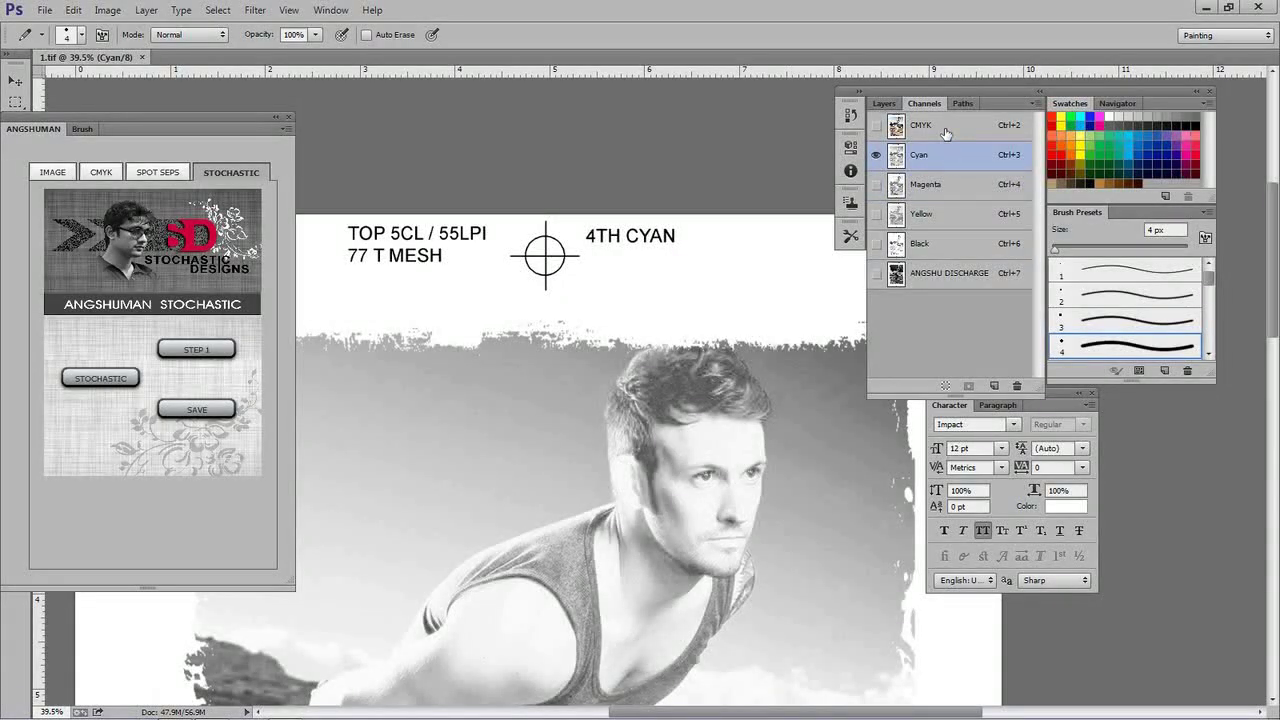
click(945, 130)
scroll(750, 487, down, 2)
scroll(750, 487, up, 2)
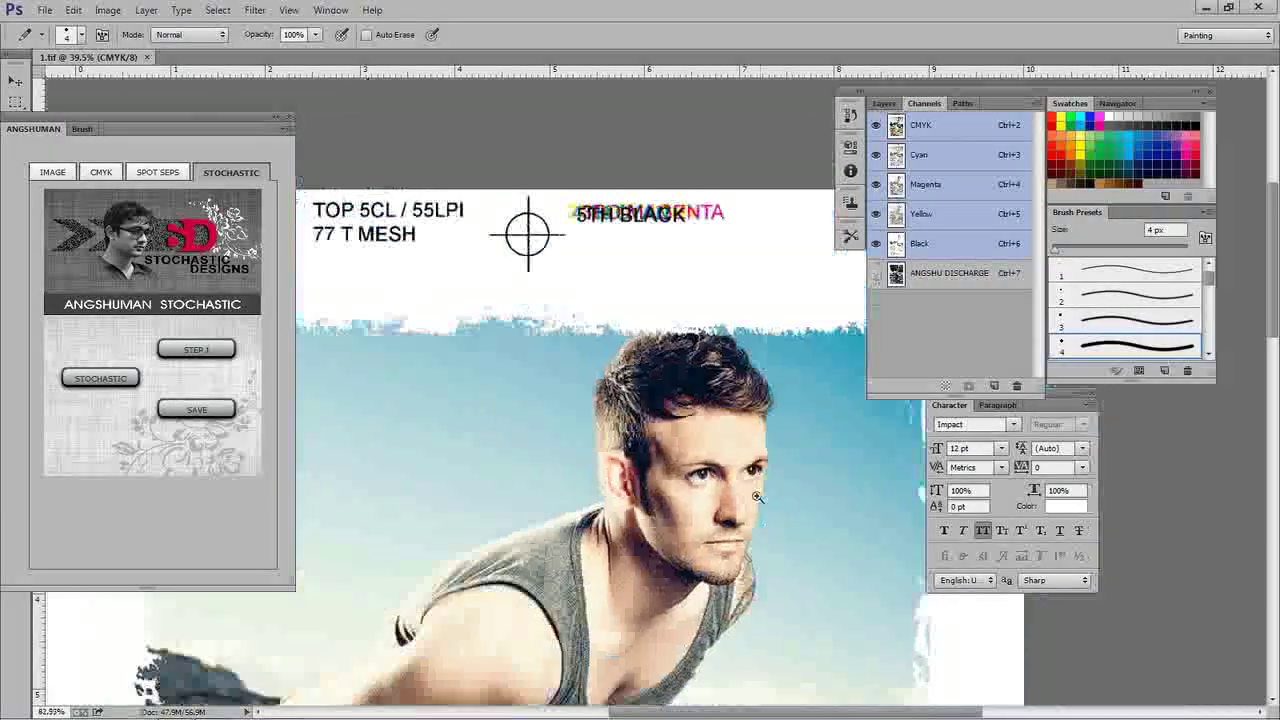
Zoom out to the full figure and finish on the Black plate alone
key(ctrl+minus)
key(ctrl+minus)
scroll(697, 435, down, 5)
scroll(697, 435, down, 2)
key(ctrl+6)
scroll(734, 263, up, 1)
scroll(700, 318, up, 3)
scroll(700, 318, up, 3)
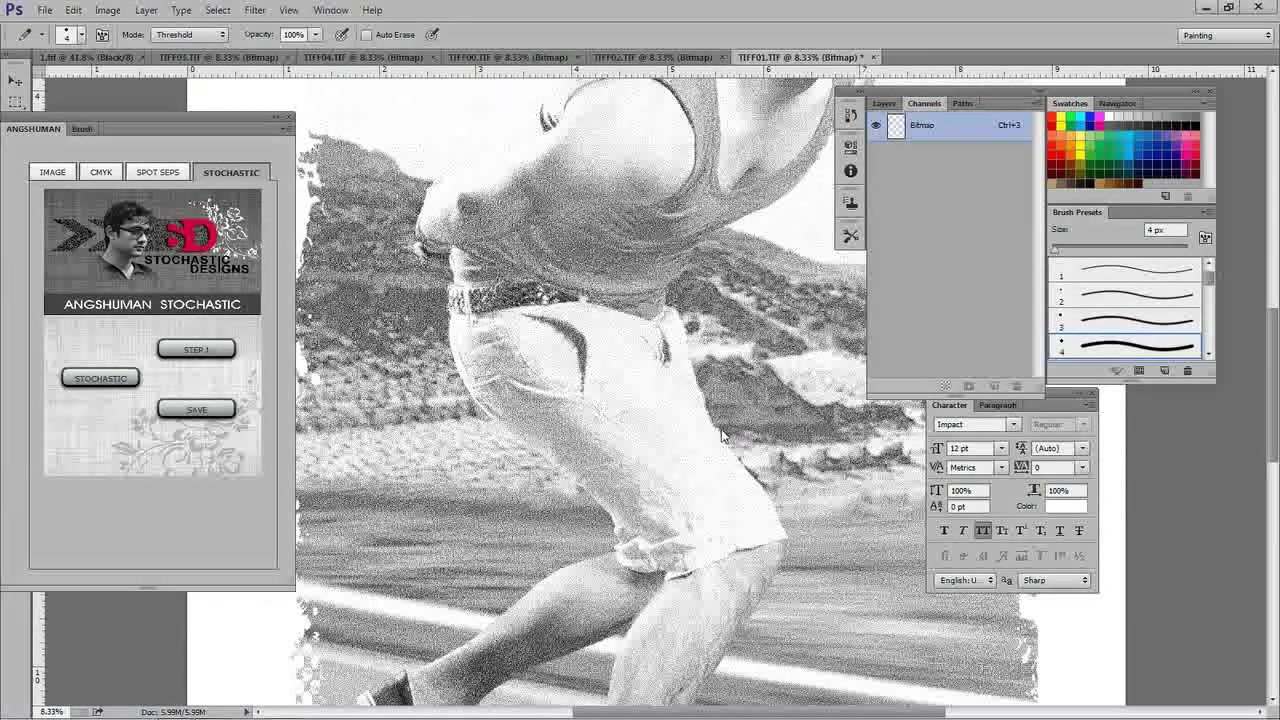
key(Return)
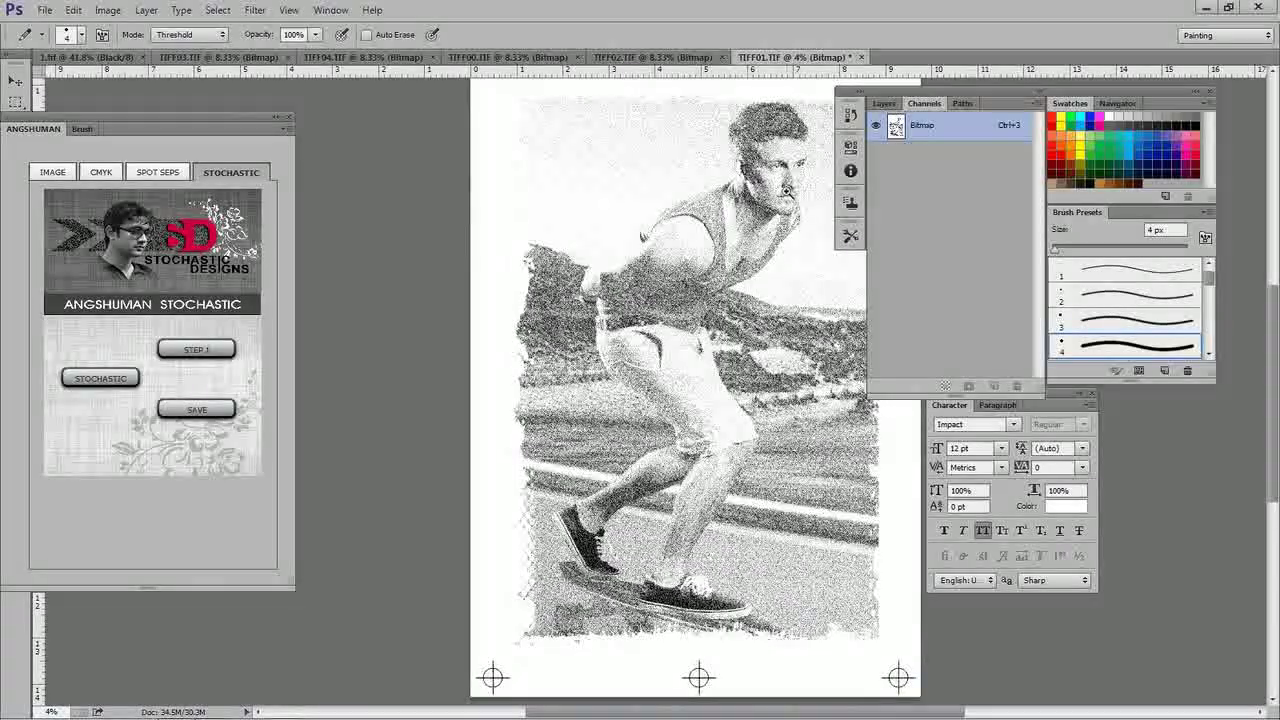
scroll(802, 172, up, 2)
scroll(802, 172, up, 2)
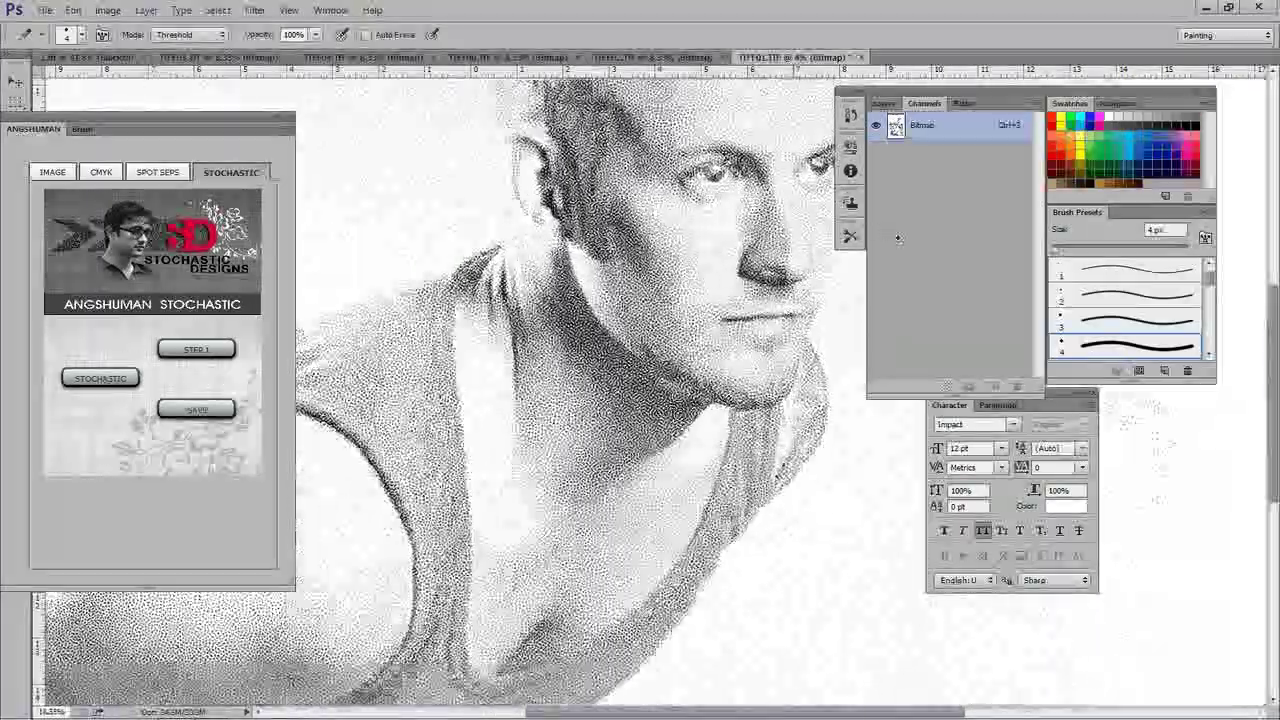
scroll(760, 195, up, 2)
scroll(713, 218, up, 2)
scroll(745, 224, up, 2)
scroll(778, 230, up, 2)
scroll(810, 237, up, 2)
scroll(843, 243, up, 2)
scroll(843, 243, down, 3)
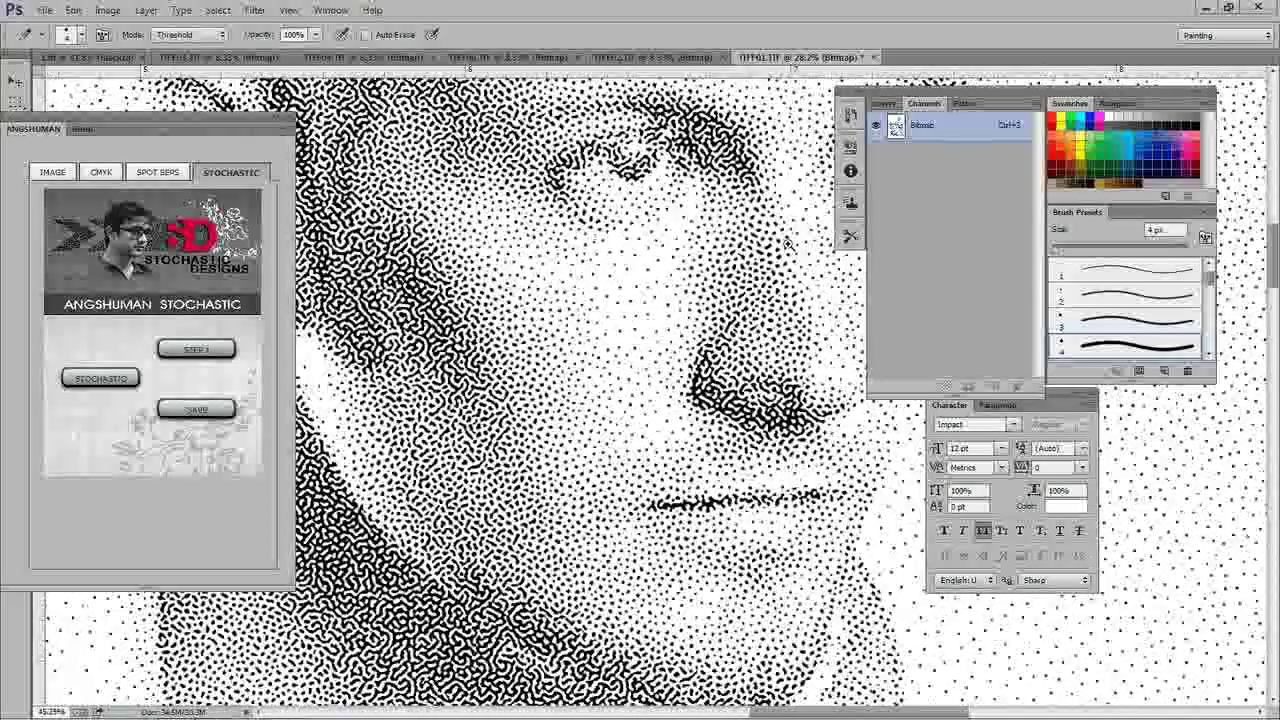
scroll(750, 380, down, 1)
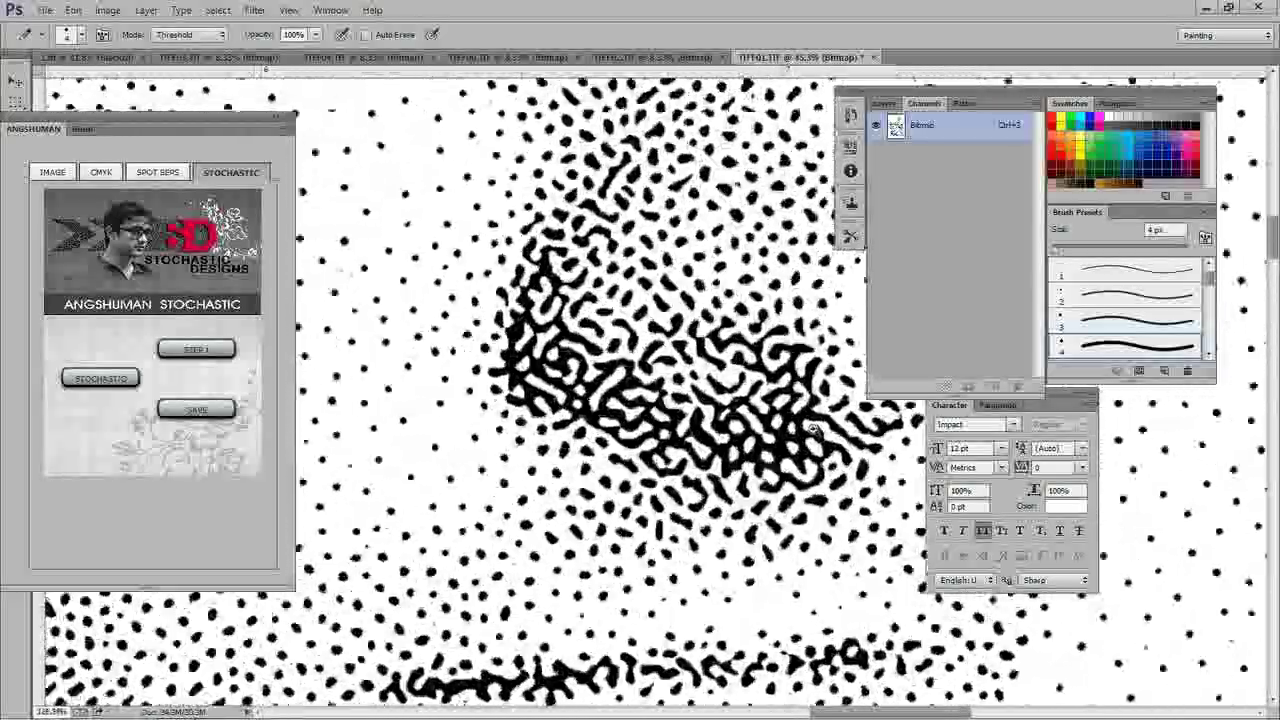
scroll(843, 433, up, 1)
scroll(848, 434, up, 1)
scroll(852, 434, up, 1)
scroll(856, 435, up, 1)
scroll(857, 435, down, 4)
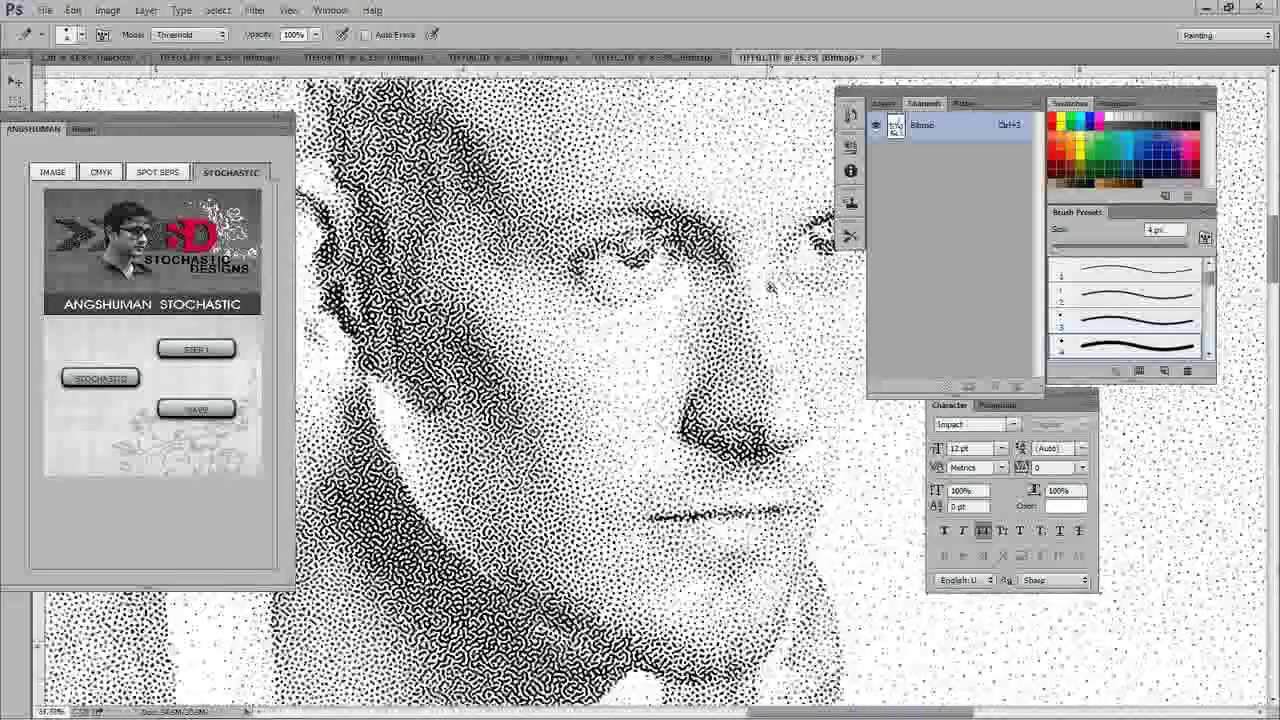
scroll(886, 324, up, 1)
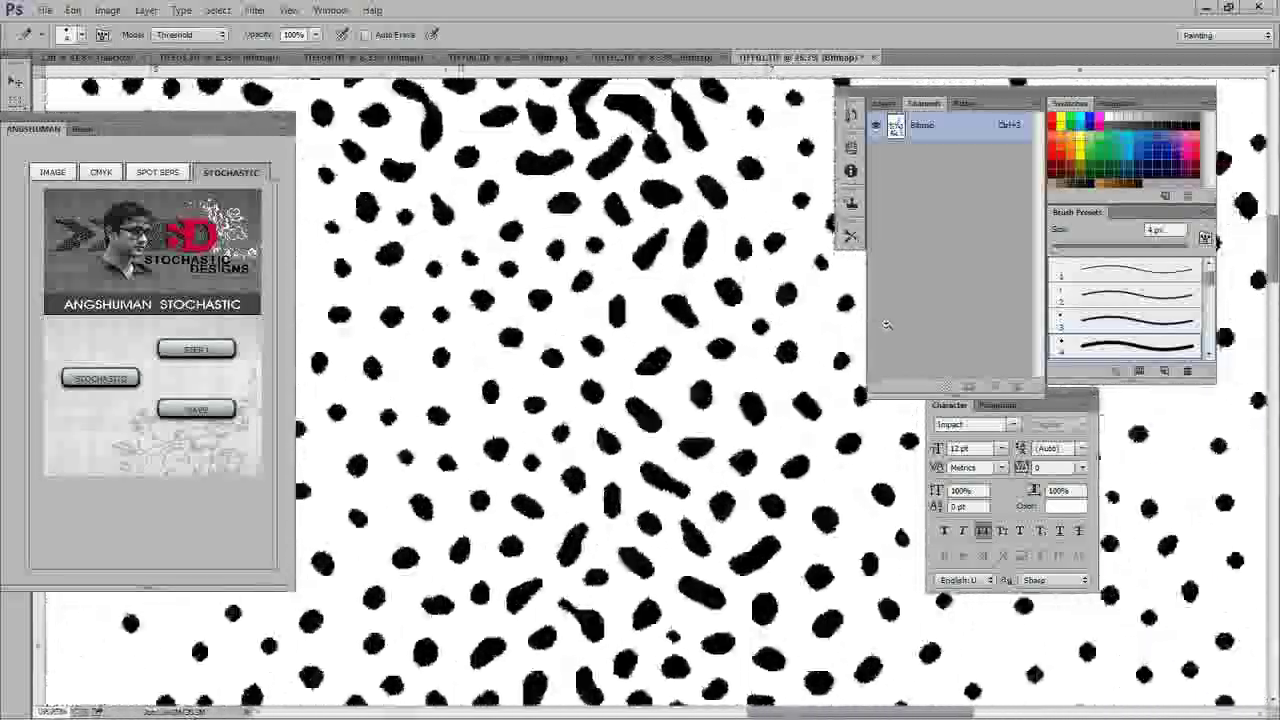
scroll(775, 325, down, 2)
scroll(727, 181, up, 3)
scroll(727, 181, up, 2)
scroll(760, 242, down, 4)
scroll(760, 242, down, 3)
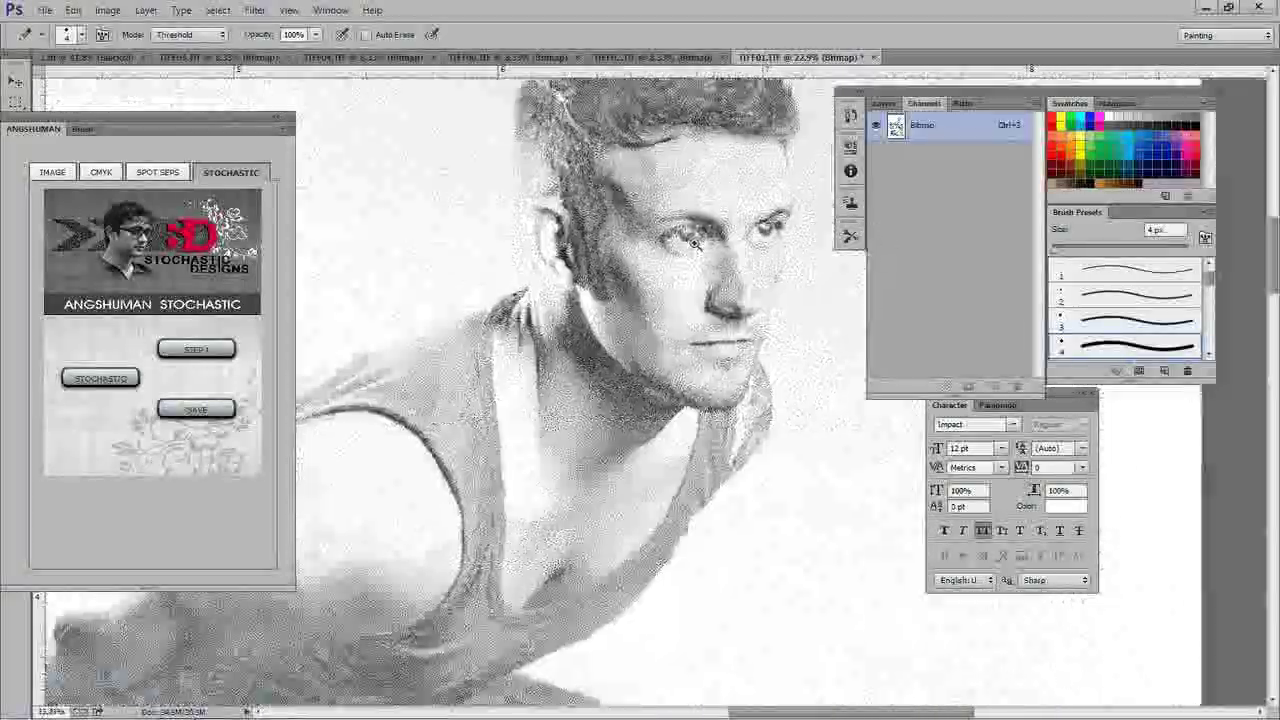
scroll(530, 218, up, 1)
scroll(568, 232, up, 4)
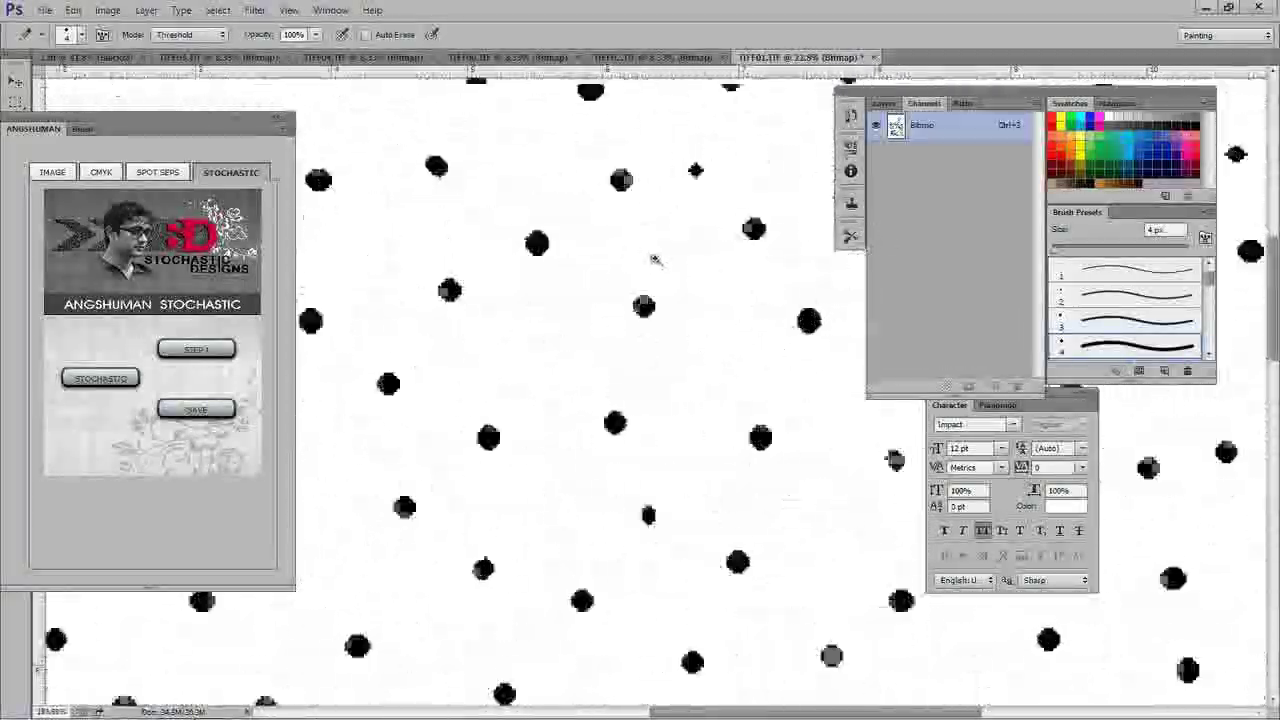
scroll(705, 273, up, 2)
scroll(659, 274, down, 4)
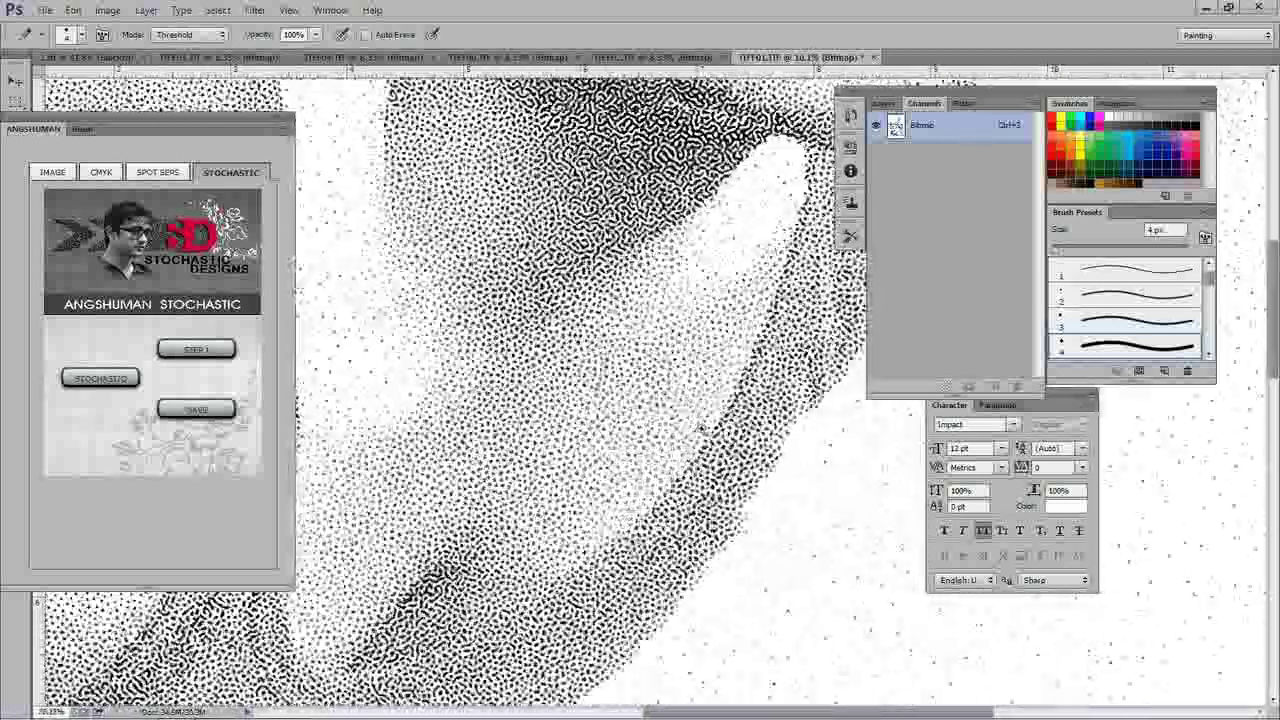
scroll(741, 431, up, 2)
scroll(833, 443, down, 1)
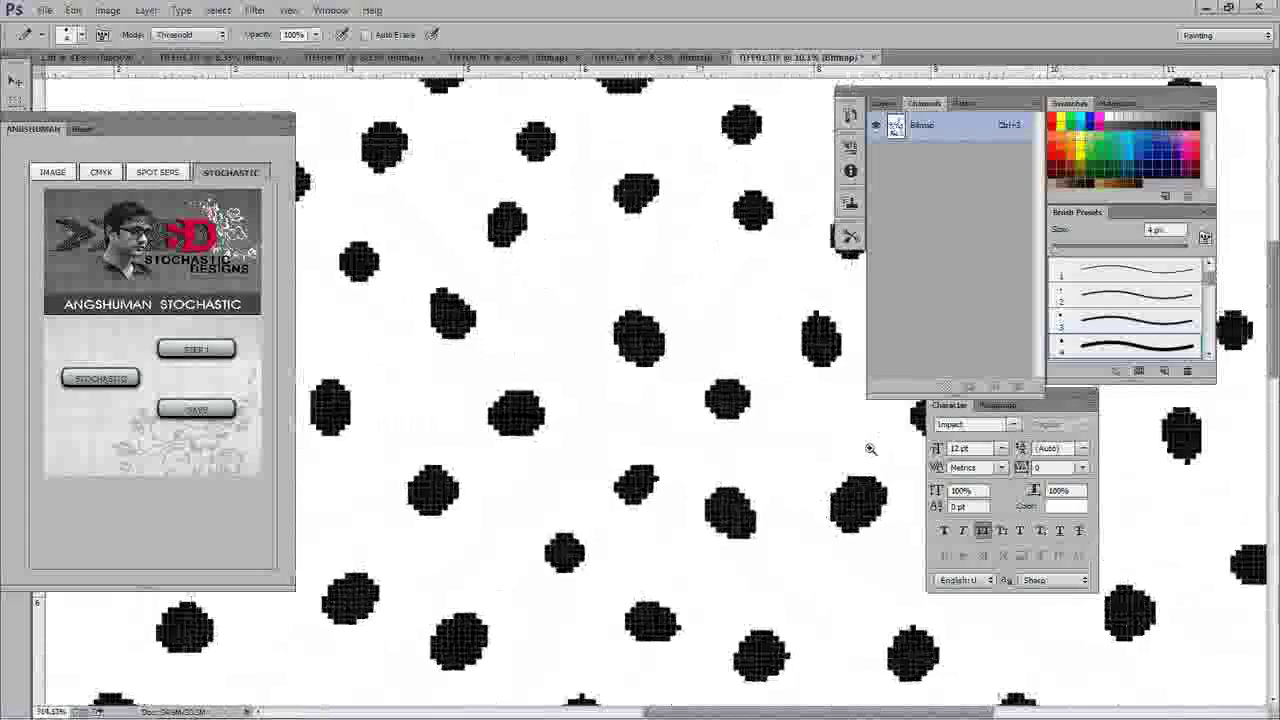
scroll(871, 449, down, 3)
scroll(594, 412, down, 2)
scroll(867, 598, up, 5)
scroll(867, 598, up, 3)
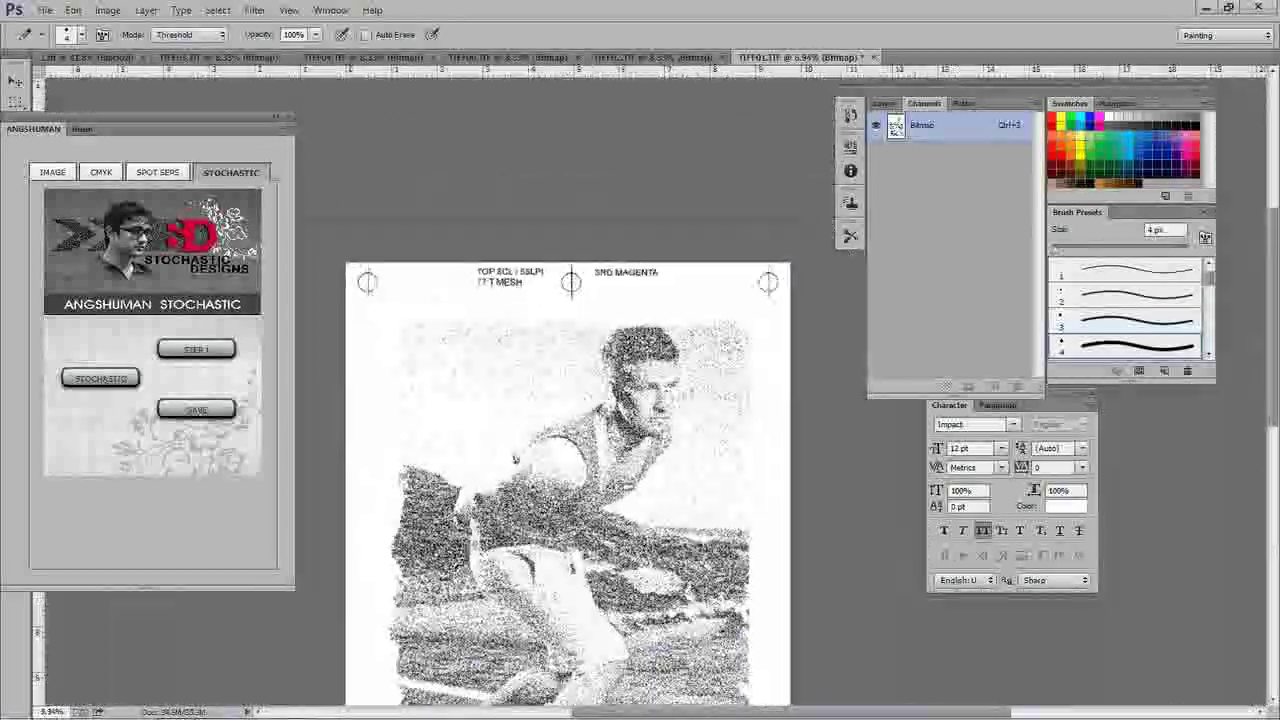
scroll(478, 562, up, 3)
scroll(594, 580, up, 3)
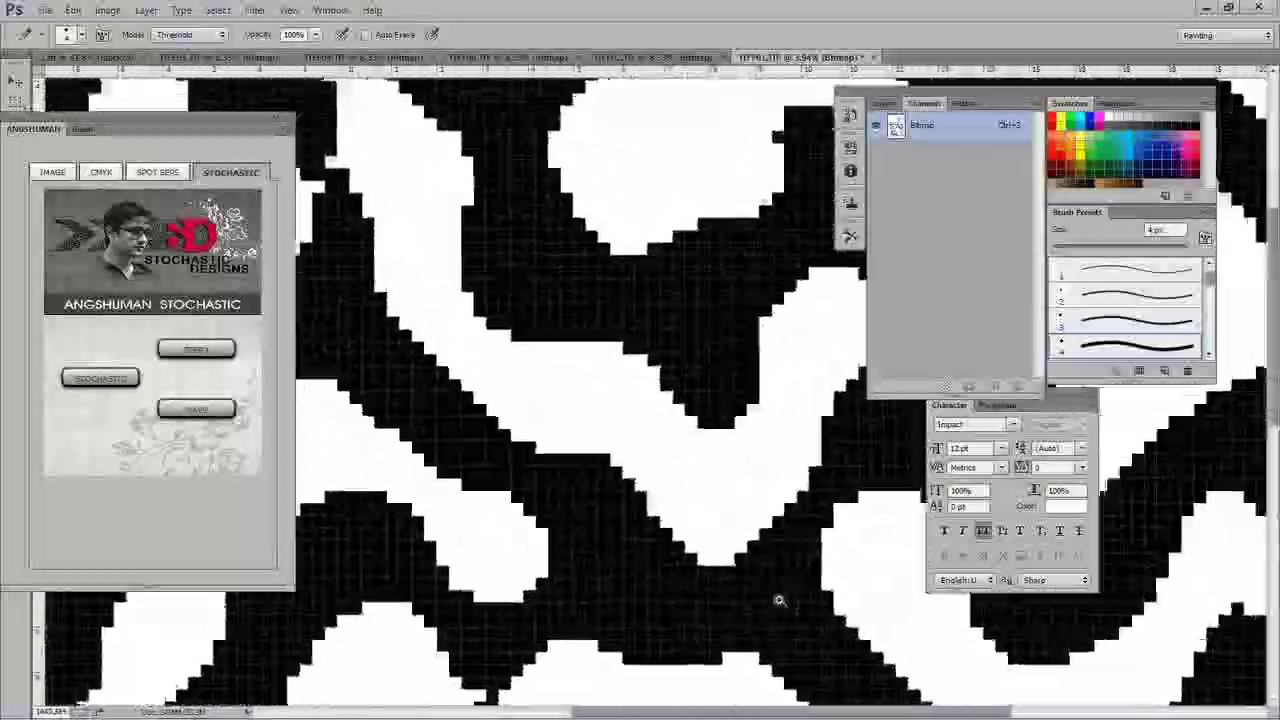
scroll(790, 600, up, 2)
scroll(808, 600, down, 5)
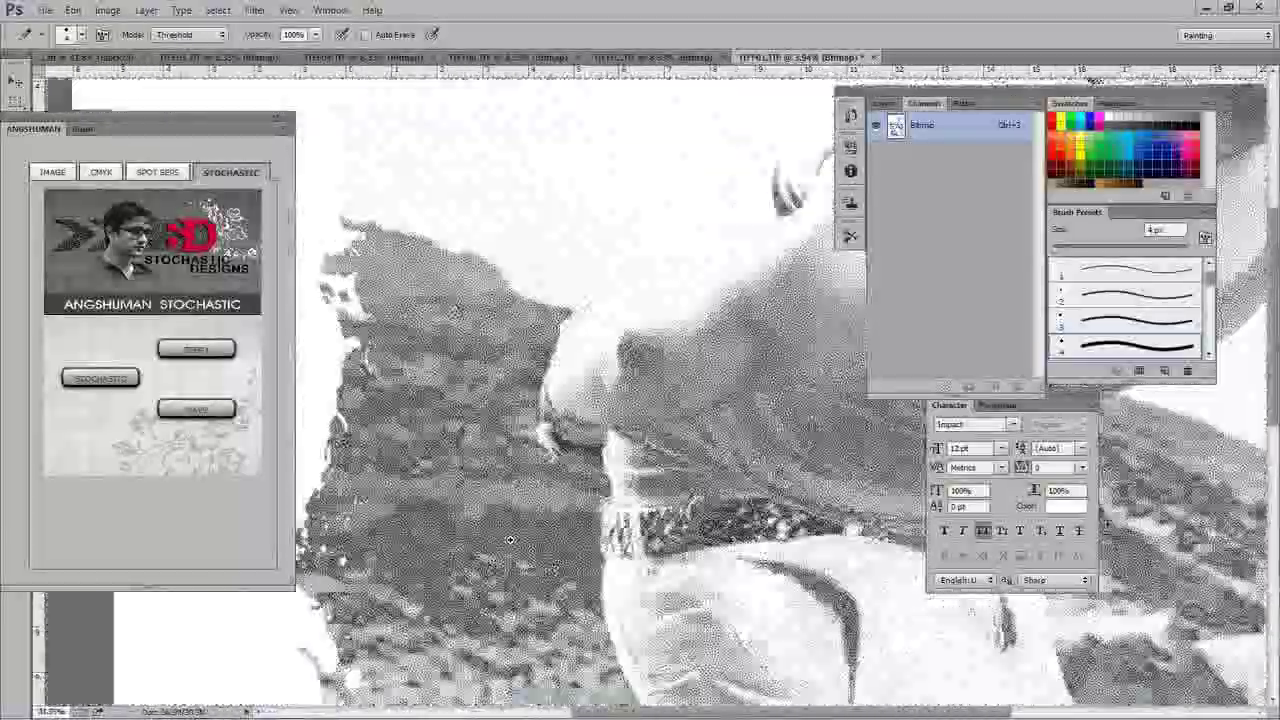
scroll(510, 540, down, 5)
scroll(721, 413, down, 1)
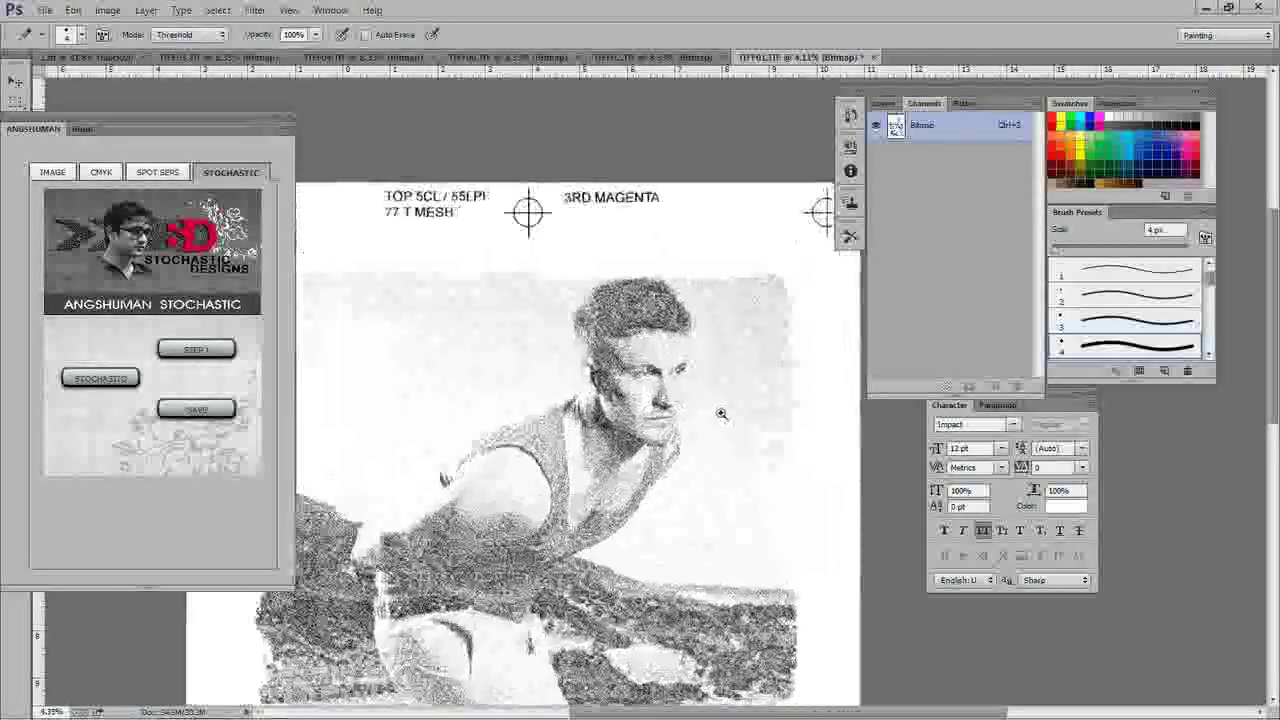
scroll(666, 418, up, 2)
scroll(680, 415, up, 1)
scroll(690, 412, up, 1)
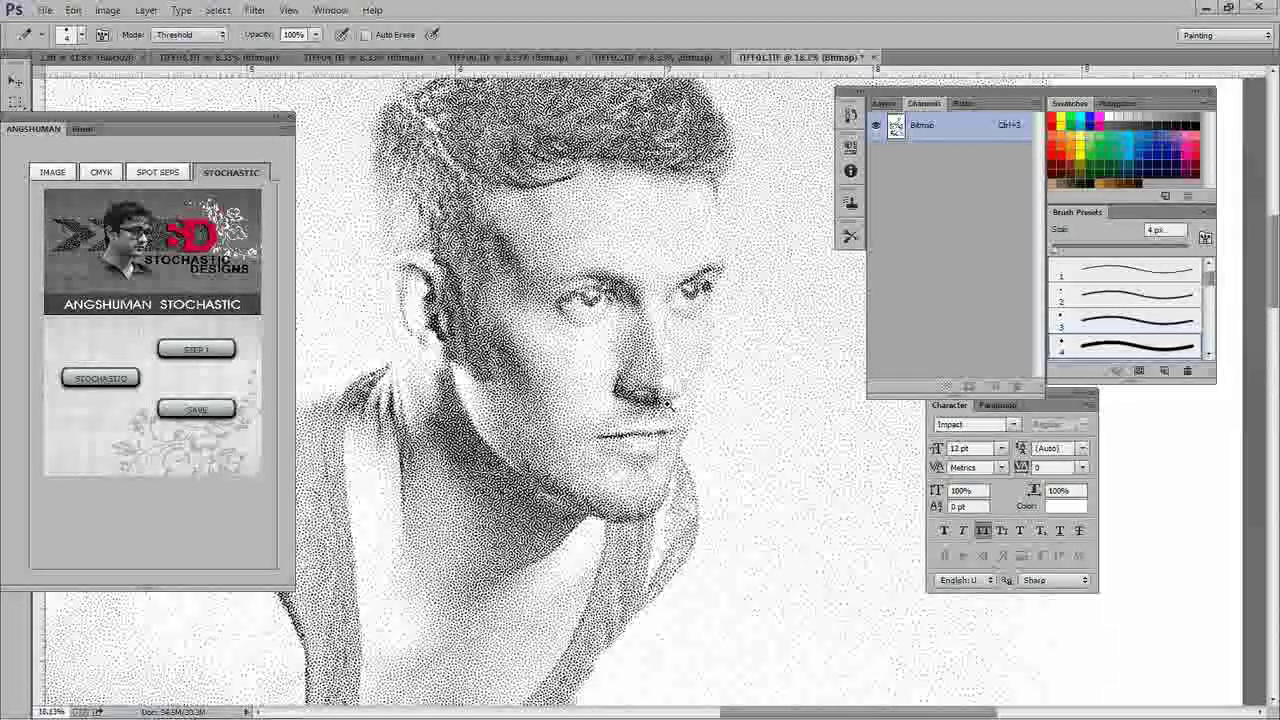
scroll(697, 410, up, 1)
scroll(680, 400, up, 1)
scroll(620, 385, up, 1)
scroll(550, 365, up, 1)
scroll(475, 347, up, 1)
scroll(500, 345, up, 1)
scroll(523, 343, up, 1)
scroll(530, 350, up, 1)
scroll(534, 353, up, 1)
scroll(534, 353, down, 5)
scroll(520, 330, up, 1)
scroll(500, 310, up, 1)
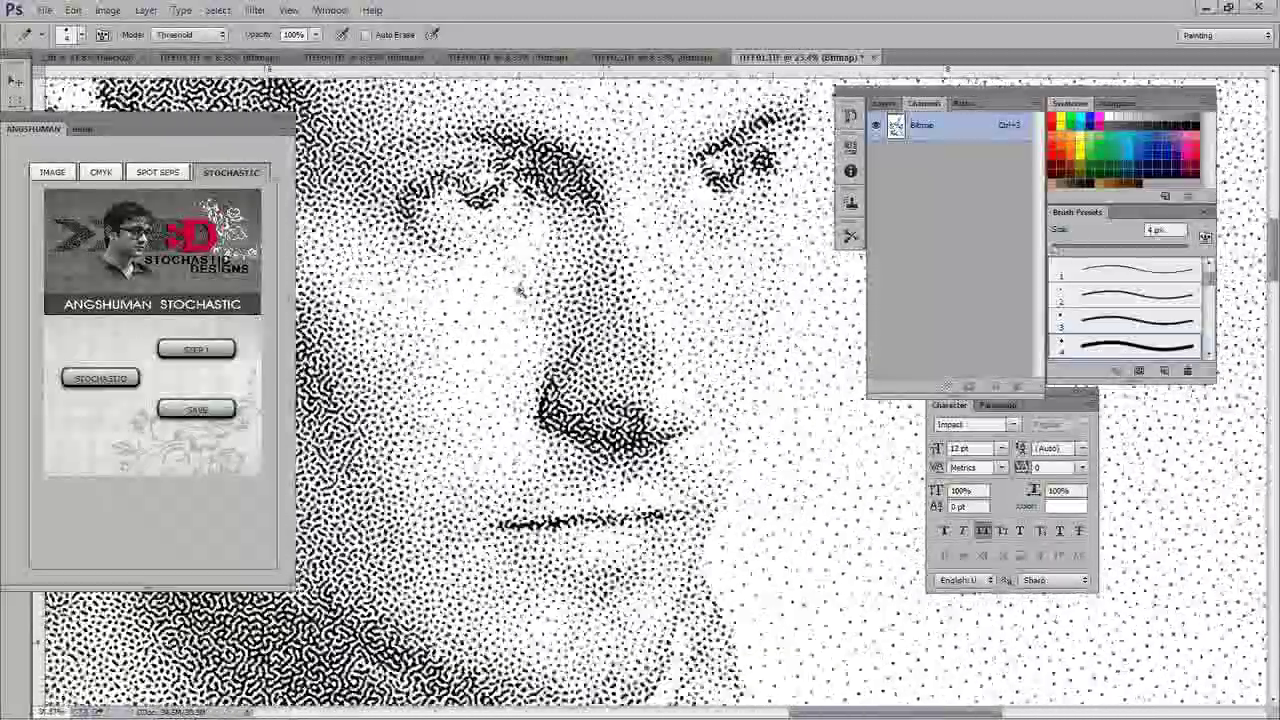
scroll(483, 285, down, 2)
scroll(500, 275, down, 2)
scroll(597, 251, down, 1)
scroll(640, 258, up, 3)
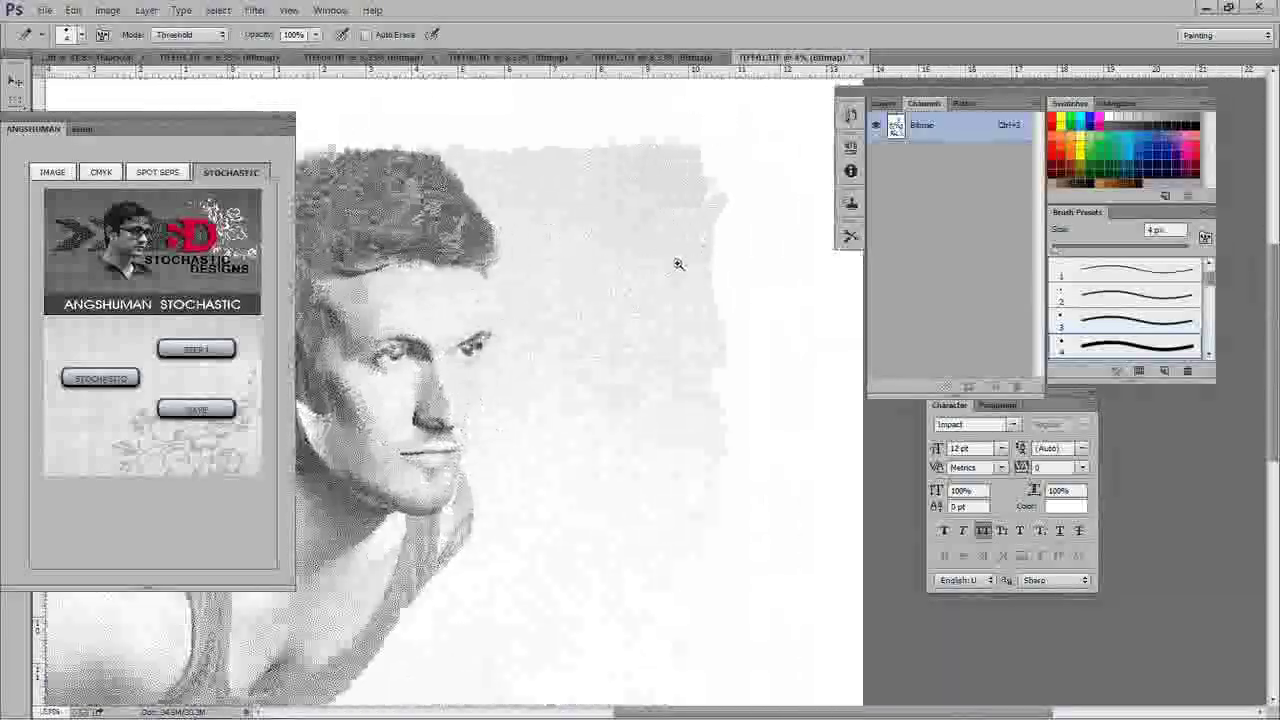
scroll(700, 250, up, 2)
scroll(719, 240, up, 3)
scroll(719, 250, up, 2)
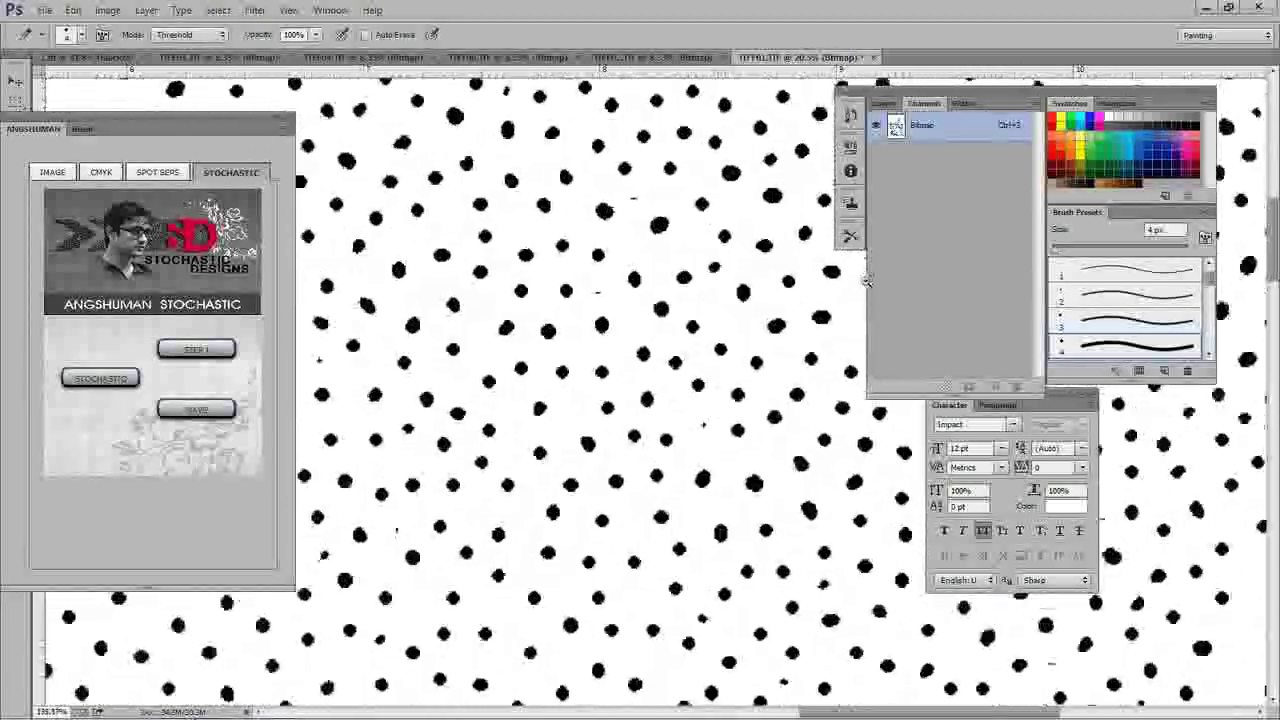
scroll(719, 265, down, 5)
scroll(719, 273, down, 3)
scroll(719, 273, down, 2)
scroll(719, 273, down, 1)
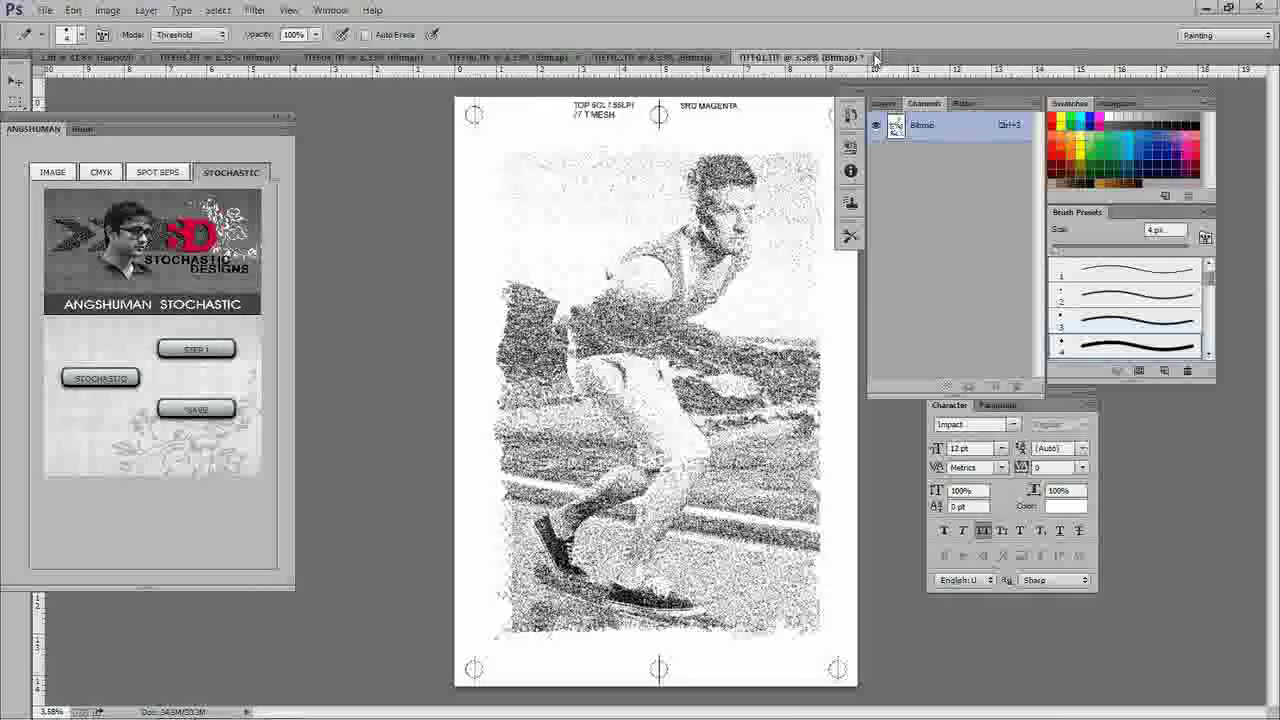
Close TIFF01, TIFF, TIFF00, TIFF04 and TIFF03 without saving, leaving 1.tif open
click(873, 57)
key(n)
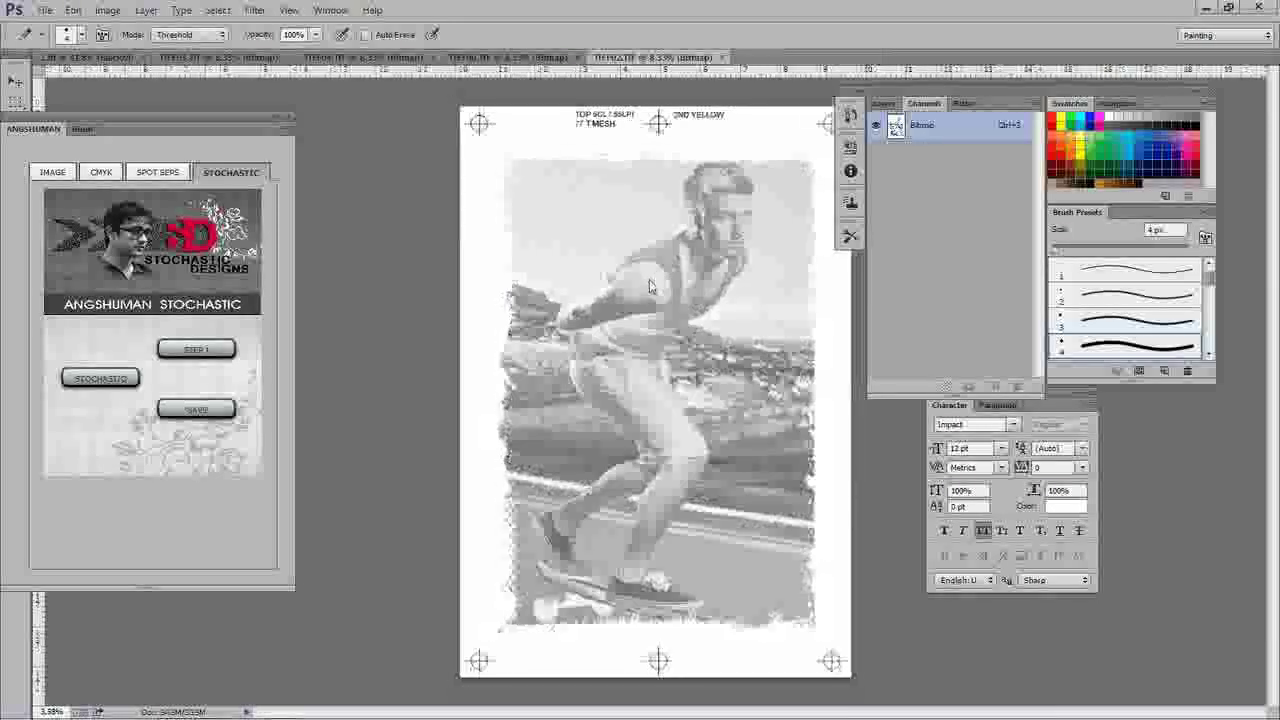
scroll(758, 271, up, 1)
click(722, 57)
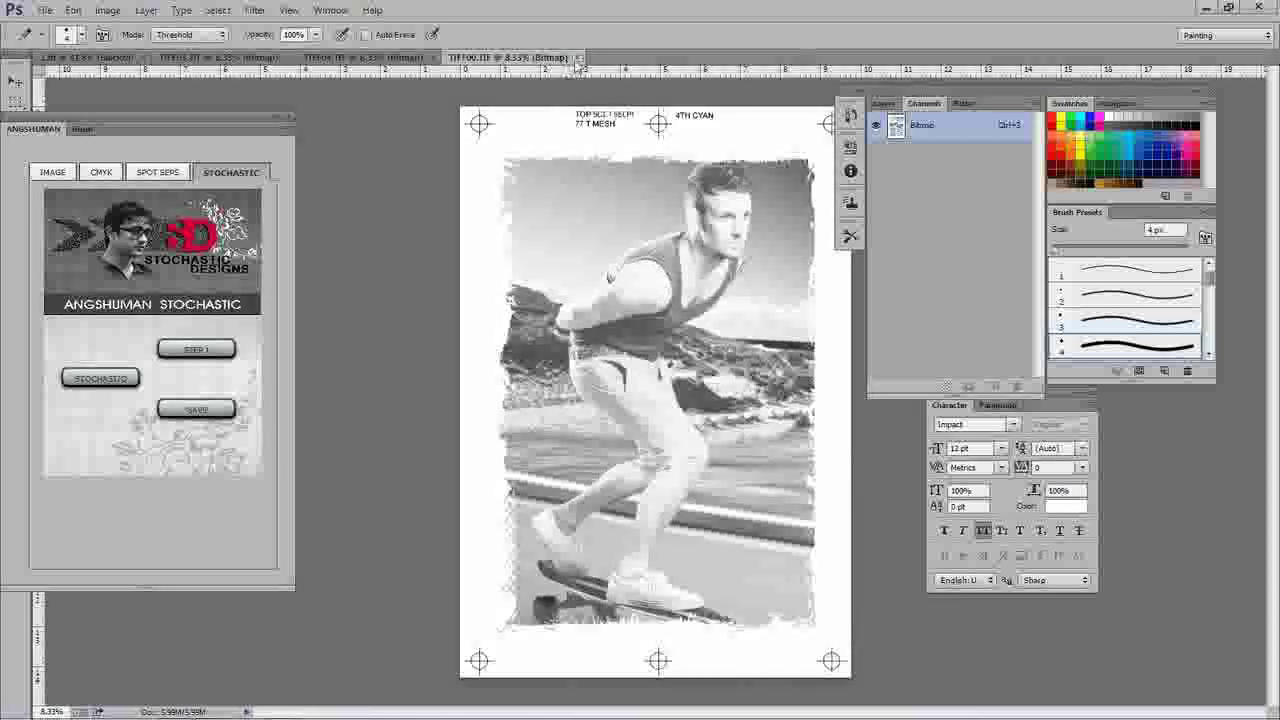
scroll(740, 276, up, 4)
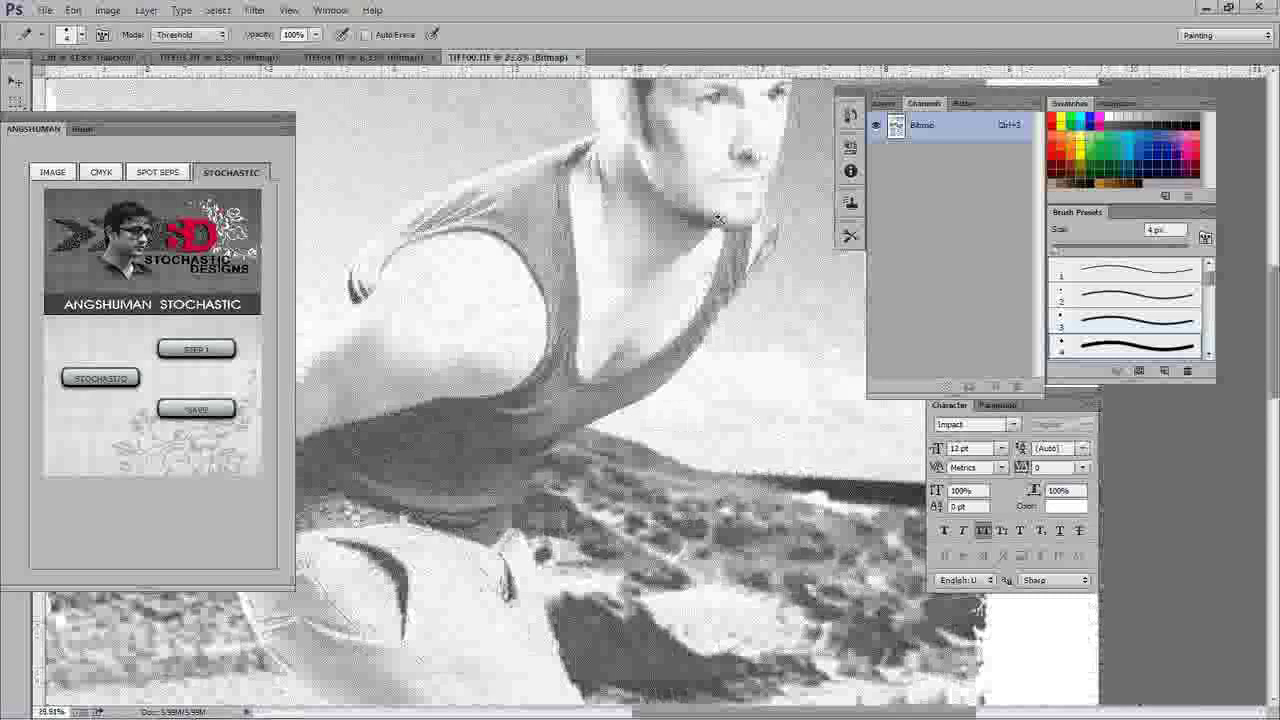
click(578, 57)
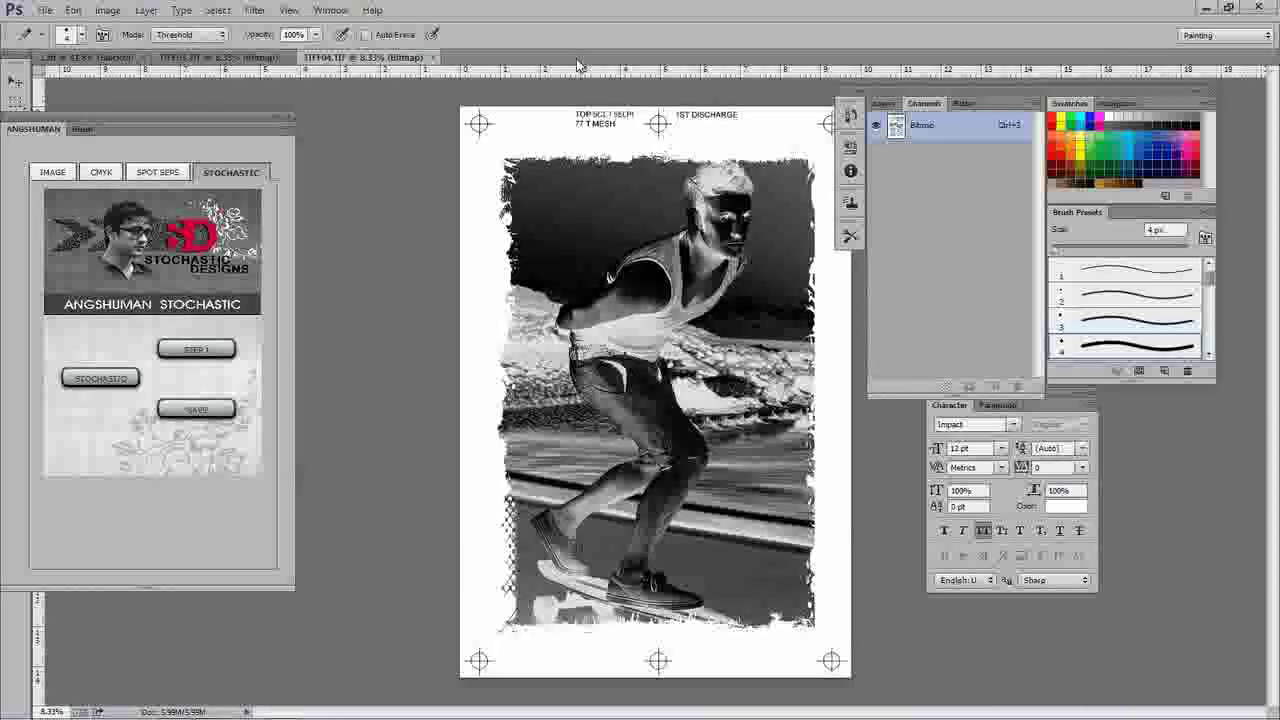
scroll(621, 173, up, 3)
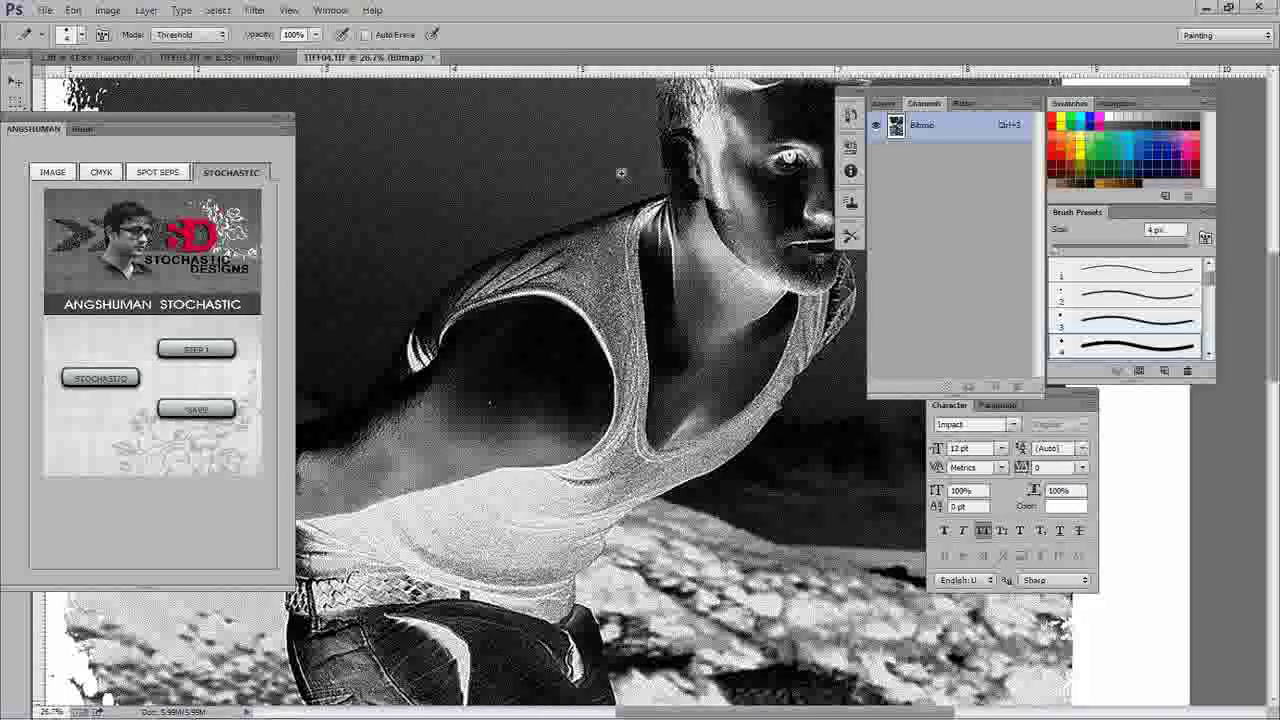
key(ctrl+minus)
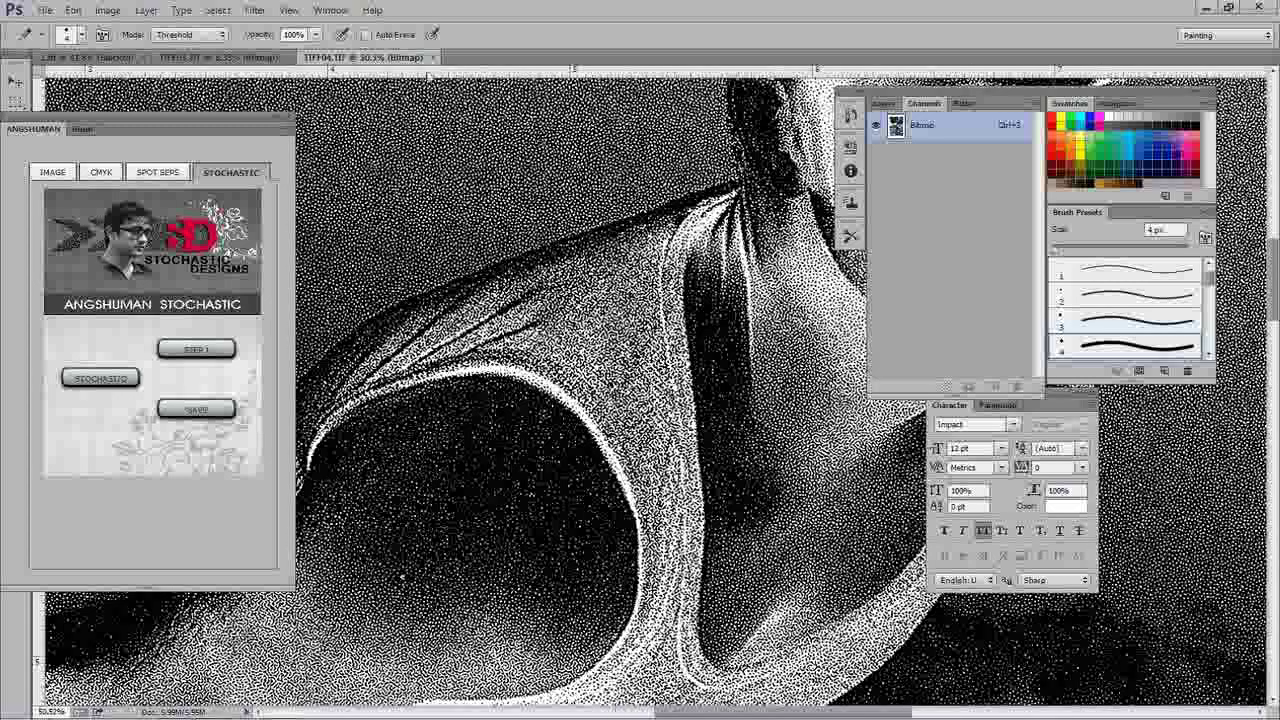
click(433, 57)
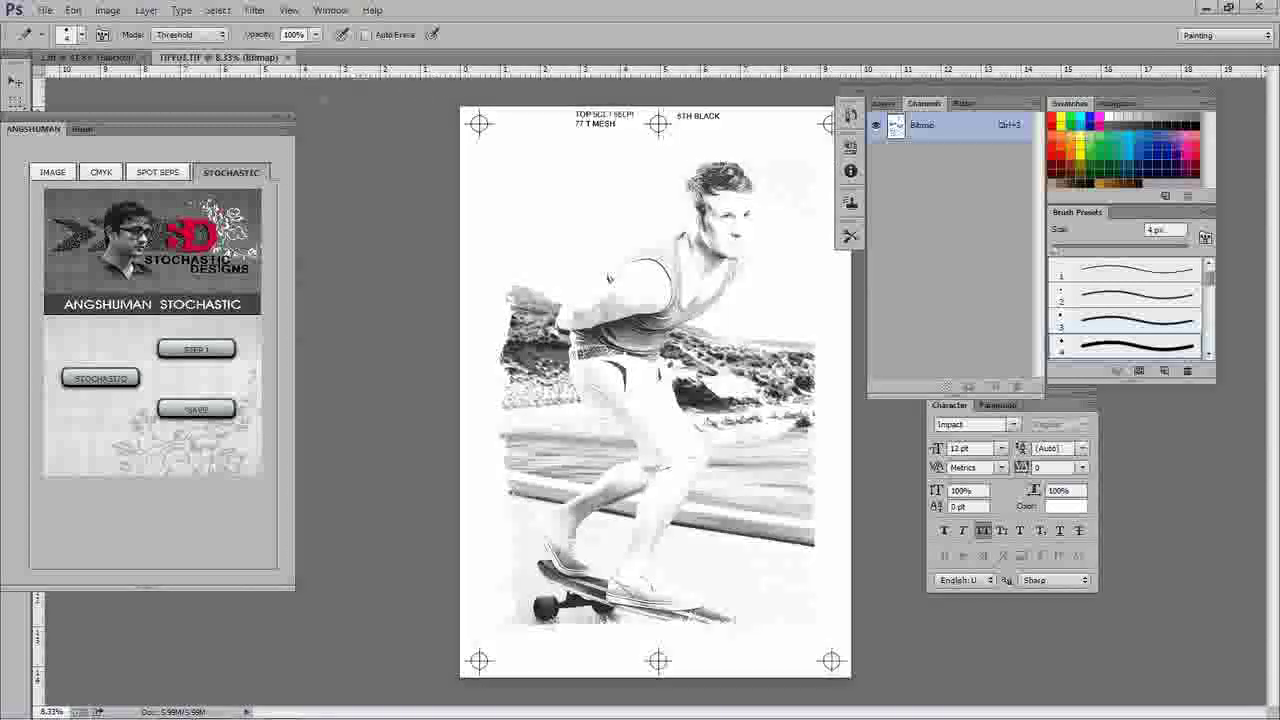
scroll(654, 256, up, 3)
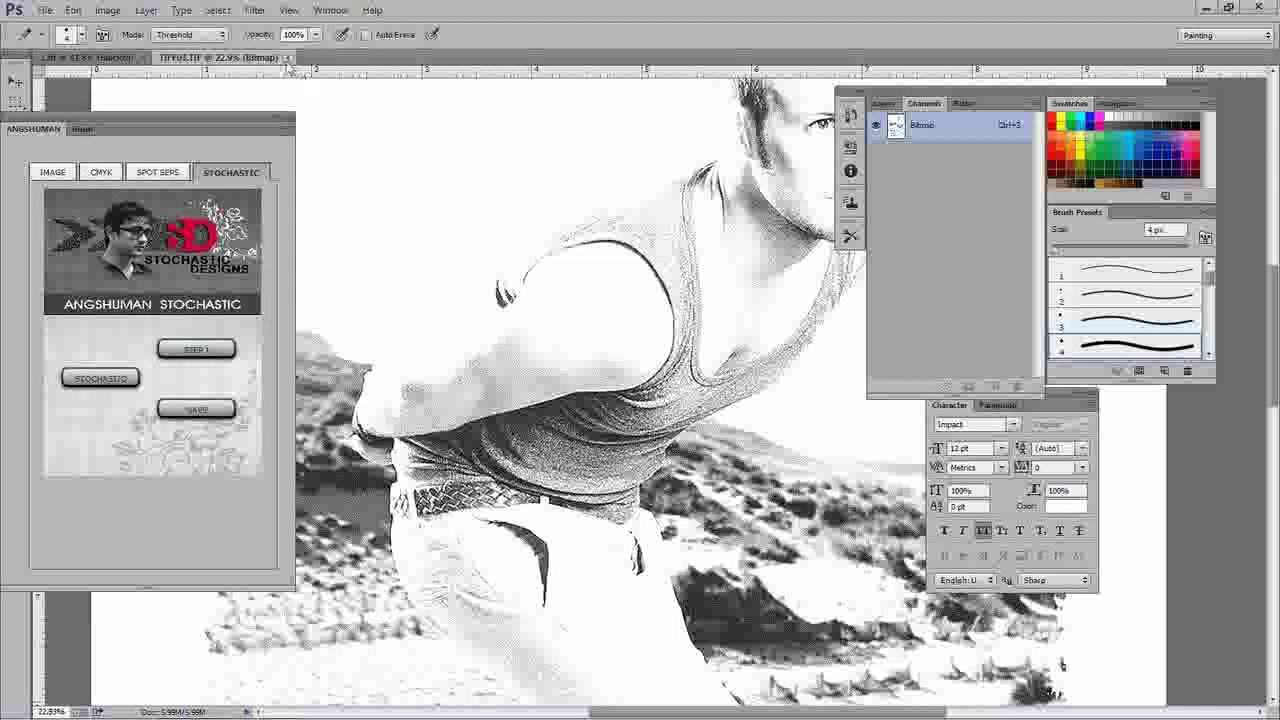
click(287, 57)
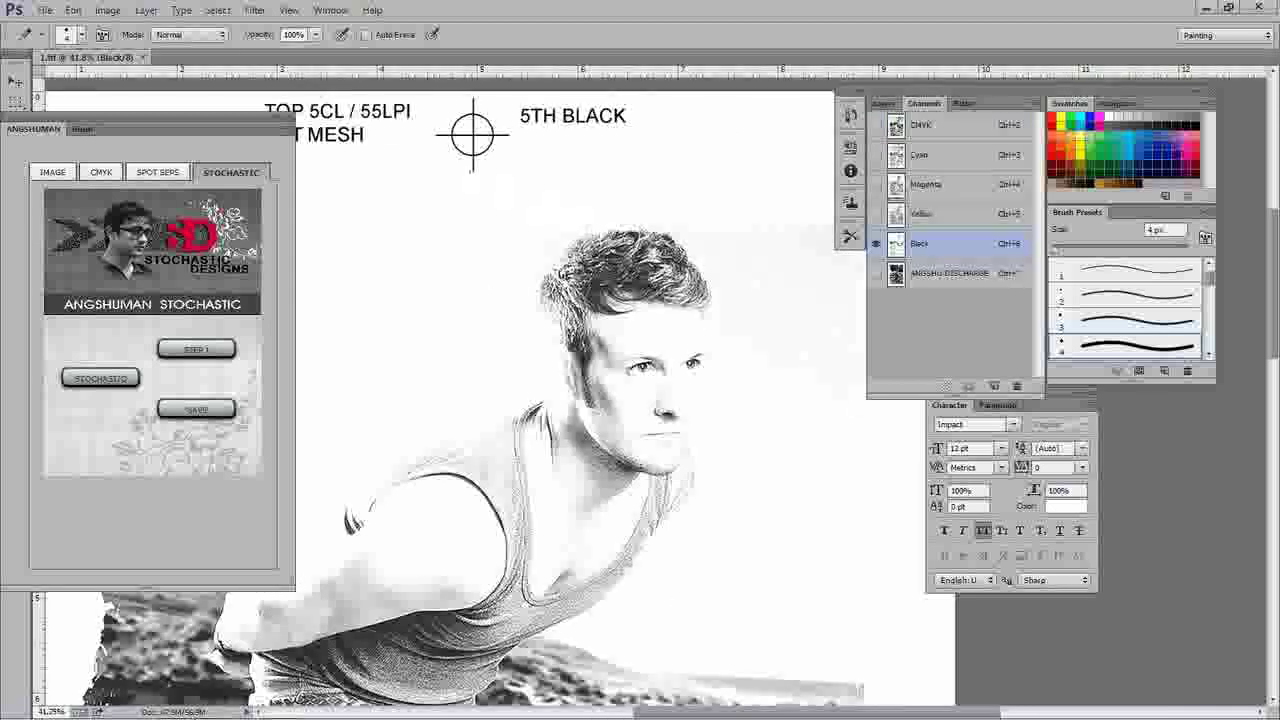
Zoom out and display 1.tif's ANGSHU DISCHARGE plate, labelled 1ST DISCHARGE, on its own
scroll(655, 390, down, 2)
scroll(655, 390, down, 1)
scroll(655, 390, down, 1)
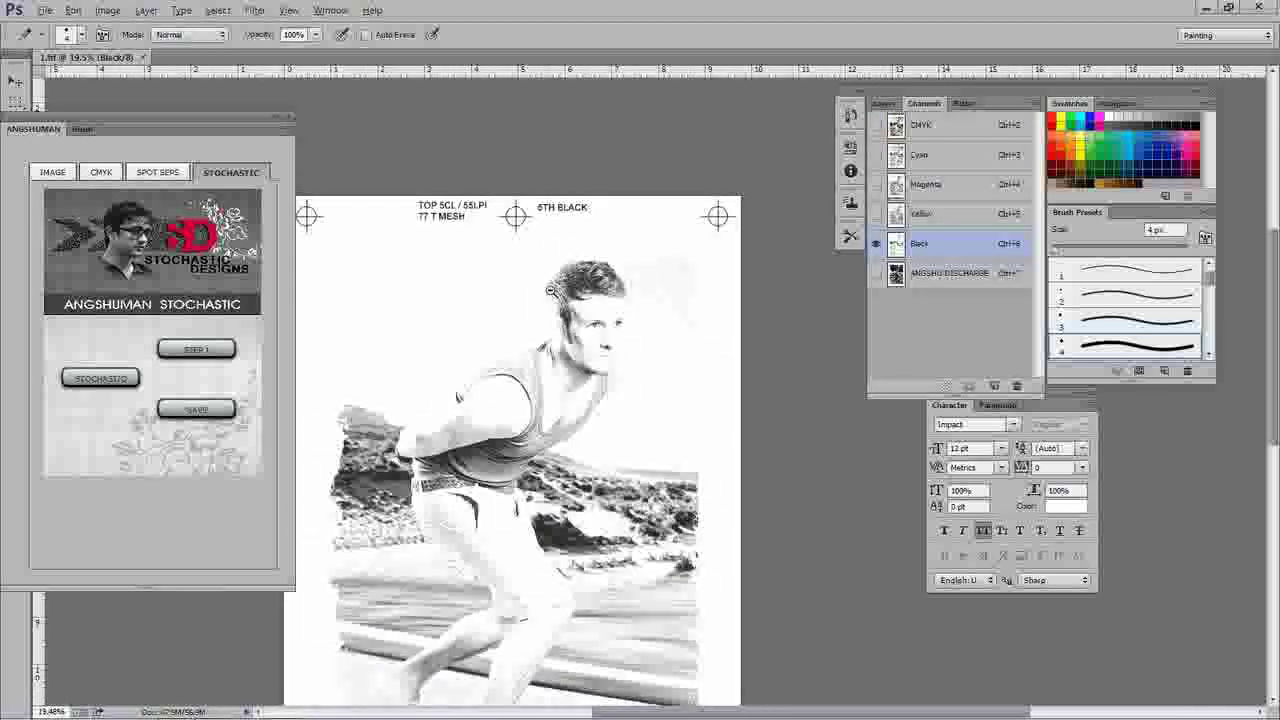
click(937, 280)
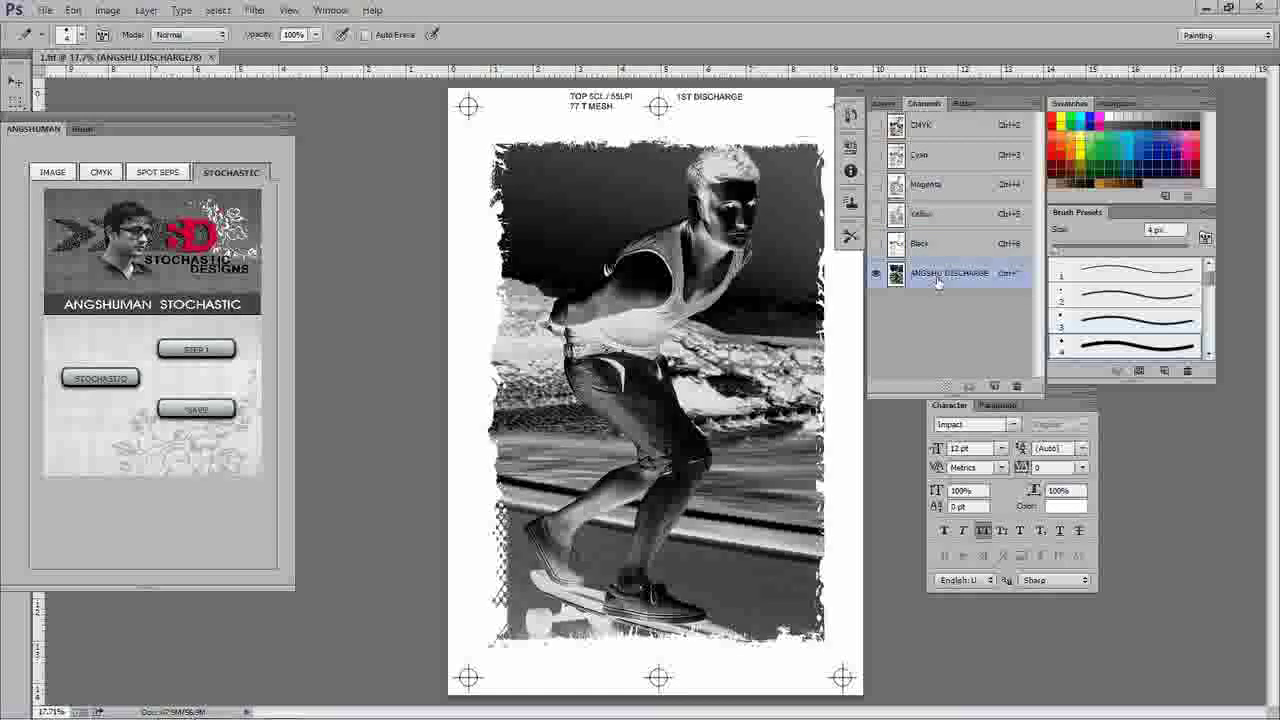